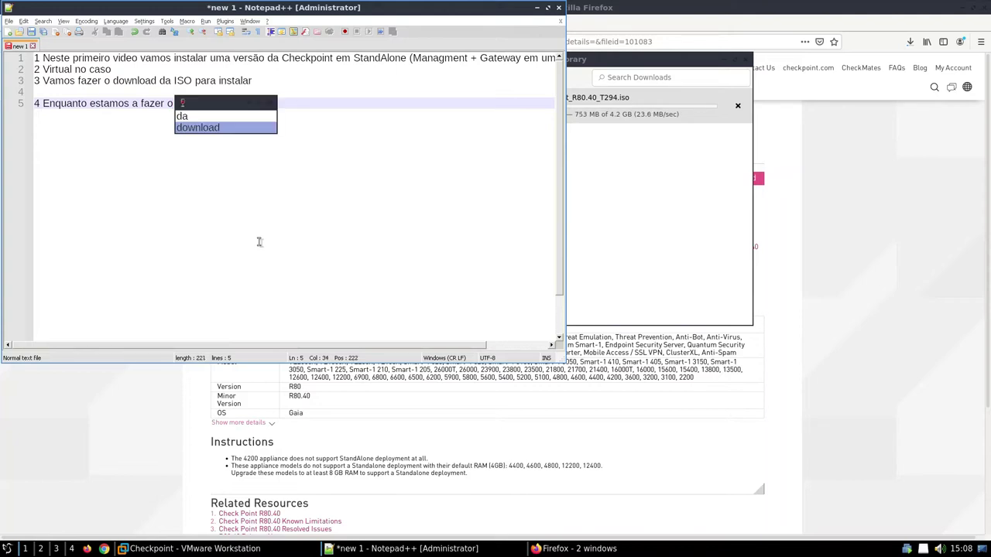
# Step: Begin note 4 on downloading the ISO and creating the machine in VMware
pyautogui.write('vamos')
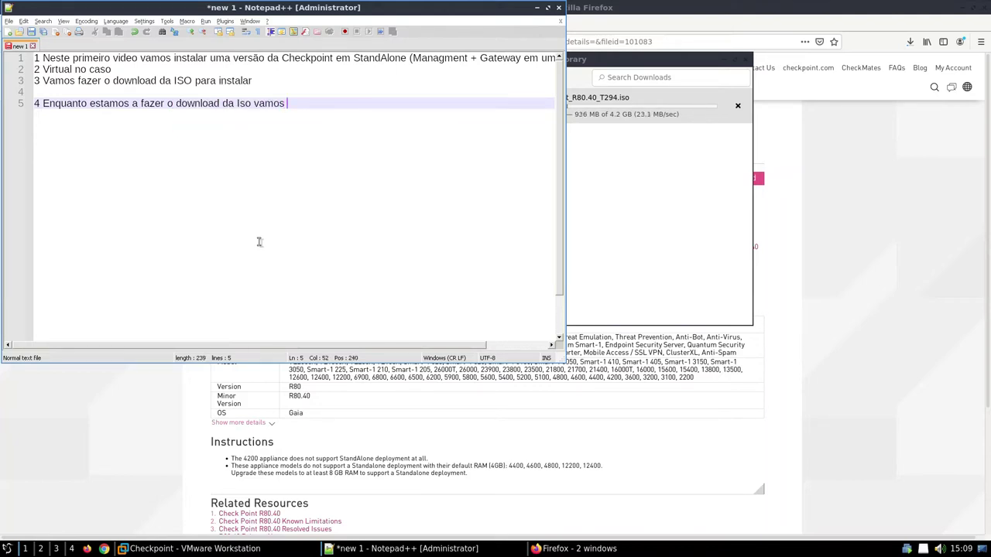
pyautogui.write(' criar a maquina em ')
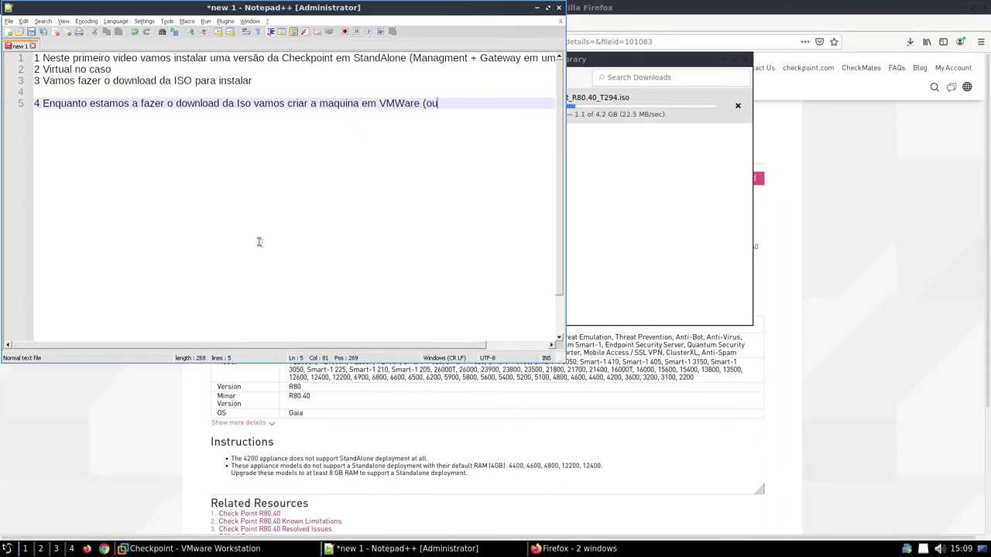
pyautogui.write('VMWare (também é possivel')
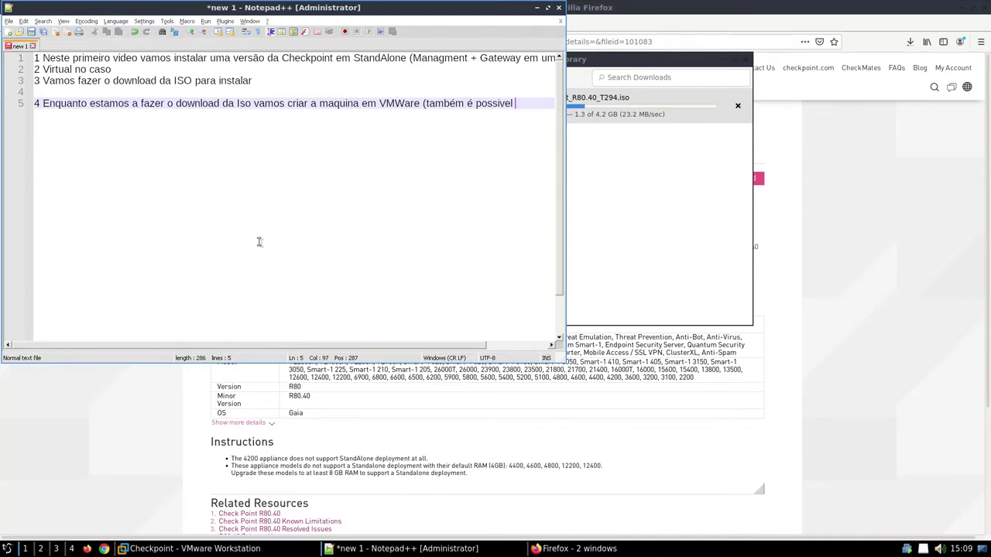
pyautogui.write(' em')
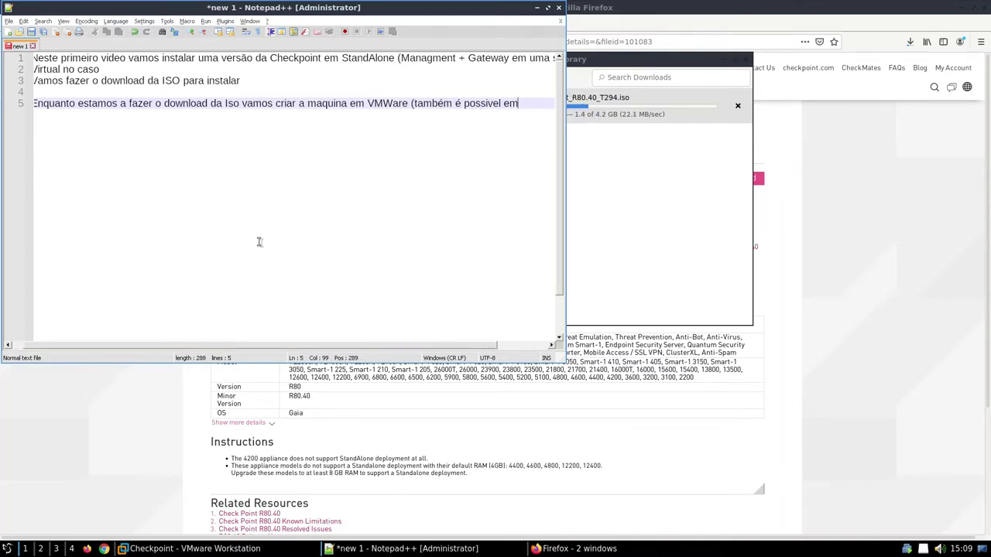
# Step: Finish note 4 with '(dá em qualquer plataforma de virtualização).' and turn on word wrap
pyautogui.press('BackSpace')
pyautogui.press('BackSpace')
pyautogui.press('BackSpace')
pyautogui.press('BackSpace')
pyautogui.press('BackSpace')
pyautogui.press('BackSpace')
pyautogui.press('BackSpace')
pyautogui.press('BackSpace')
pyautogui.press('BackSpace')
pyautogui.press('BackSpace')
pyautogui.press('BackSpace')
pyautogui.press('BackSpace')
pyautogui.press('BackSpace')
pyautogui.press('BackSpace')
pyautogui.press('BackSpace')
pyautogui.press('BackSpace')
pyautogui.press('BackSpace')
pyautogui.press('BackSpace')
pyautogui.press('BackSpace')
pyautogui.write('(dá em qualquer p')
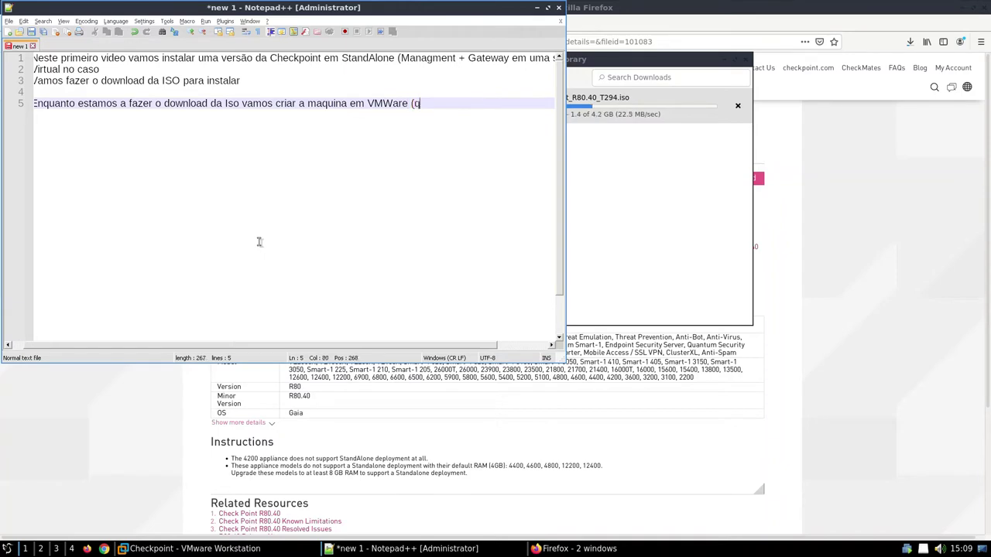
pyautogui.write('lataforma de v')
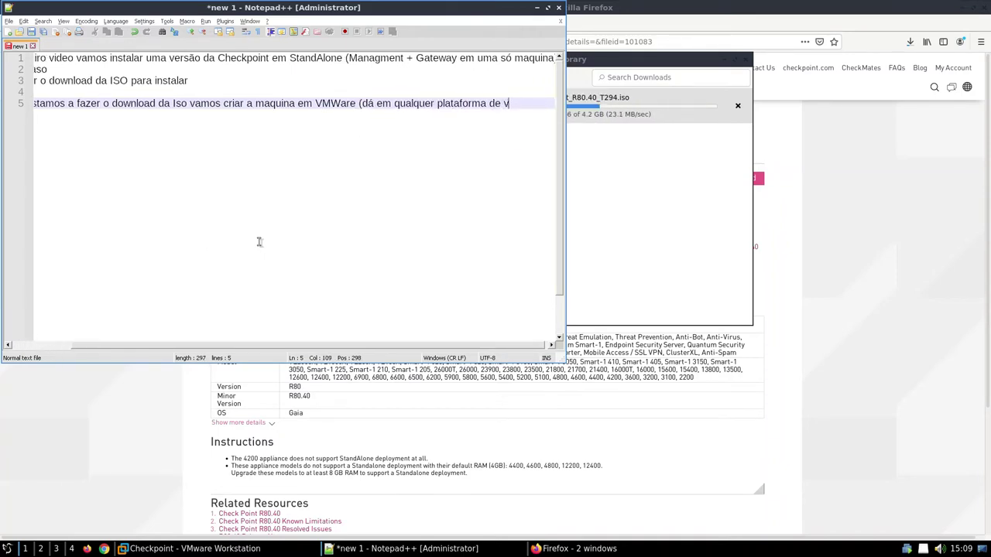
pyautogui.write('irtualização')
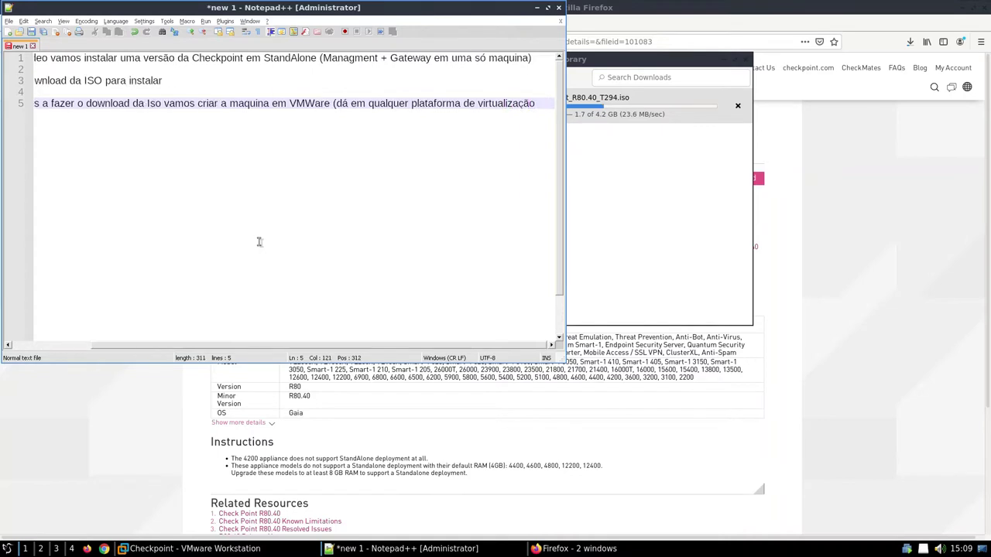
pyautogui.click(67, 21)
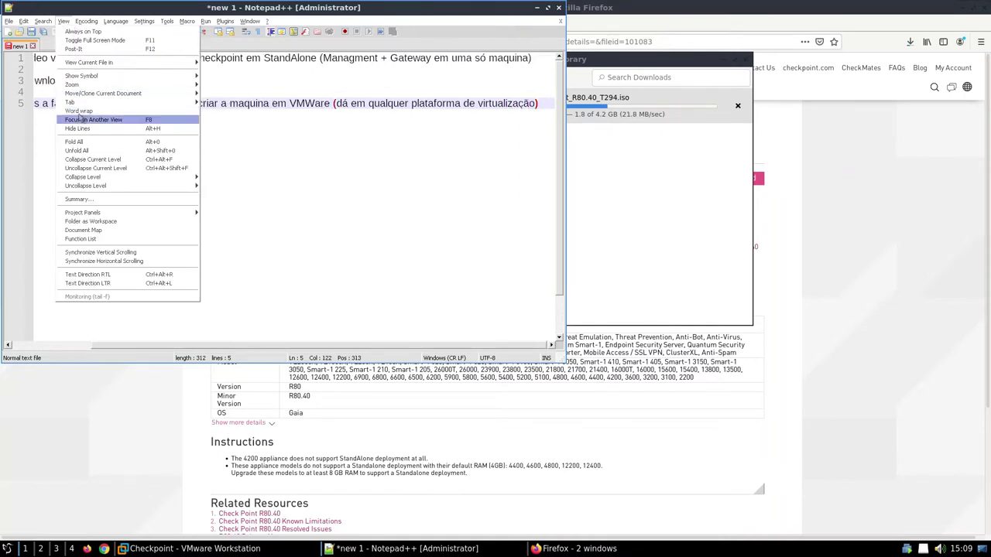
pyautogui.click(82, 117)
pyautogui.write(').')
# Step: Add the note 'As novas instalações têm 30 dias de trial normalmente'
pyautogui.press('Return')
pyautogui.press('Return')
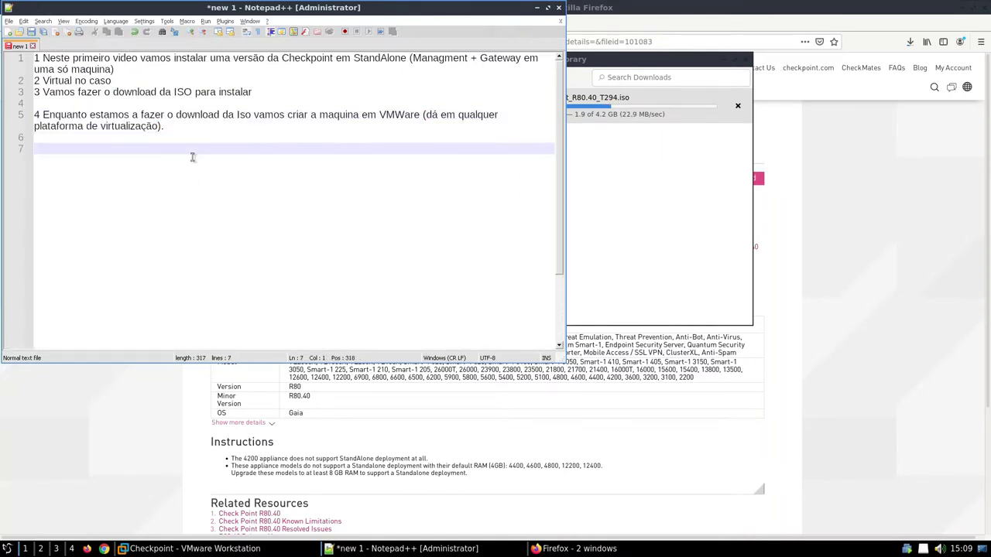
pyautogui.write('A')
pyautogui.press('BackSpace')
pyautogui.write('s novas insta')
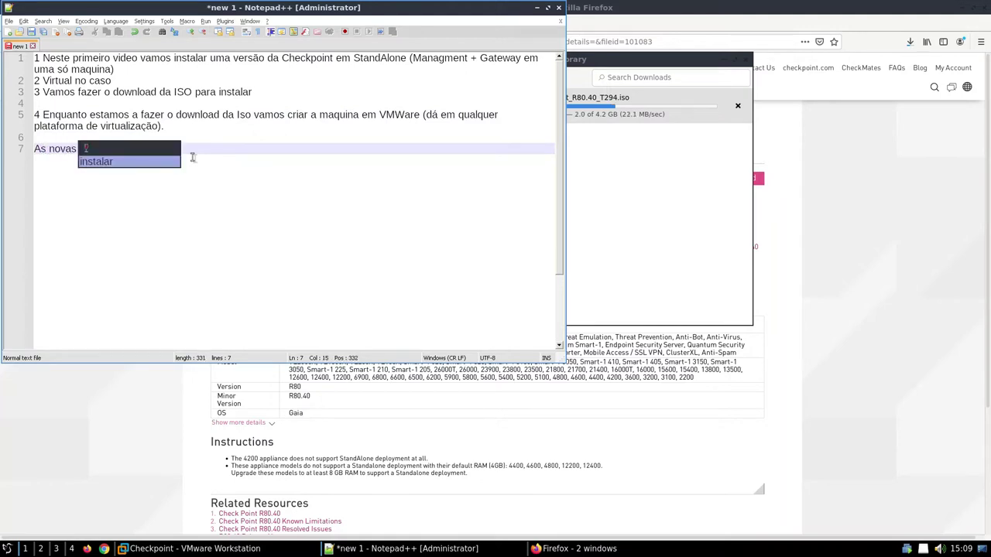
pyautogui.write('lações têm ')
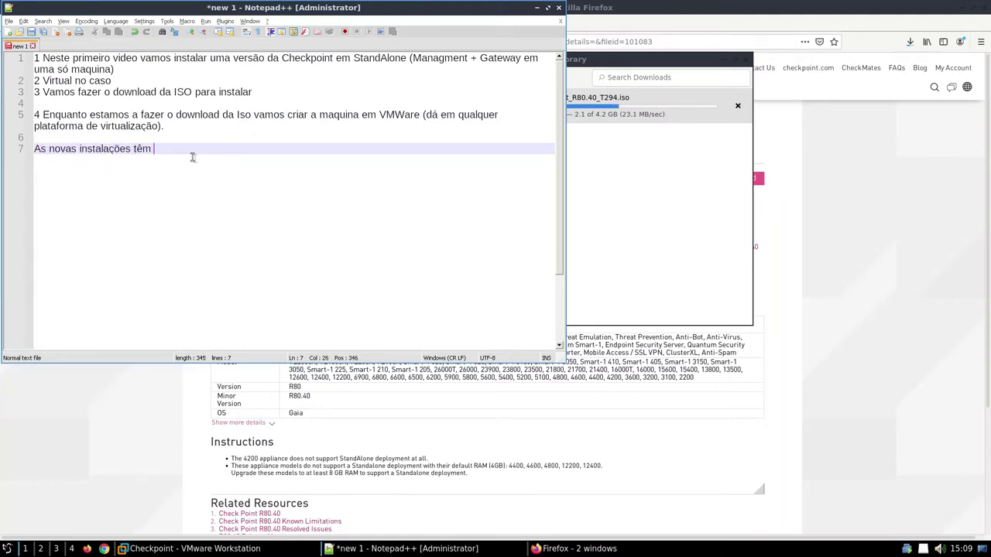
pyautogui.write('30 dias de trial normalmente')
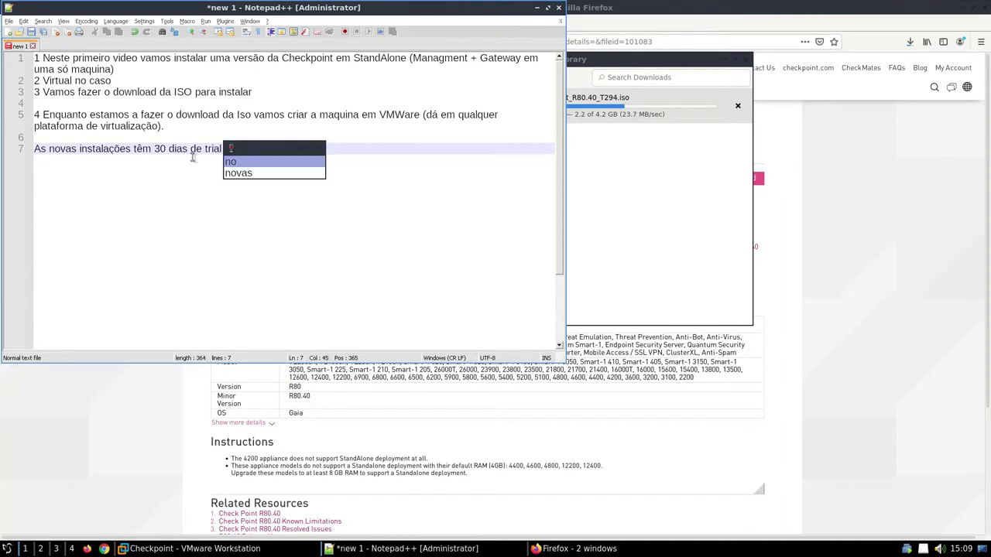
pyautogui.press('Return')
pyautogui.press('Return')
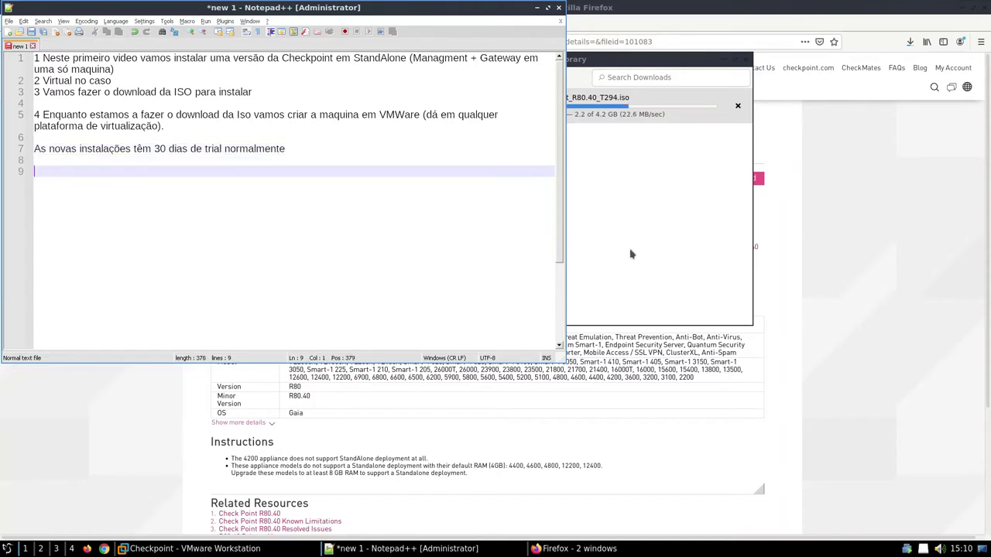
pyautogui.click(631, 254)
# Step: Start a new virtual machine from the library, choosing to install the operating system later
pyautogui.click(195, 548)
pyautogui.rightClick(161, 208)
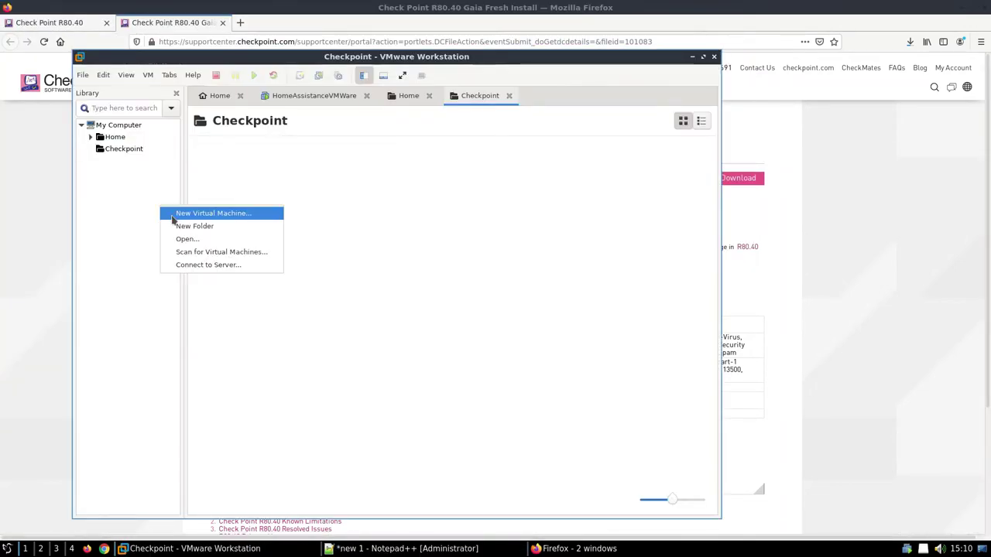
pyautogui.press('Return')
pyautogui.click(557, 461)
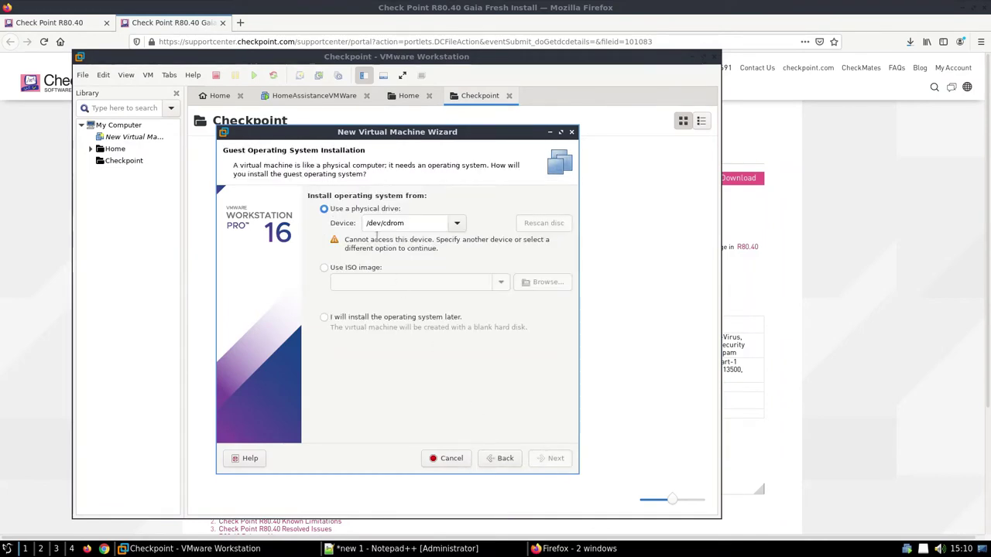
pyautogui.click(373, 269)
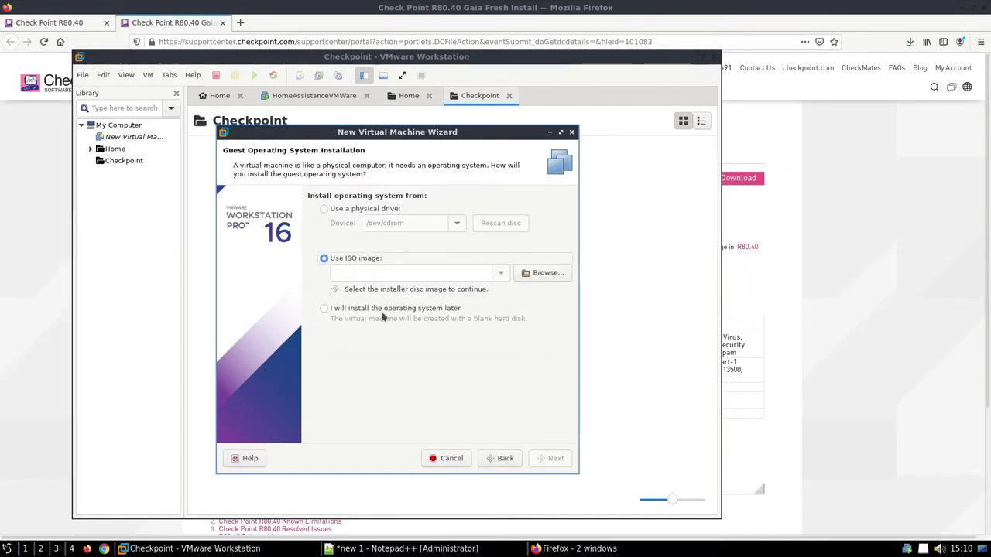
pyautogui.click(577, 548)
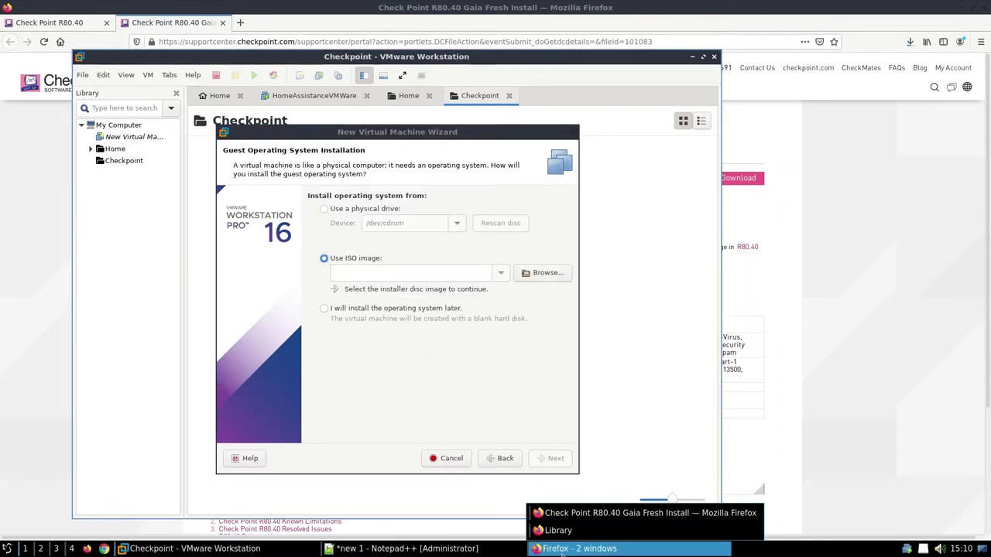
pyautogui.click(579, 531)
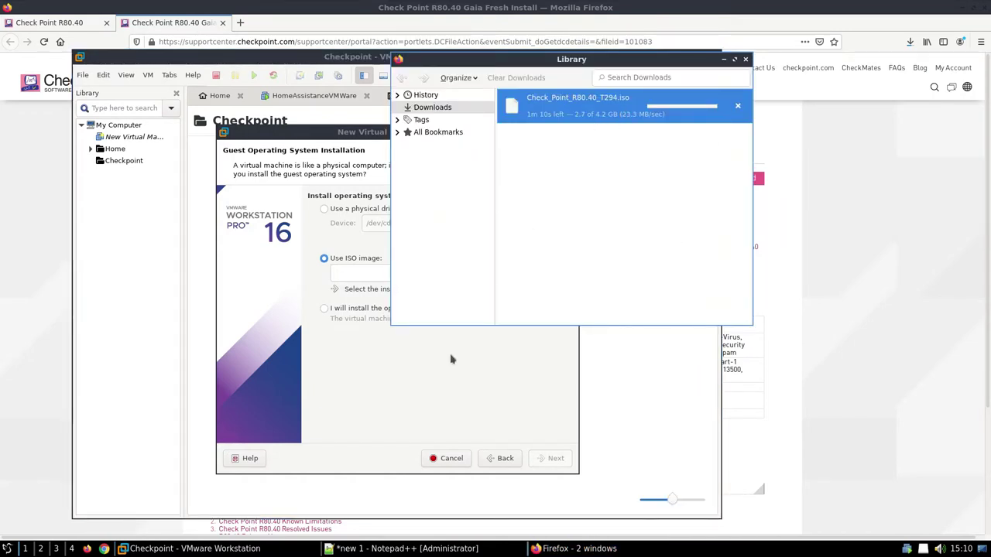
pyautogui.click(377, 305)
pyautogui.click(341, 310)
pyautogui.click(509, 462)
pyautogui.click(542, 458)
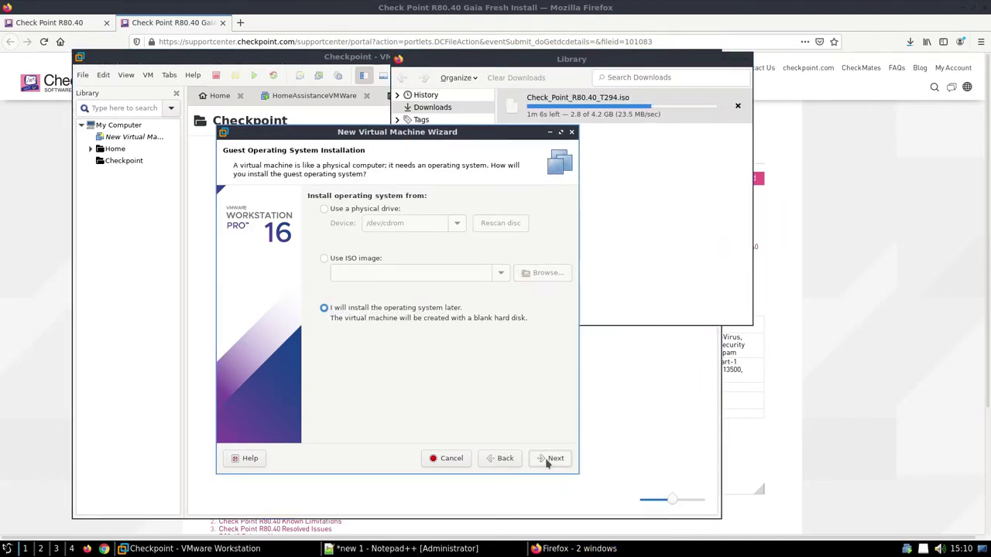
pyautogui.click(544, 459)
# Step: Set the guest operating system to Linux, Other Linux 3.x kernel
pyautogui.click(346, 218)
pyautogui.click(346, 230)
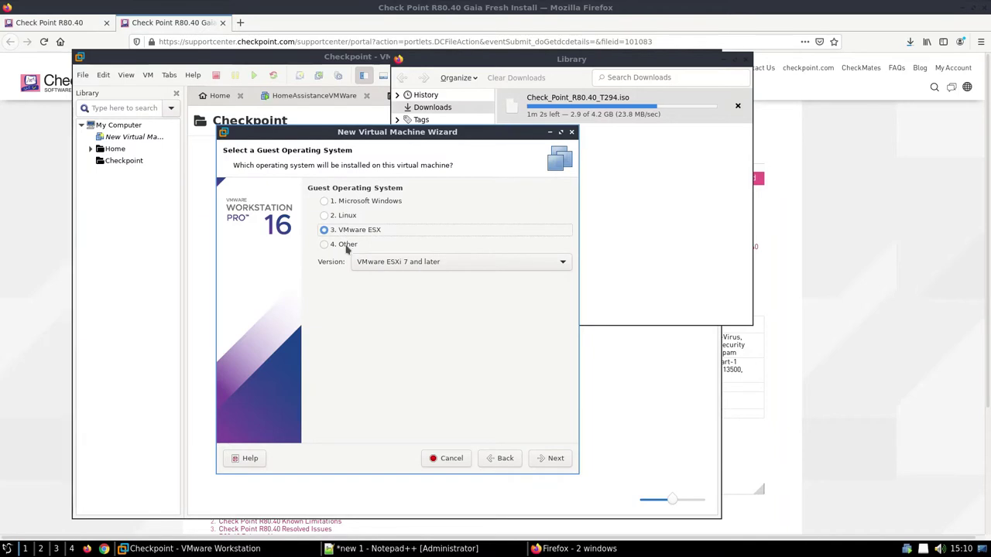
pyautogui.click(344, 217)
pyautogui.click(383, 262)
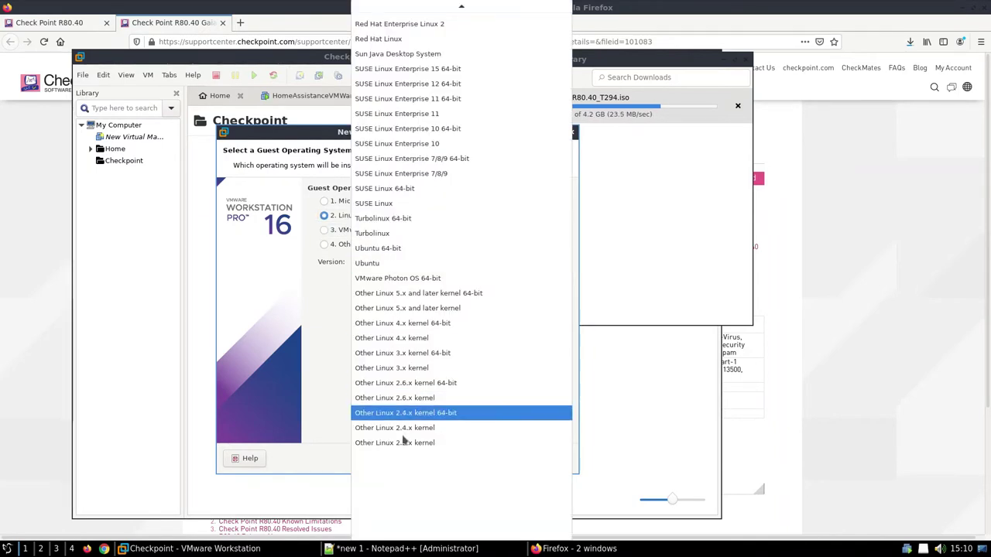
pyautogui.click(407, 368)
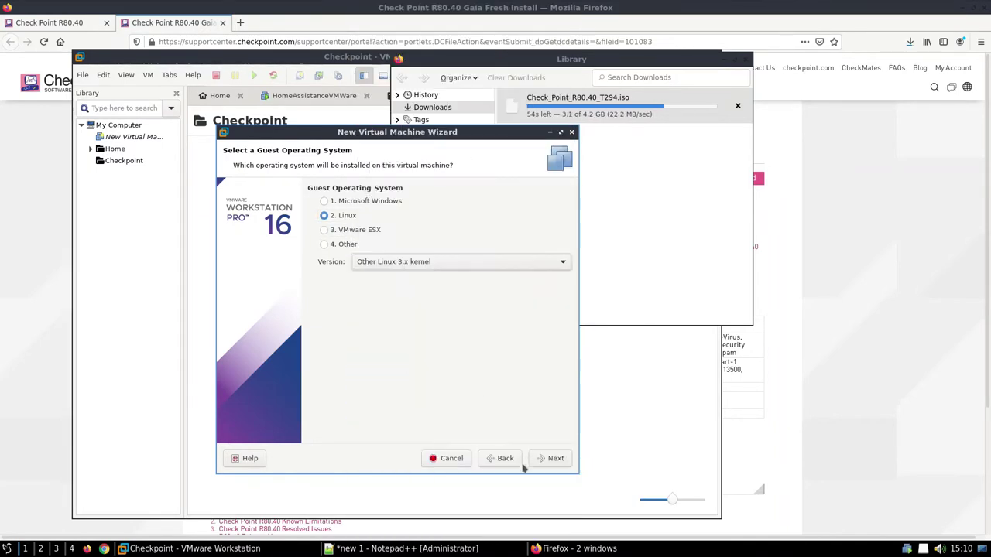
pyautogui.click(551, 462)
# Step: Name the VM 'Checkpoint StandAlone R80.40' and give it a 120 GB disk
pyautogui.write('Checkpoint StandAlone R')
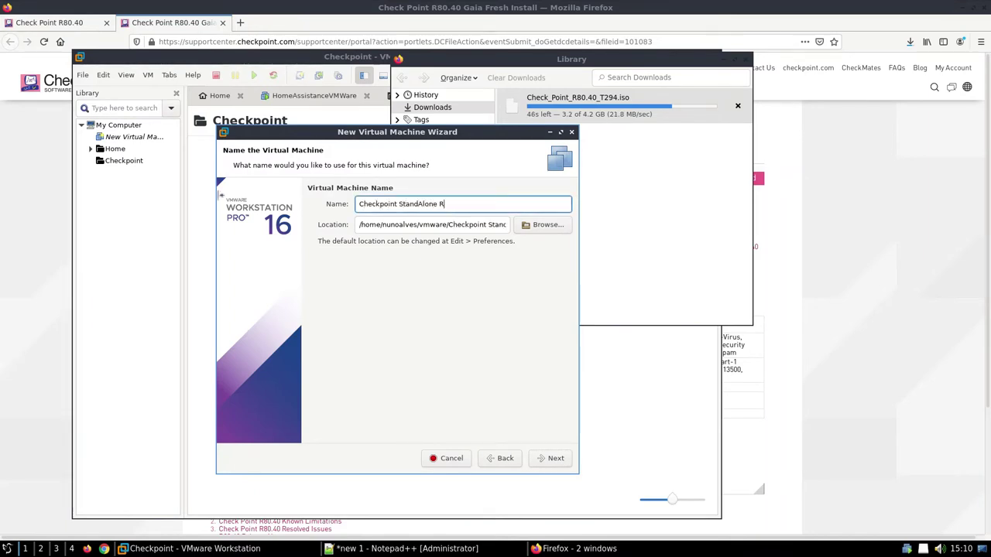
pyautogui.write('80.40')
pyautogui.click(552, 459)
pyautogui.doubleClick(425, 234)
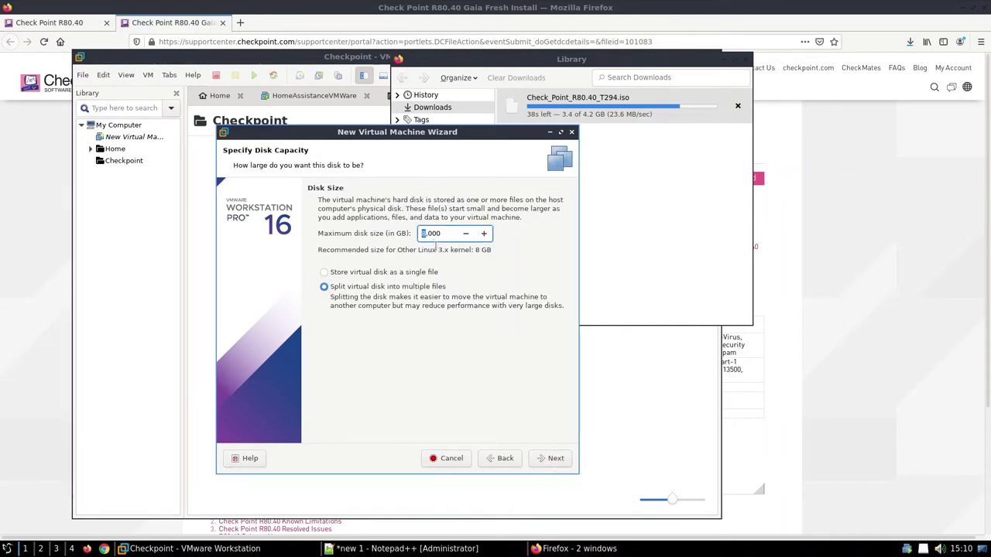
pyautogui.write('120')
pyautogui.click(552, 458)
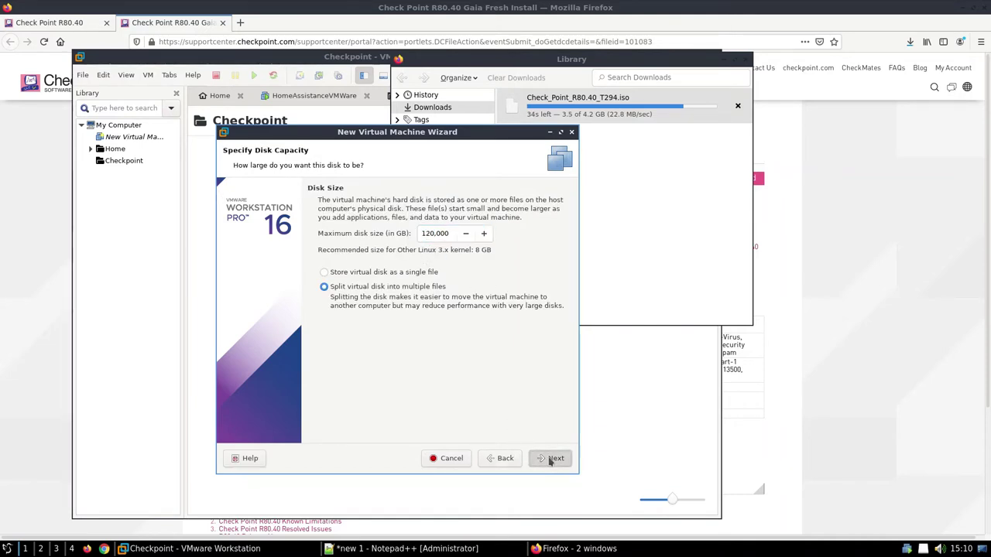
# Step: Set the VM's memory to about 4 GB in the hardware settings
pyautogui.click(367, 322)
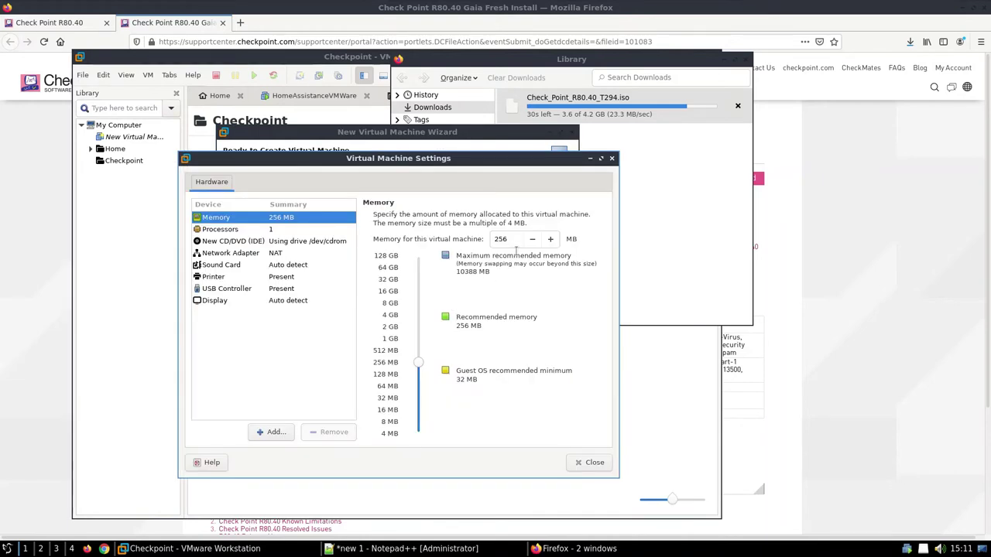
pyautogui.click(551, 240)
pyautogui.click(551, 239)
pyautogui.click(551, 239)
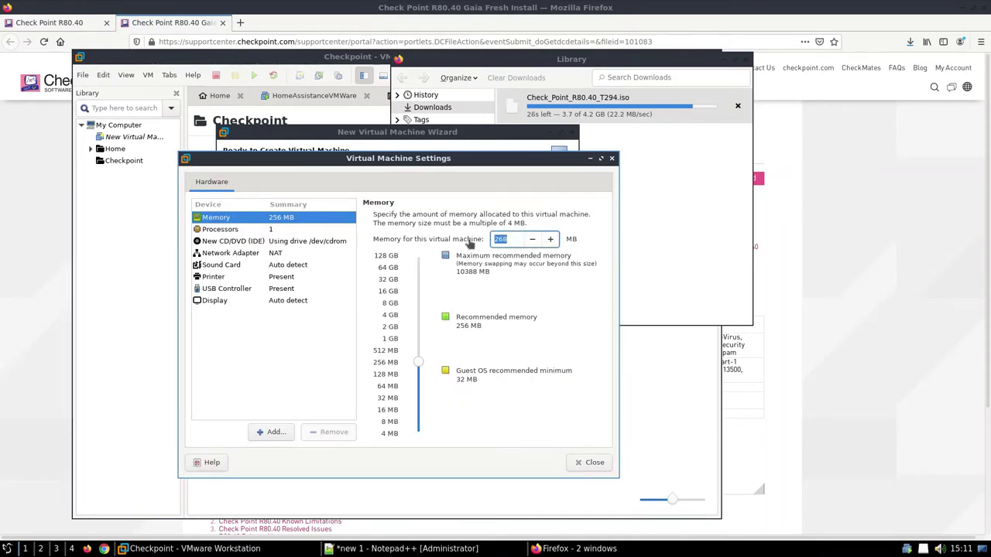
pyautogui.write('47')
pyautogui.write('0')
pyautogui.moveTo(420, 363); pyautogui.dragTo(426, 322)
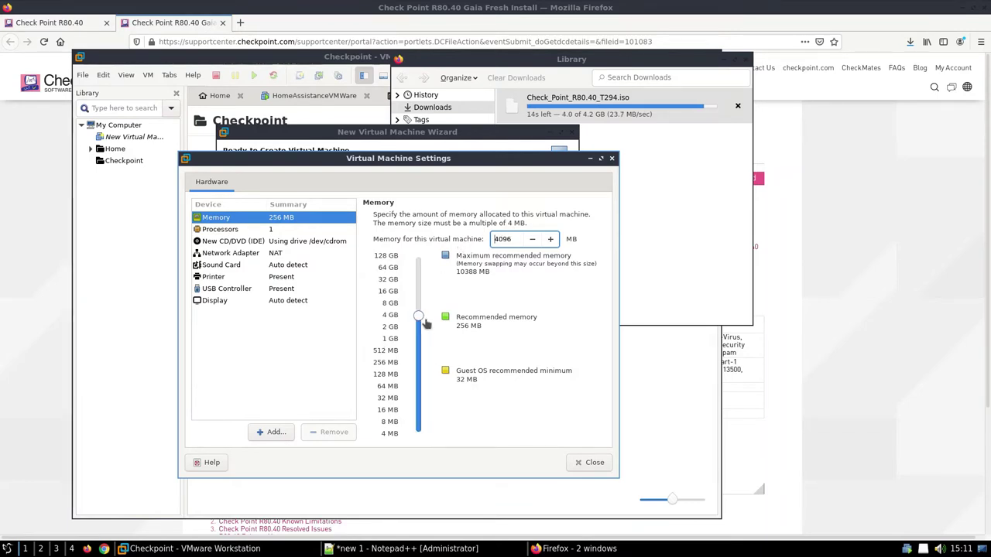
# Step: Give the VM 2 processors with 2 cores each
pyautogui.click(203, 235)
pyautogui.click(580, 239)
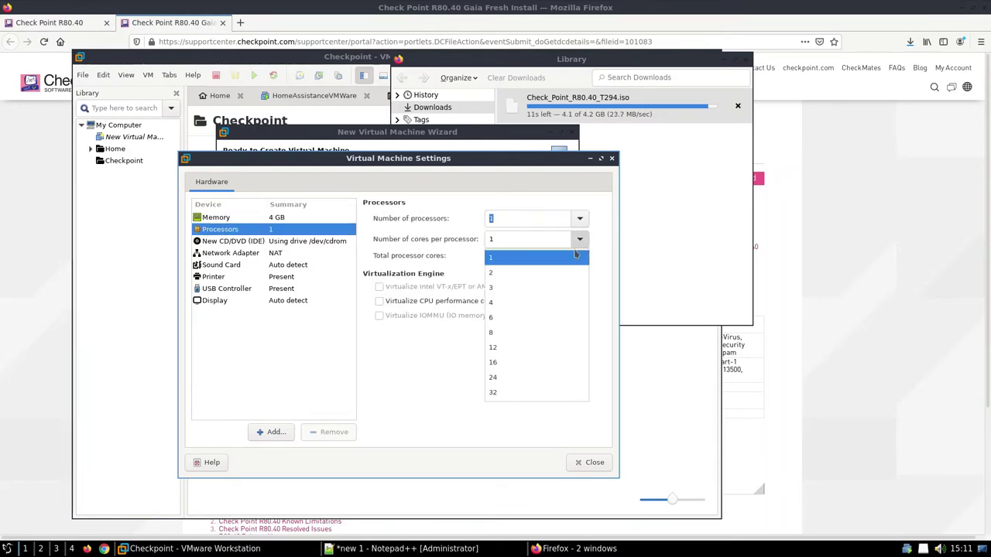
pyautogui.click(516, 271)
pyautogui.click(580, 219)
pyautogui.click(526, 232)
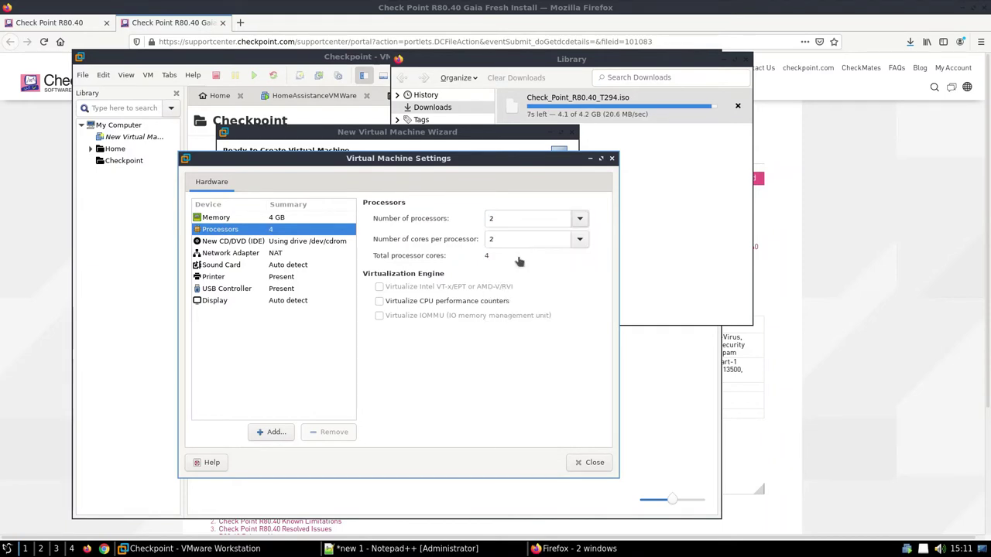
# Step: Set the network adapter to bridged mode
pyautogui.click(267, 243)
pyautogui.click(267, 254)
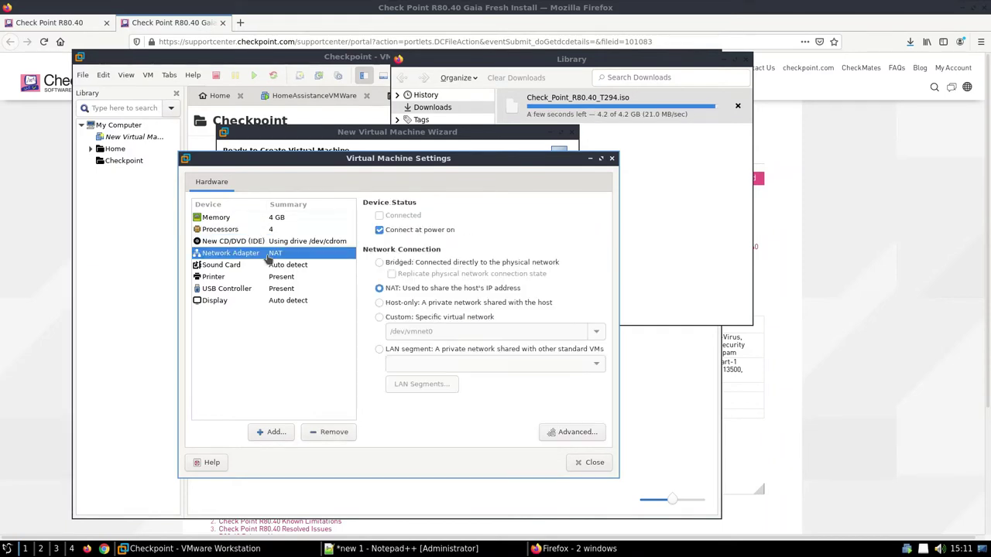
pyautogui.click(267, 242)
pyautogui.click(265, 255)
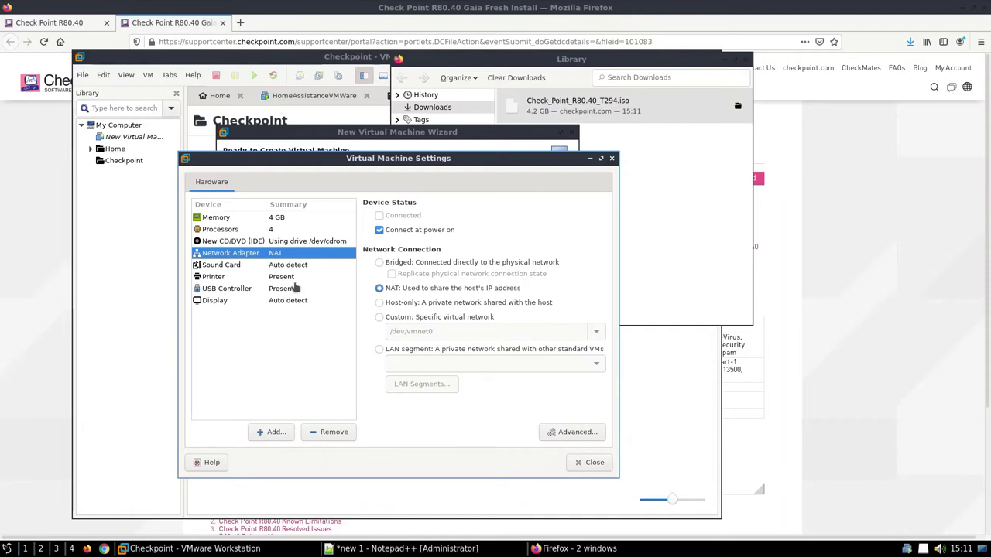
pyautogui.click(415, 263)
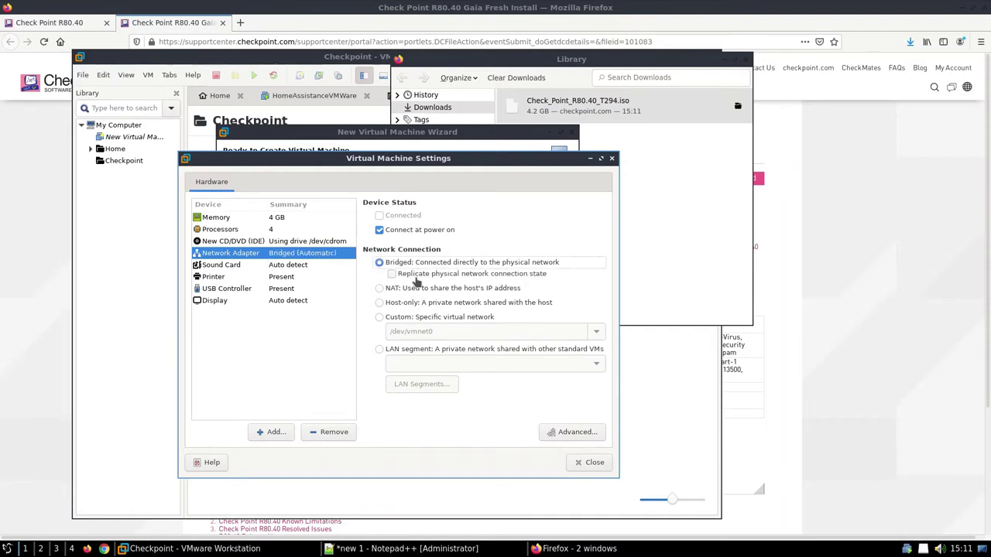
# Step: Change the USB controller's compatibility version
pyautogui.click(297, 277)
pyautogui.click(296, 288)
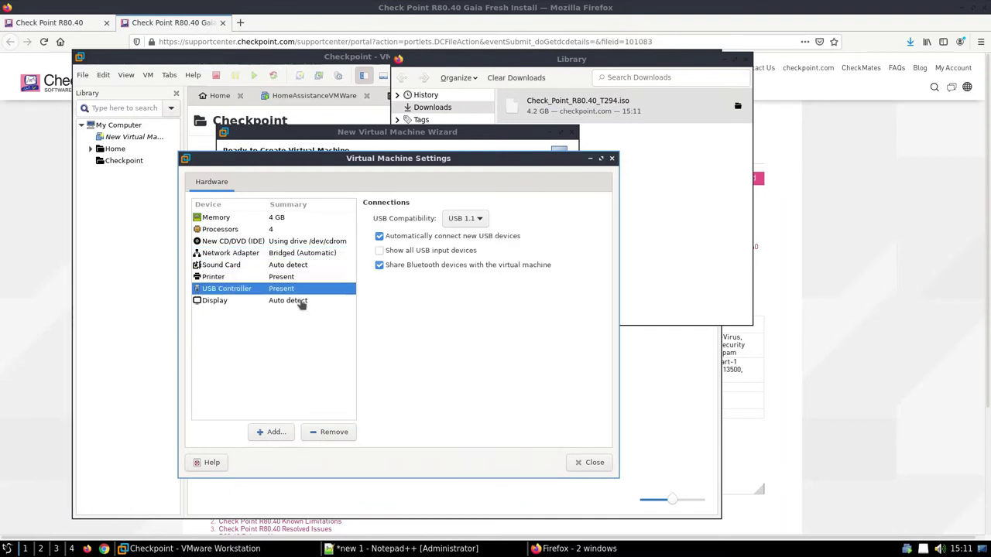
pyautogui.click(302, 302)
pyautogui.click(300, 289)
pyautogui.click(465, 220)
pyautogui.click(466, 246)
# Step: Attach the Downloads ISO Check_Point_R80.40_T294.iso to the CD/DVD drive and finish the VM
pyautogui.click(352, 241)
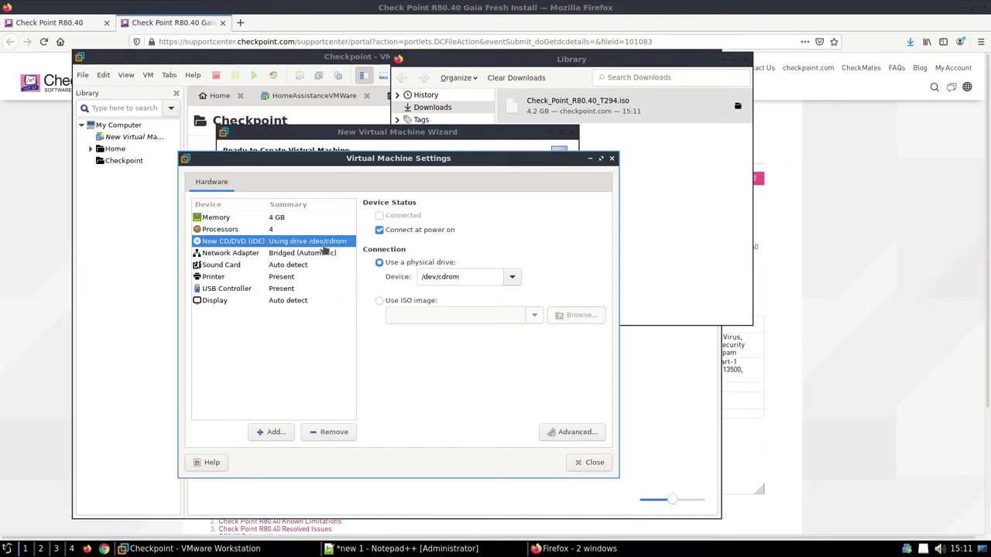
pyautogui.click(453, 313)
pyautogui.click(579, 316)
pyautogui.click(159, 186)
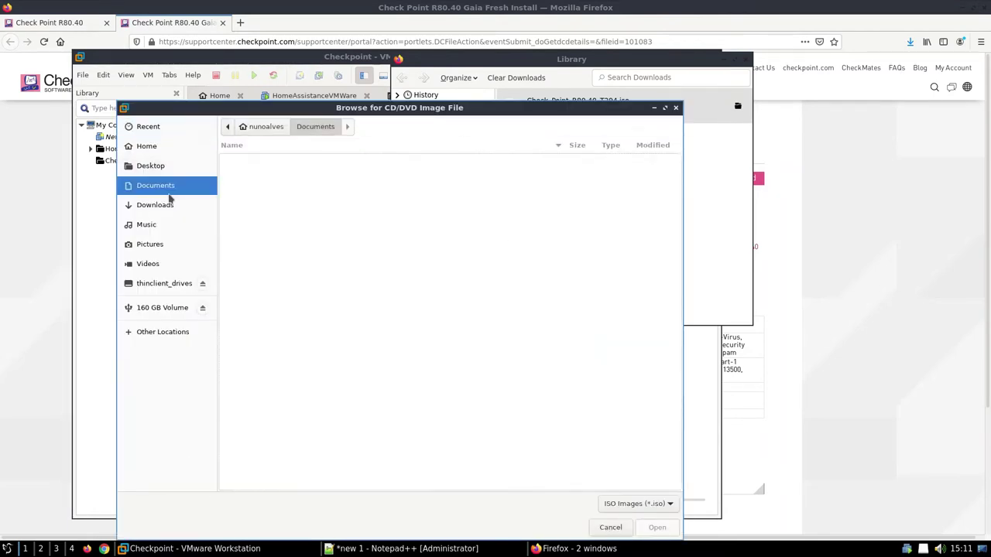
pyautogui.click(159, 205)
pyautogui.doubleClick(271, 158)
pyautogui.click(592, 463)
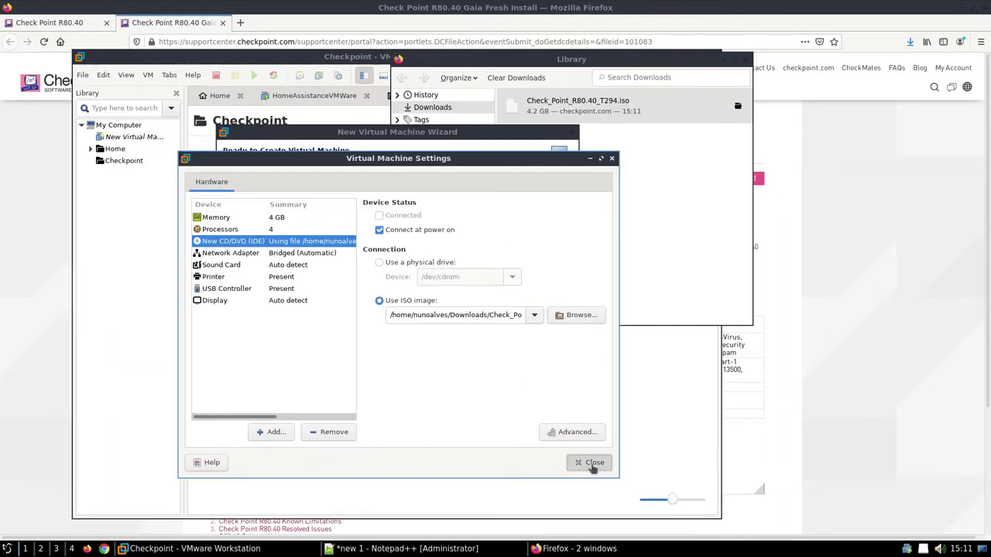
pyautogui.click(556, 462)
# Step: Close the wizard and add the note 'Vamos iniciar e instalar'
pyautogui.click(549, 458)
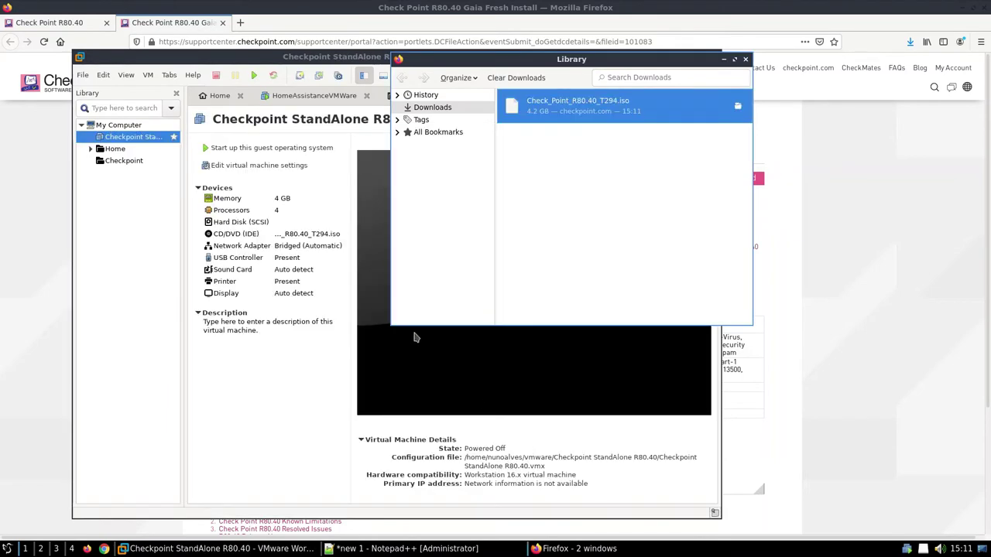
pyautogui.click(295, 391)
pyautogui.click(493, 552)
pyautogui.write('V')
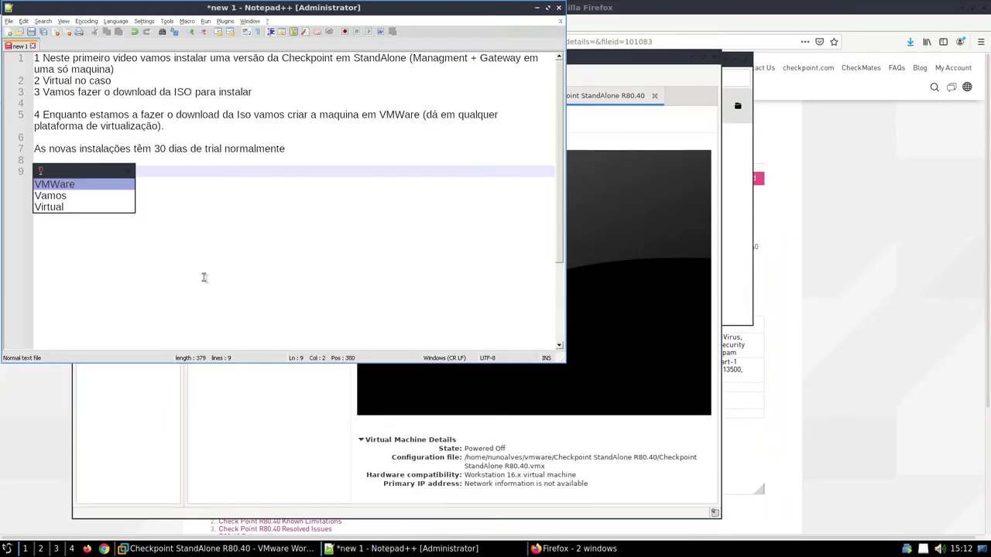
pyautogui.write('amos iniciar com')
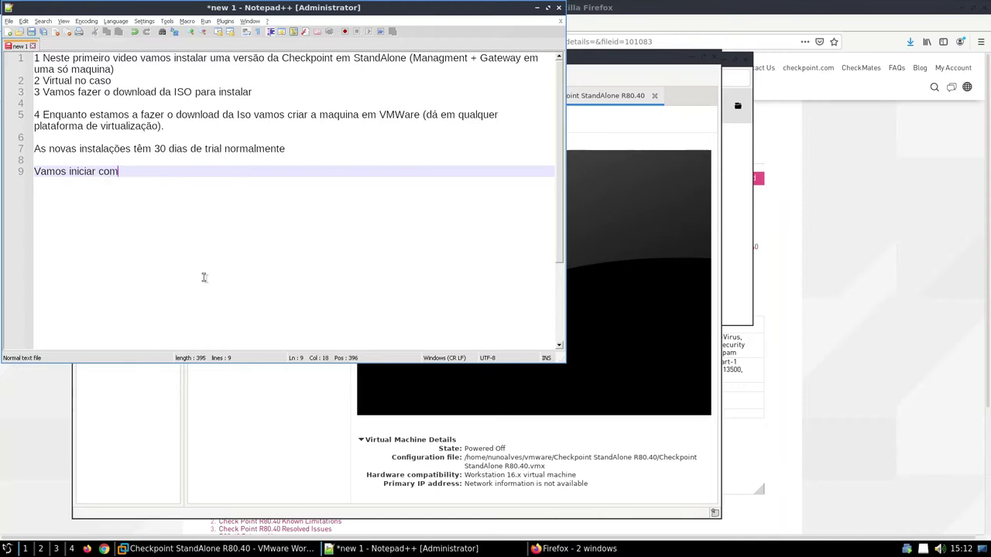
pyautogui.press('BackSpace')
pyautogui.press('BackSpace')
pyautogui.press('BackSpace')
pyautogui.write('e i')
pyautogui.press('Down')
pyautogui.press('Return')
# Step: Power on the Checkpoint StandAlone R80.40 VM and move it into the Checkpoint folder
pyautogui.click(541, 385)
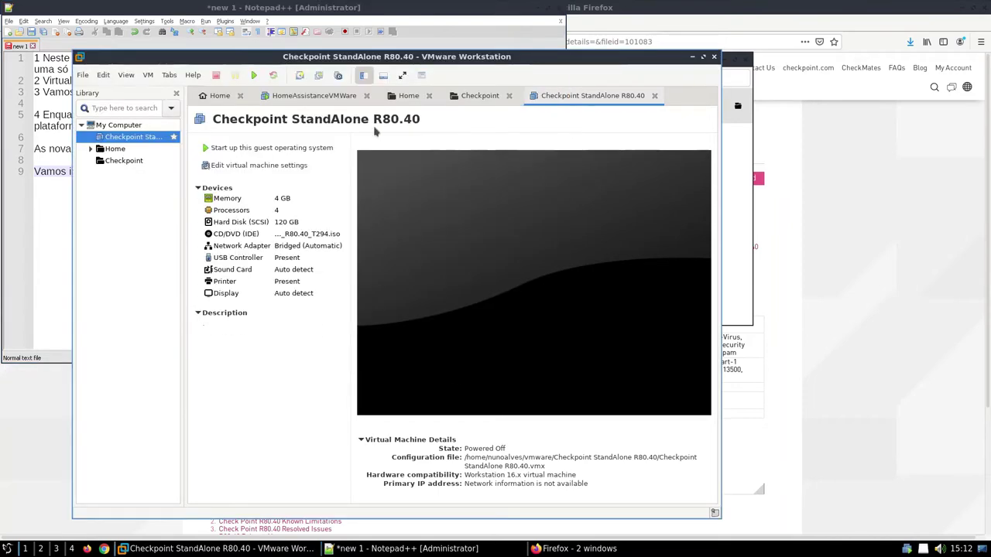
pyautogui.click(254, 75)
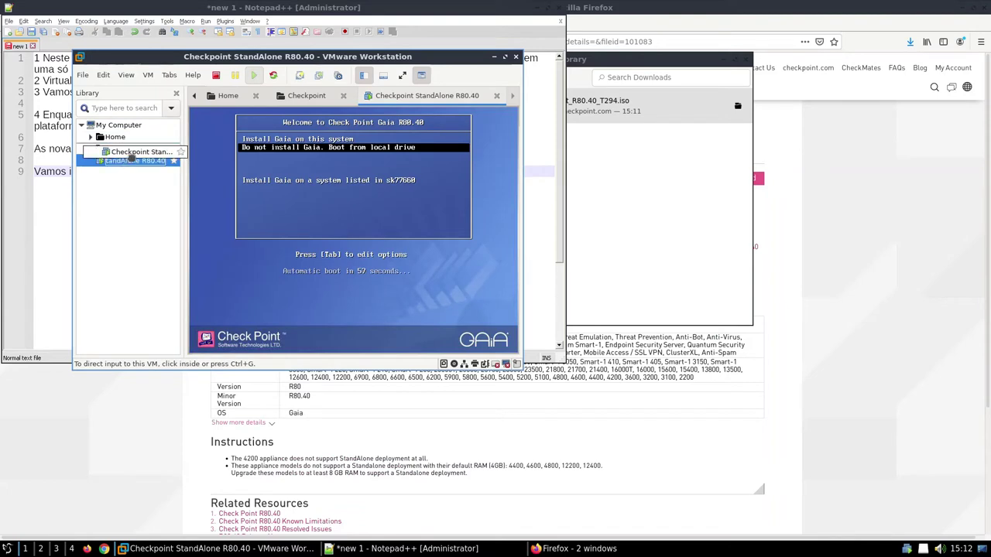
pyautogui.moveTo(118, 164); pyautogui.dragTo(124, 148)
pyautogui.click(128, 160)
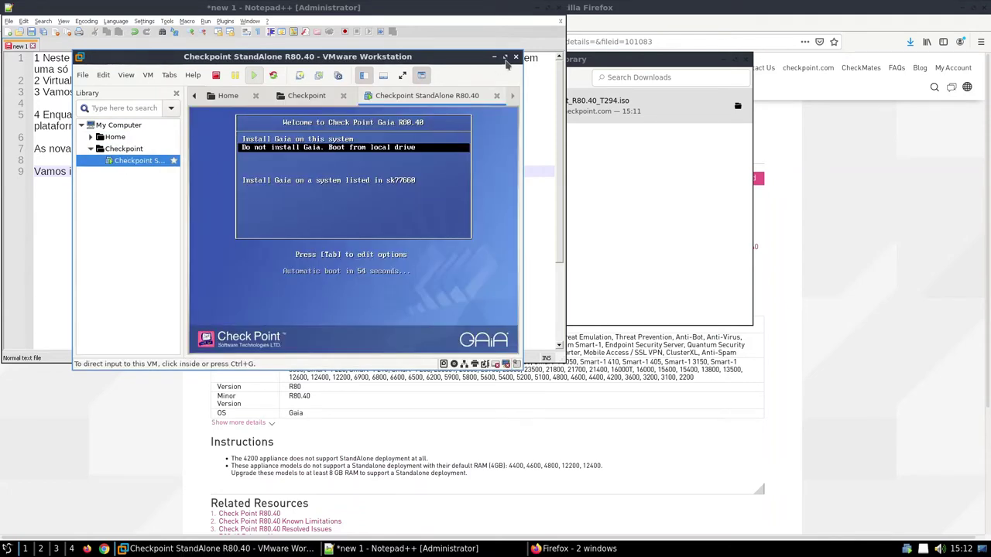
# Step: Choose 'Install Gaia on this system' and maximize VMware Workstation
pyautogui.click(464, 232)
pyautogui.press('Up')
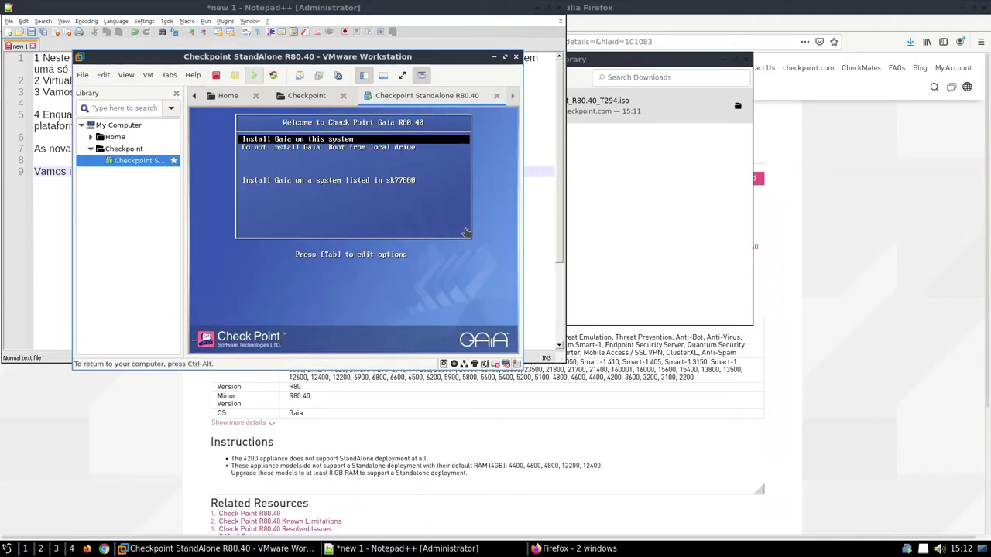
pyautogui.press('Return')
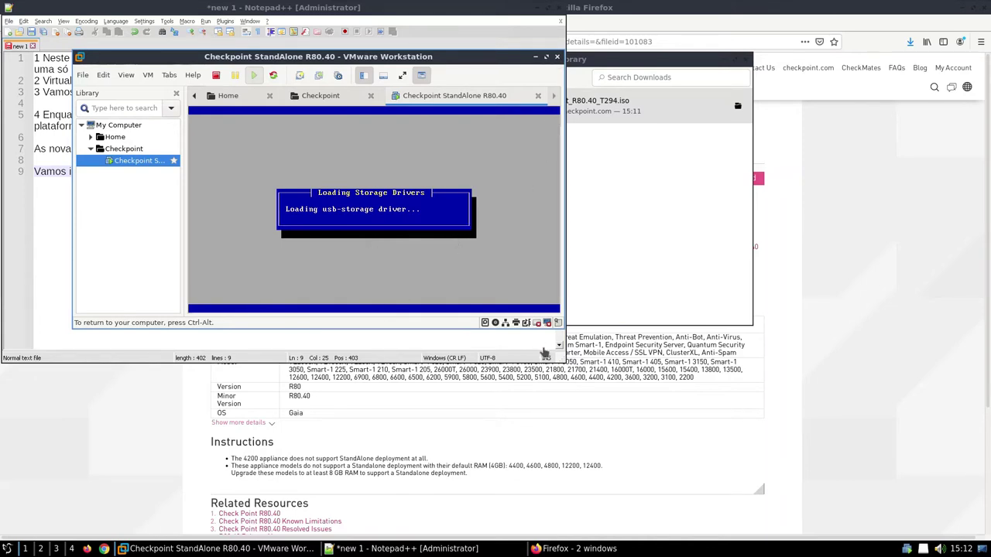
pyautogui.click(546, 58)
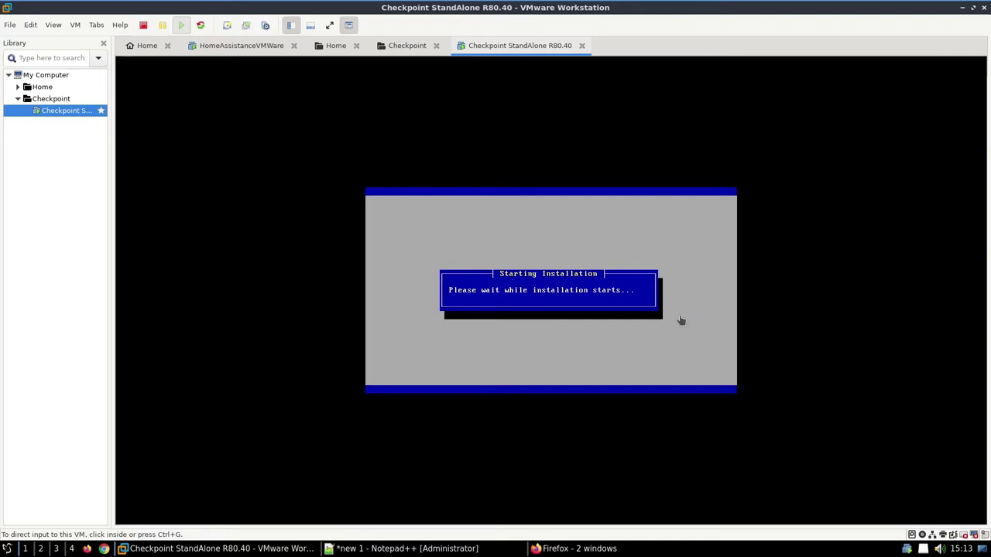
# Step: Note 'Normalmente demora uns minutos até terminar' and 'Vamos saltar esta parte' on new lines
pyautogui.click(434, 548)
pyautogui.press('Return')
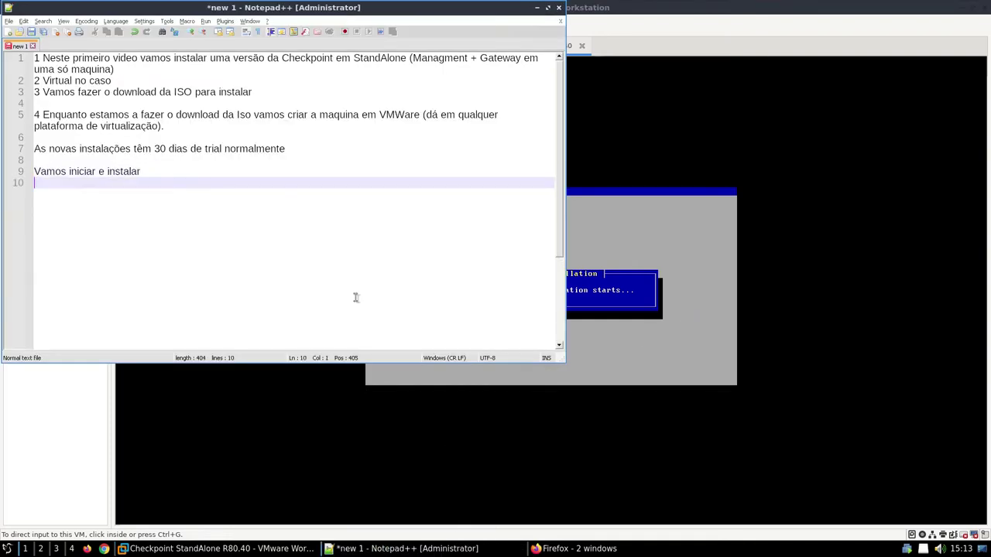
pyautogui.write('Normalmente de')
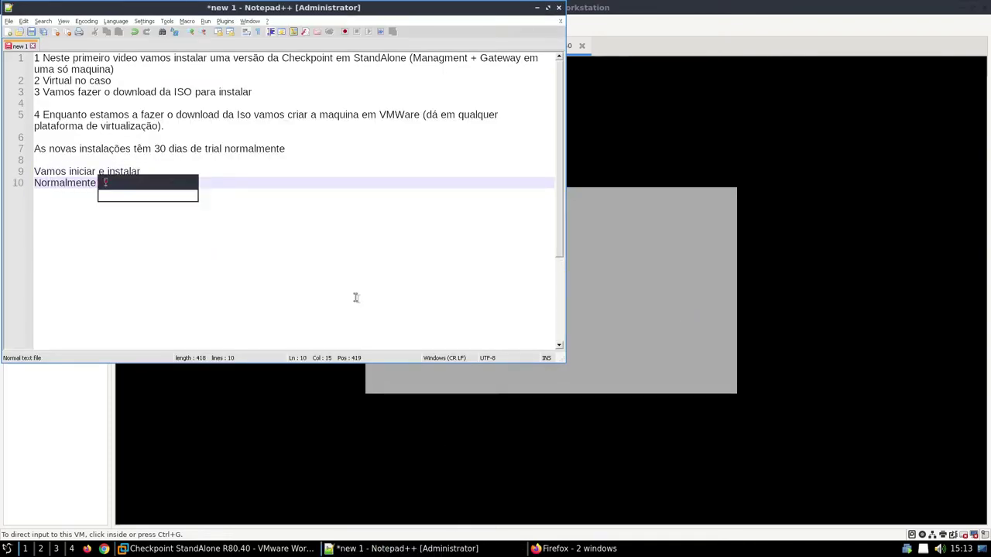
pyautogui.write('mora uns minutos até')
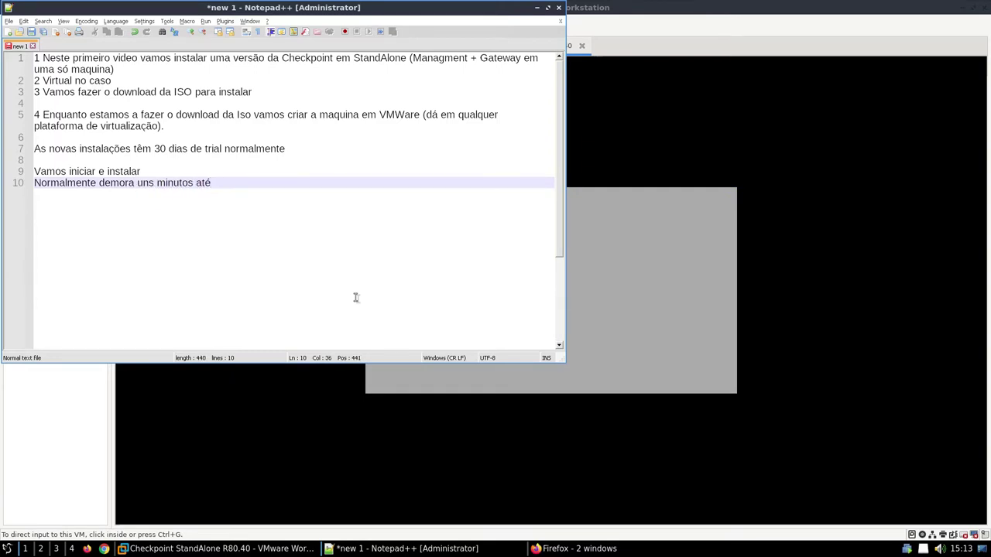
pyautogui.write(' terminar')
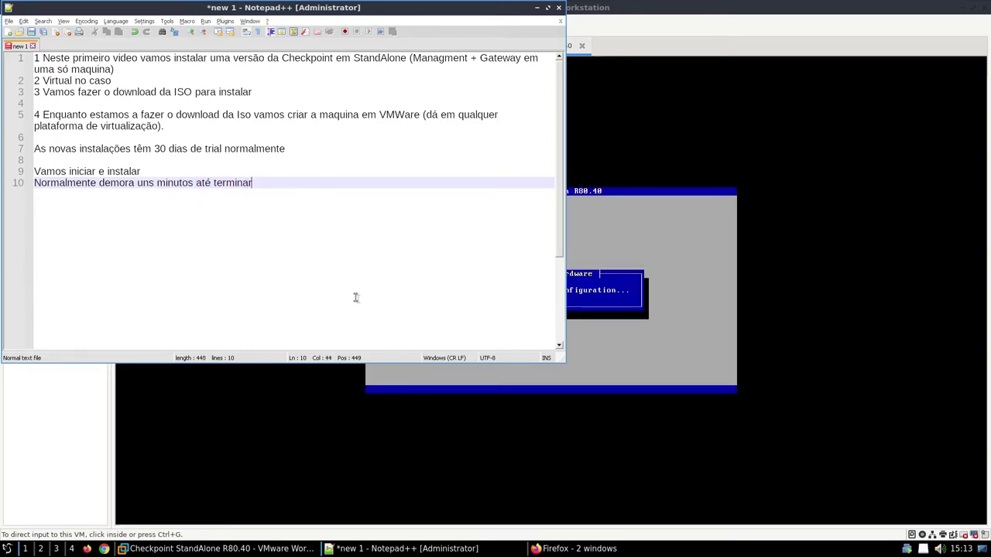
pyautogui.press('Return')
pyautogui.press('Return')
pyautogui.press('BackSpace')
pyautogui.write('Vamos saltar')
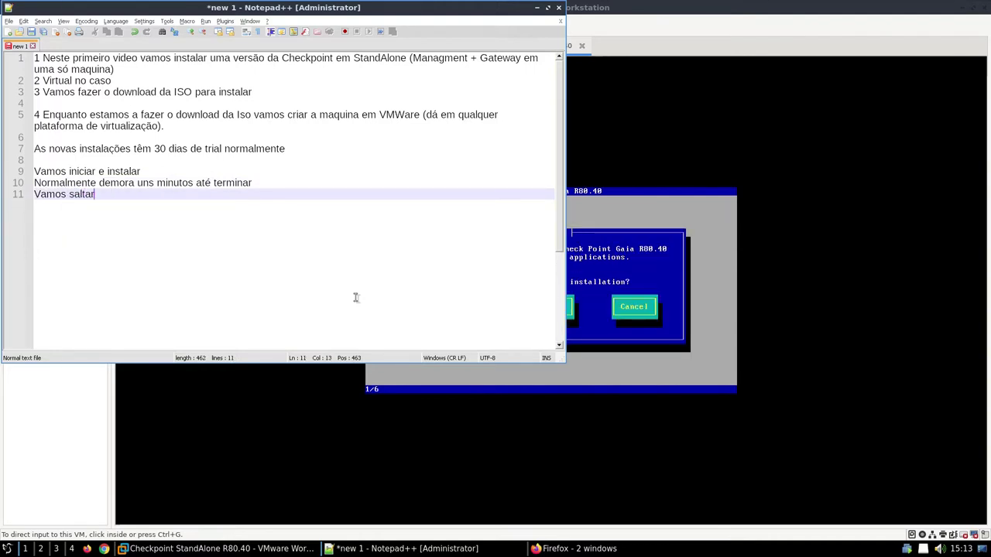
pyautogui.write(' esta parte')
pyautogui.click(635, 281)
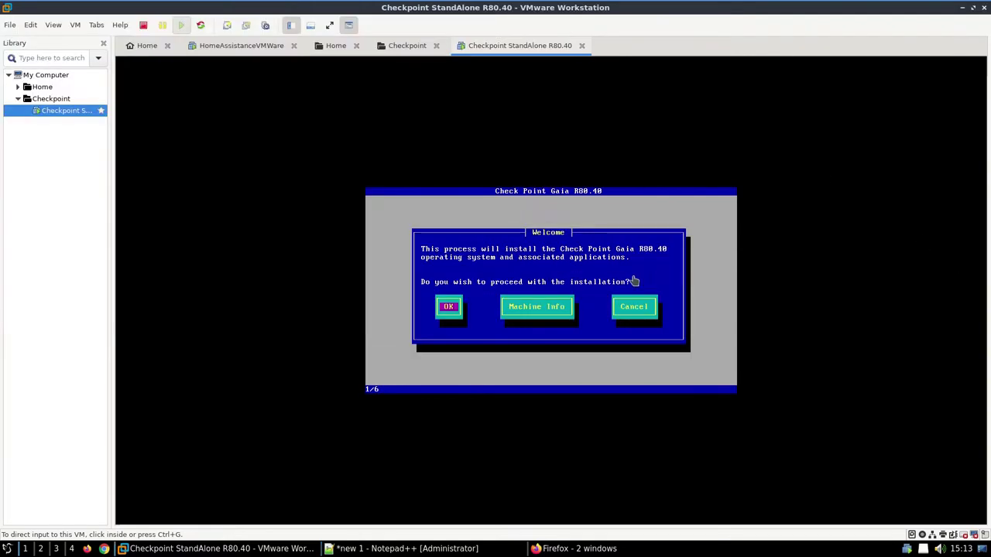
# Step: Pass the Gaia welcome, confirm the keyboard layout, and set Logs to 40 GB
pyautogui.press('Return')
pyautogui.press('Up')
pyautogui.press('Up')
pyautogui.press('Up')
pyautogui.press('Up')
pyautogui.press('Up')
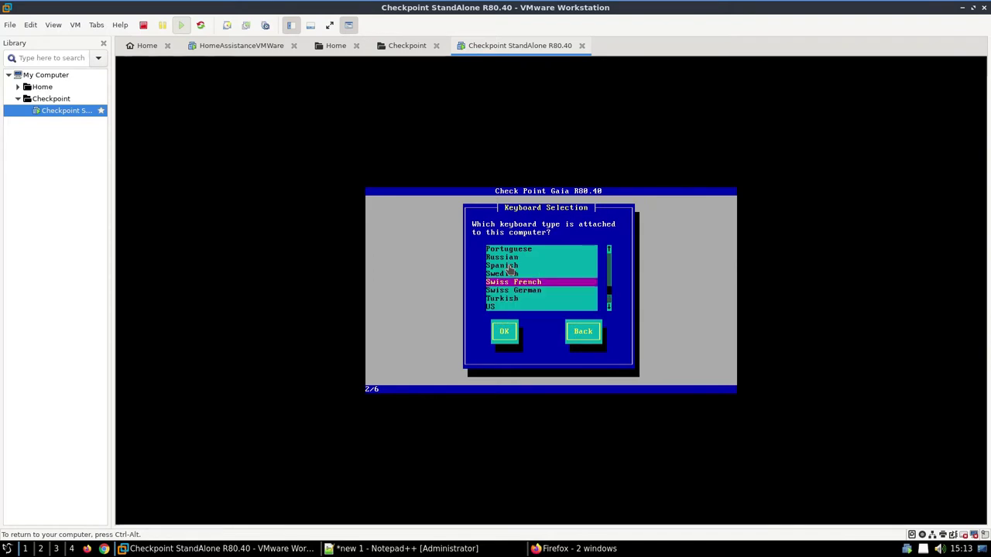
pyautogui.press('Down')
pyautogui.press('Down')
pyautogui.press('Down')
pyautogui.press('Down')
pyautogui.press('Up')
pyautogui.press('Up')
pyautogui.press('Up')
pyautogui.press('Up')
pyautogui.press('Up')
pyautogui.press('Up')
pyautogui.press('Up')
pyautogui.press('Return')
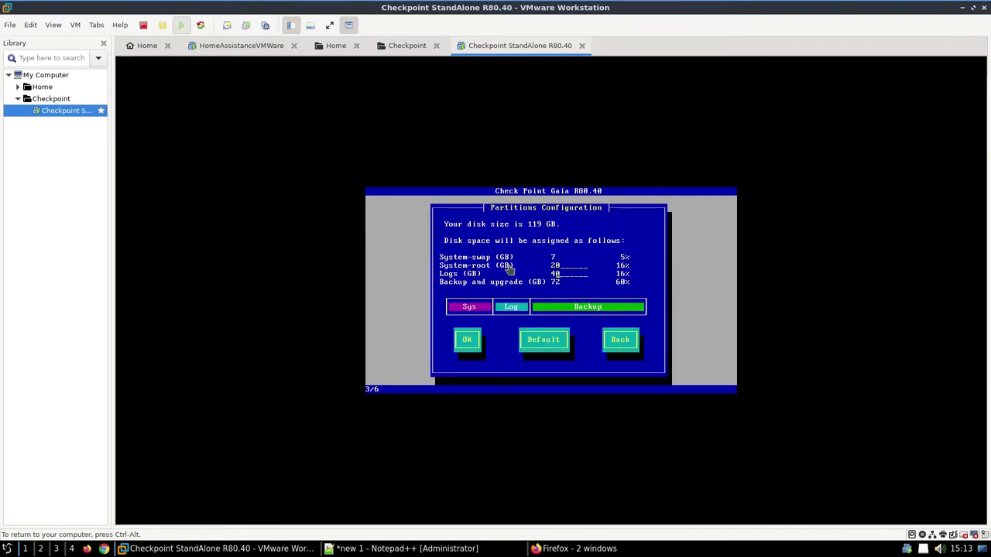
pyautogui.press('Tab')
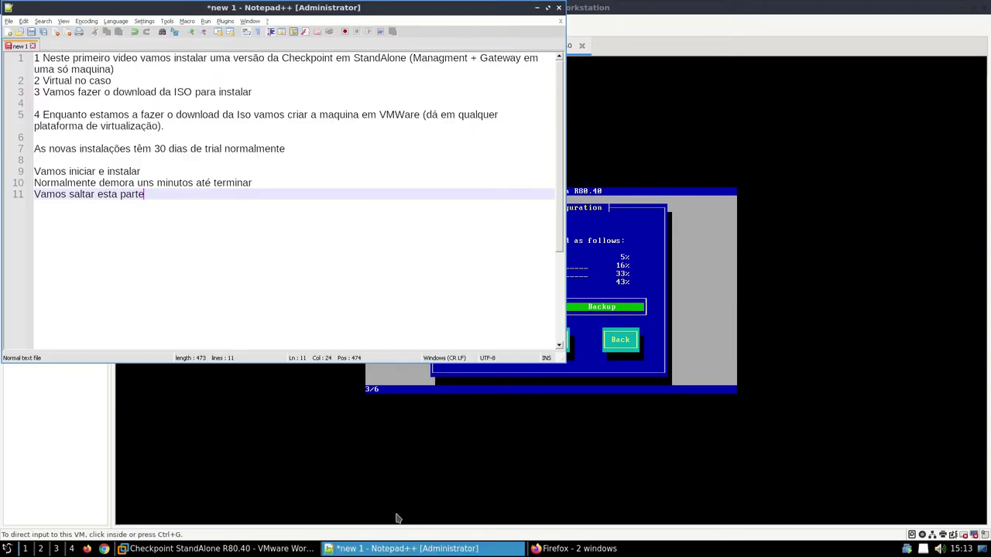
# Step: Start a note on line 13 about giving the logs partition more than the default
pyautogui.click(411, 548)
pyautogui.click(212, 252)
pyautogui.write('No')
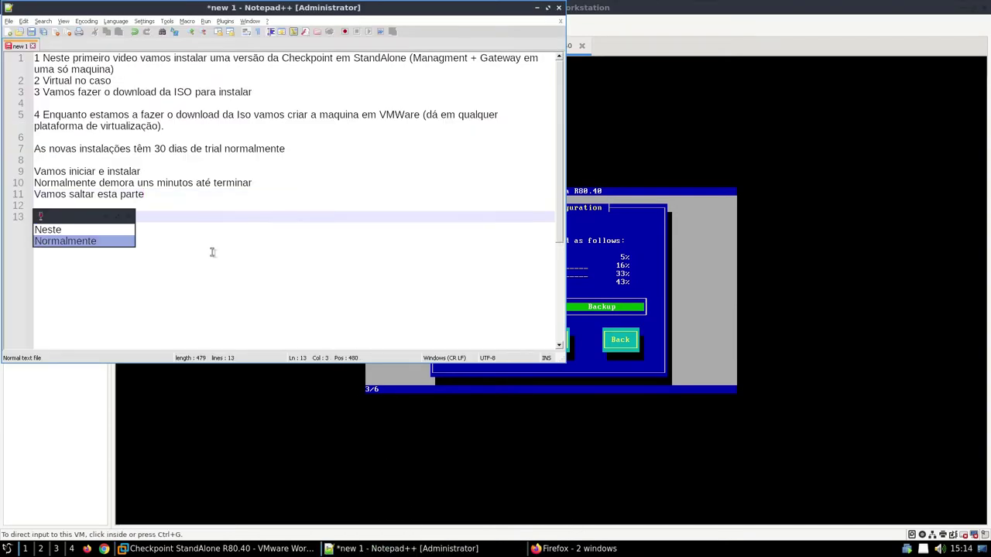
pyautogui.write('rmalmente co')
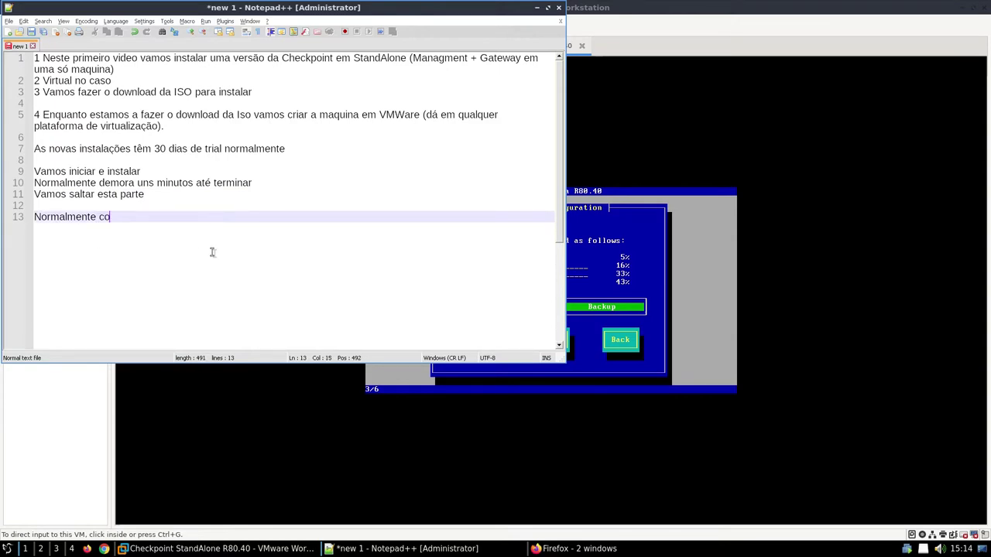
pyautogui.write('stumo deixar mais do que')
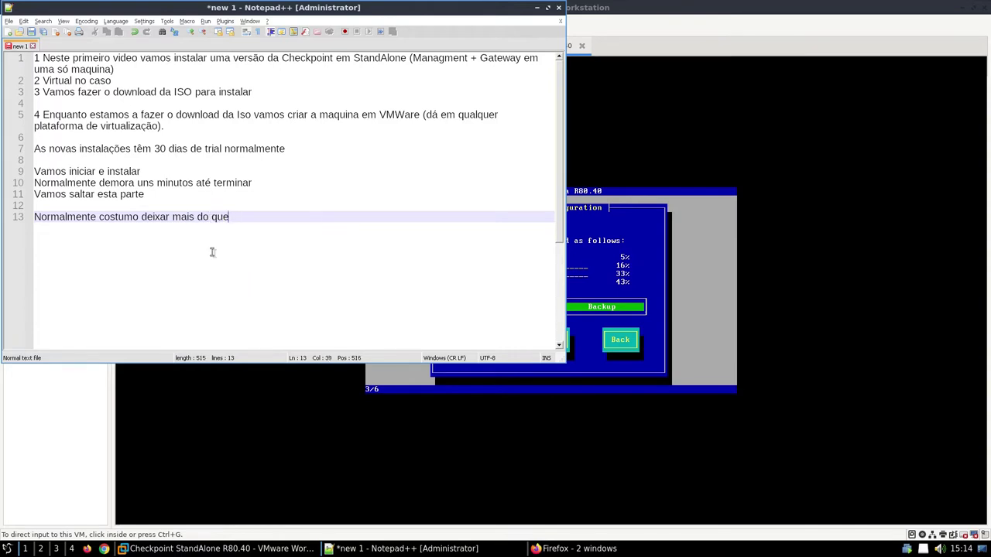
pyautogui.write(' o deful')
pyautogui.write('ult n')
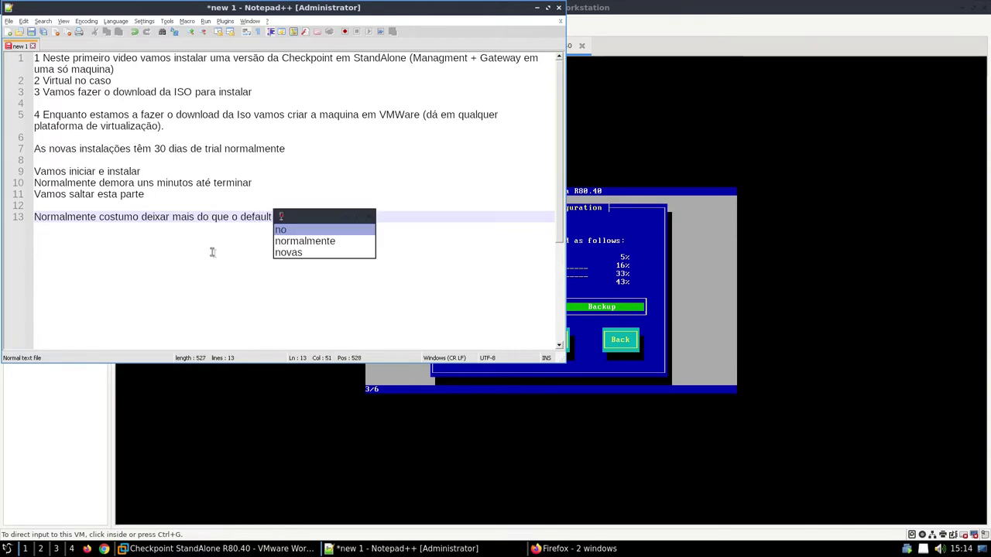
pyautogui.write('a partição ')
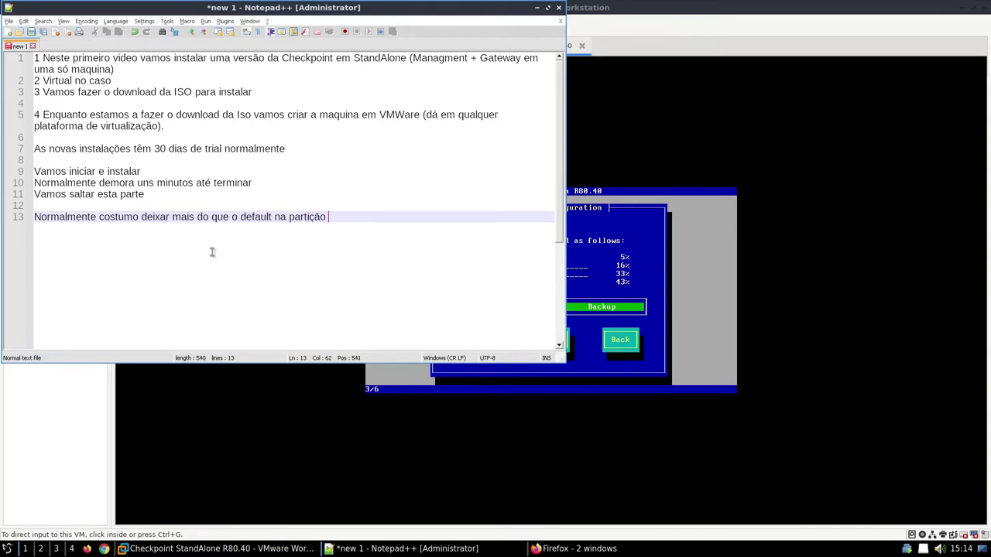
pyautogui.write('de lgogs pois é onde é guardado')
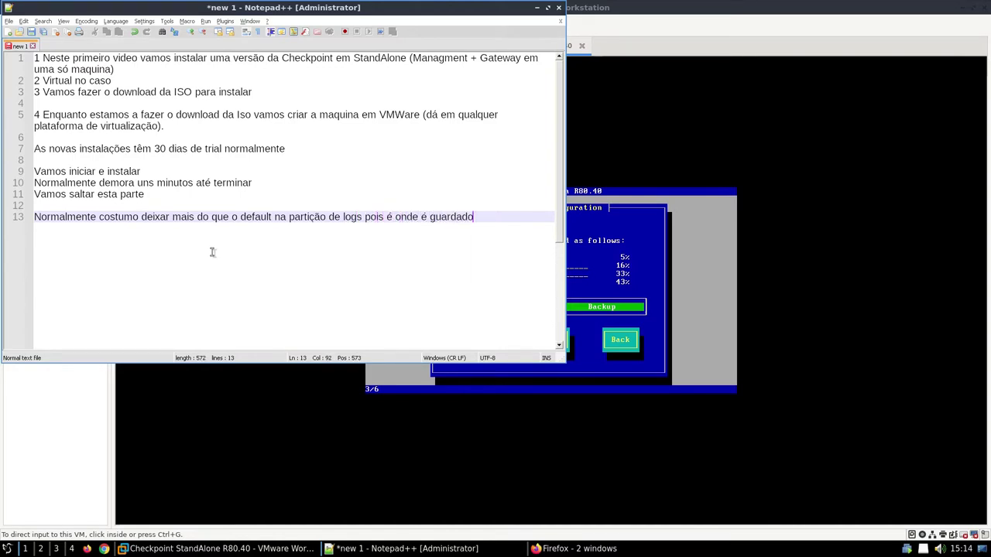
pyautogui.write('s os logs em')
pyautogui.write('s "standal')
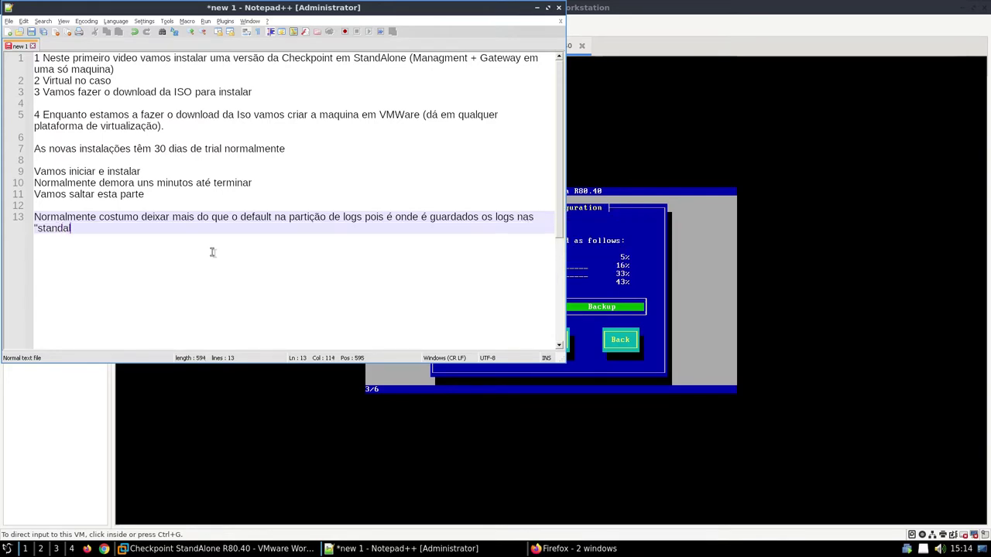
pyautogui.write('one" assim c')
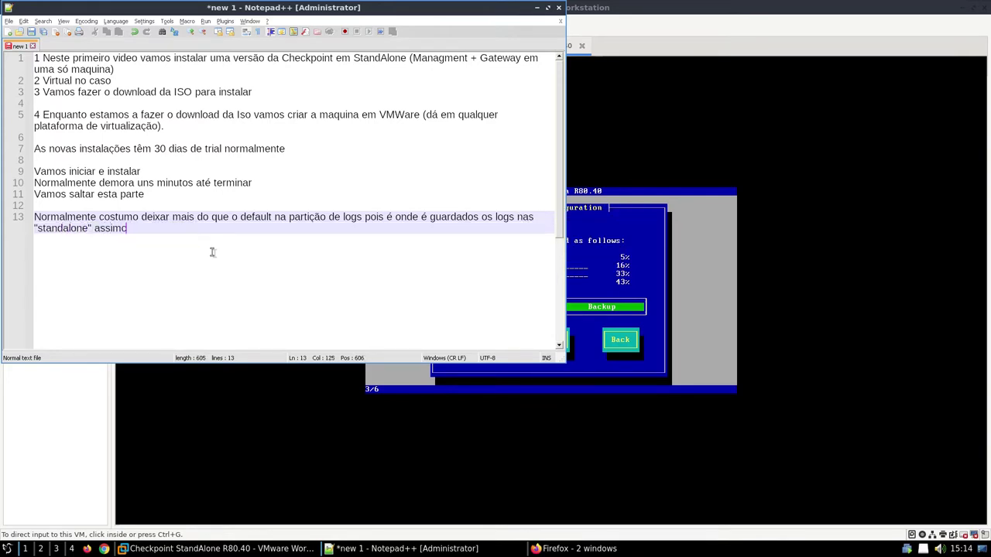
pyautogui.write('omo guardados os ')
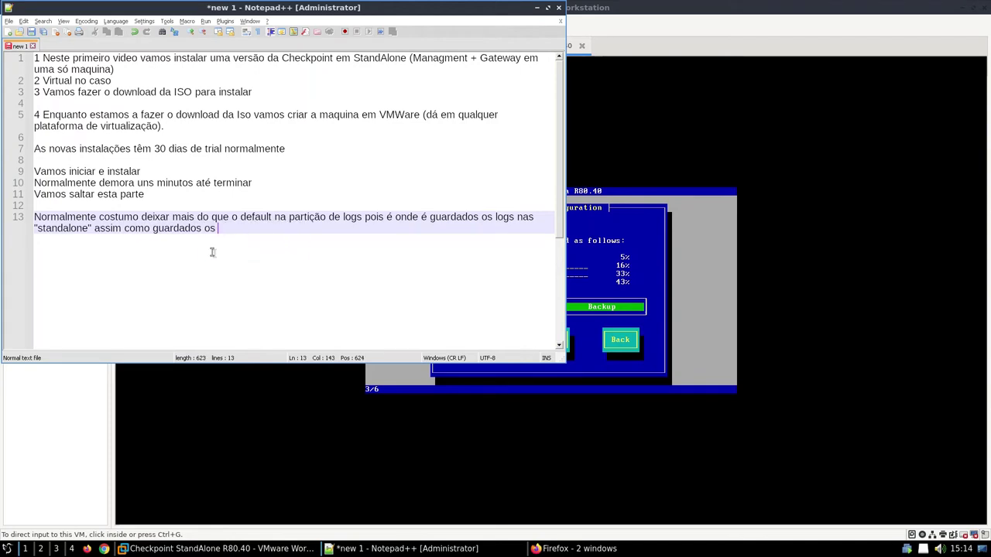
pyautogui.write('upgrades necessário.')
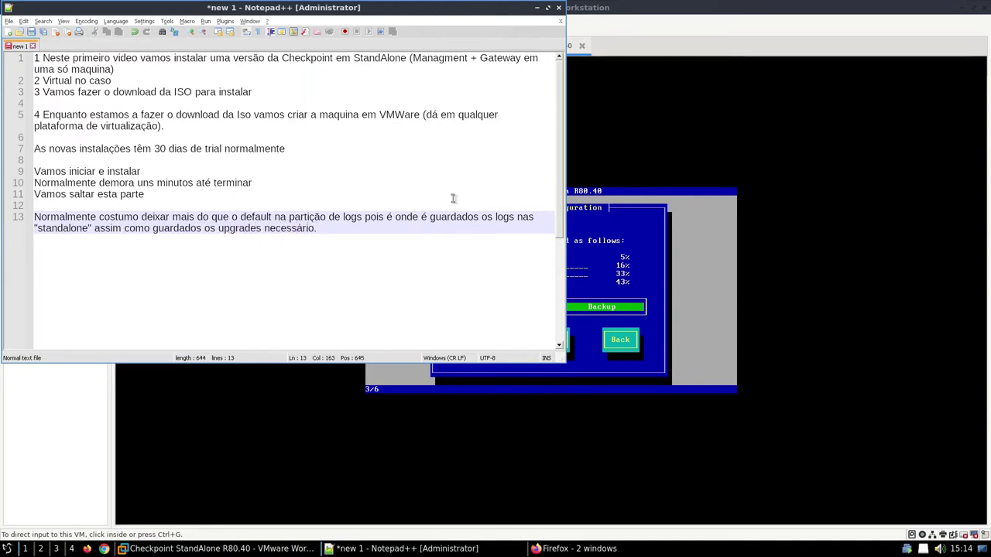
# Step: Finish the line 13 logs-partition note, replacing its final period with an 's'
pyautogui.press('BackSpace')
pyautogui.write('s.')
pyautogui.click(720, 232)
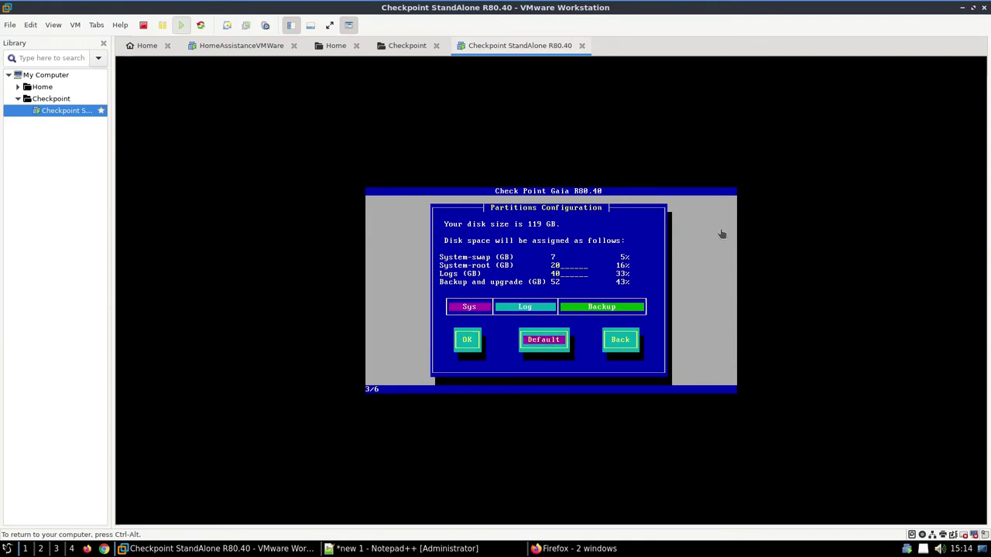
# Step: Keep the partition layout and set and confirm the admin password
pyautogui.press('Return')
pyautogui.write('********')
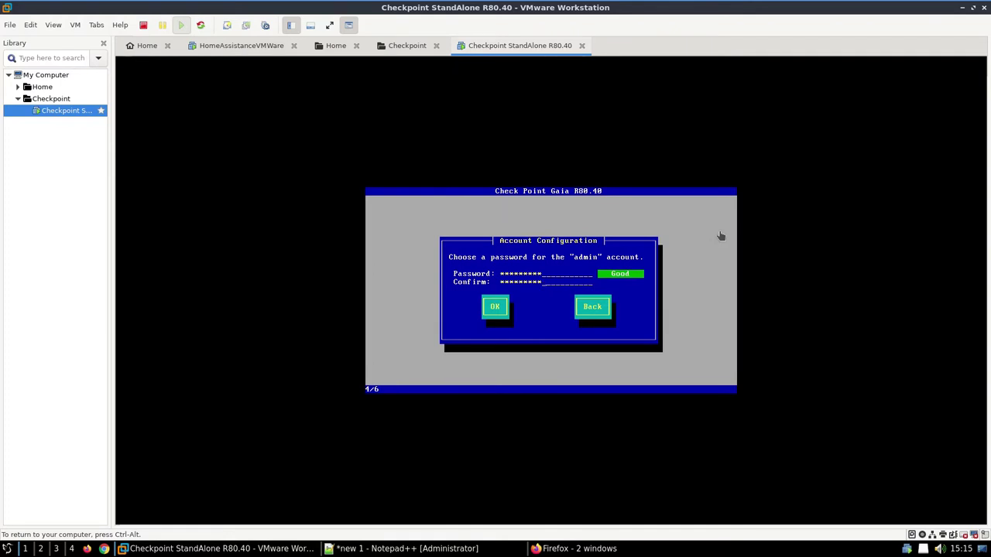
pyautogui.press('Tab')
pyautogui.press('Return')
pyautogui.press('Return')
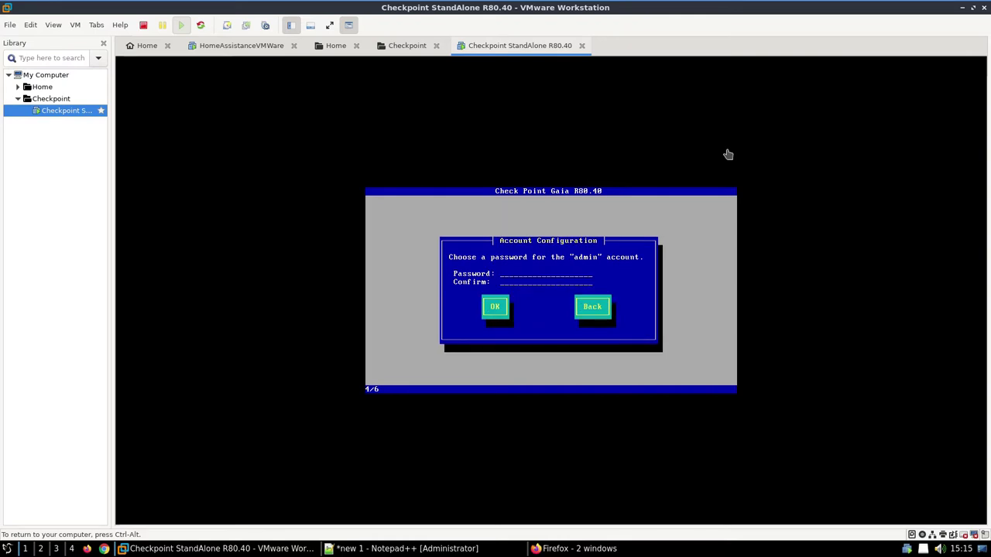
pyautogui.write('**********')
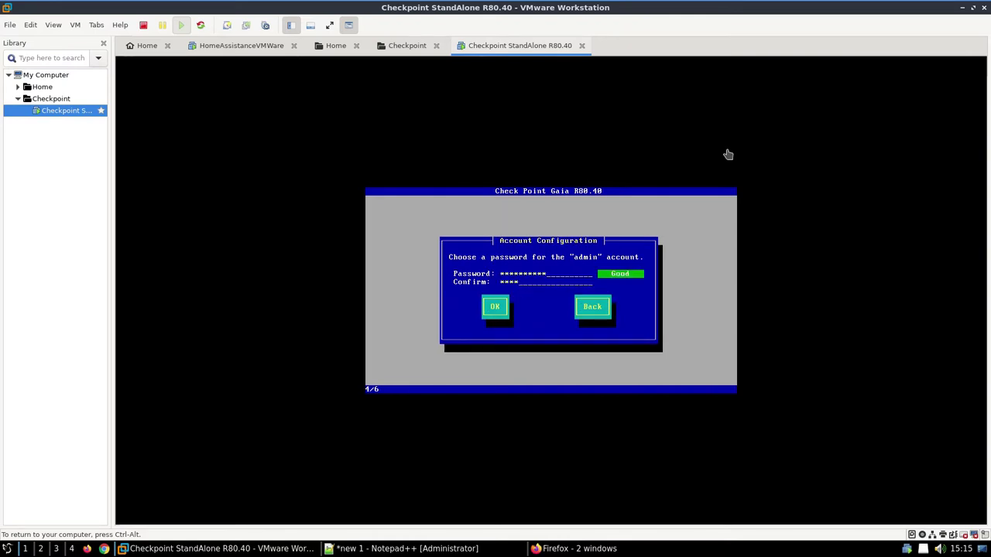
pyautogui.press('Tab')
pyautogui.press('Return')
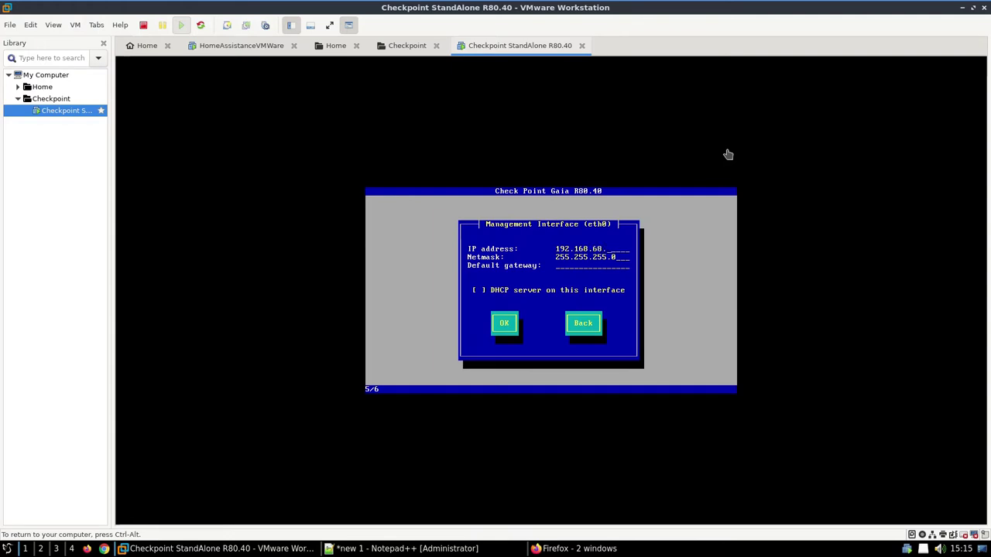
# Step: Set the eth0 gateway to 192.168.68.1 and confirm formatting to begin installation
pyautogui.write('192.168.68.254')
pyautogui.press('BackSpace')
pyautogui.press('BackSpace')
pyautogui.press('BackSpace')
pyautogui.write('1')
pyautogui.press('Tab')
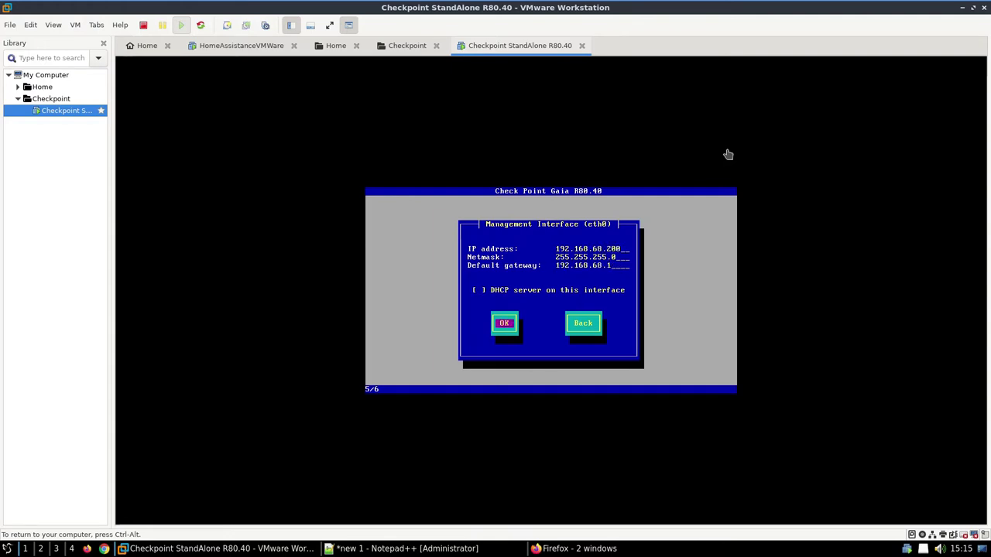
pyautogui.press('Return')
pyautogui.press('Tab')
pyautogui.press('Return')
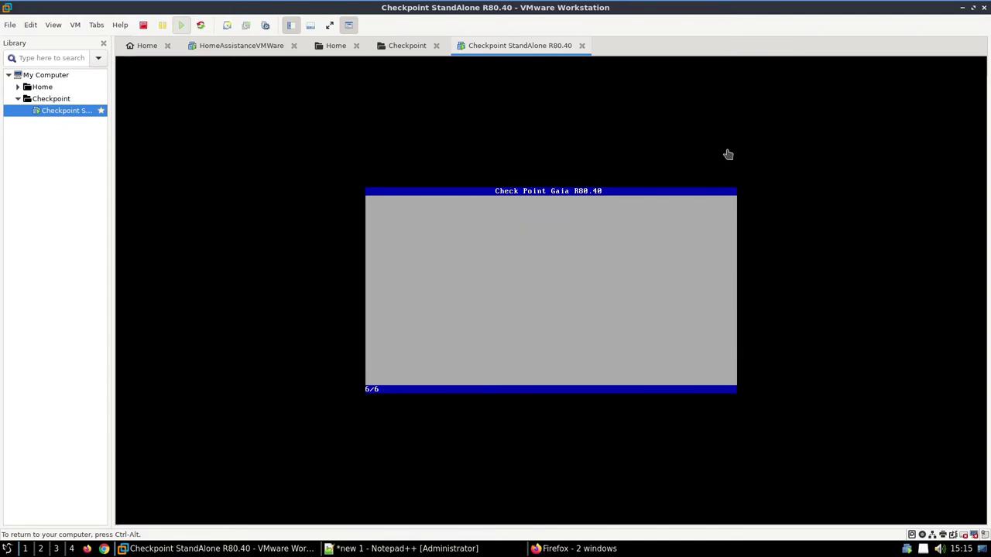
pyautogui.click(8, 549)
pyautogui.click(31, 506)
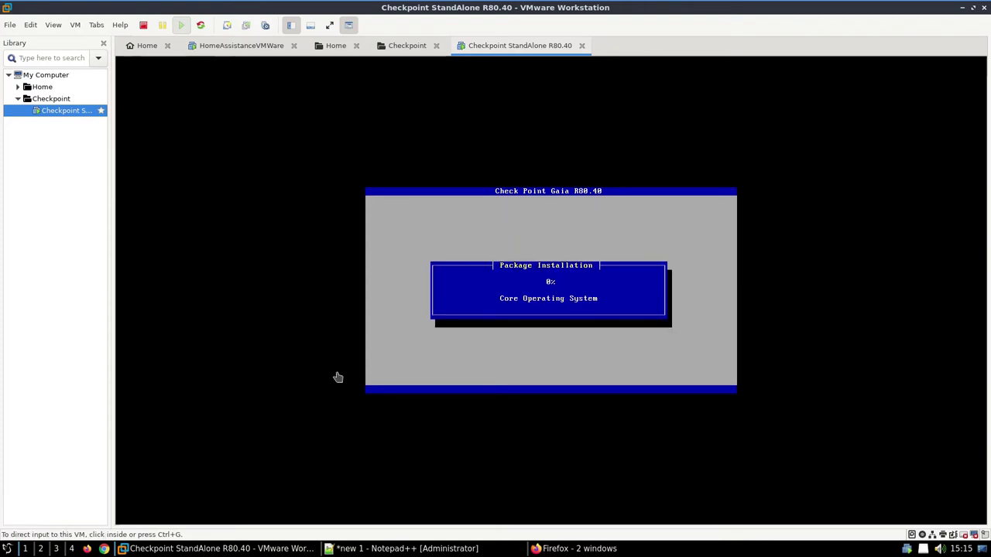
# Step: Run ifconfig to find the host address 192.168.68.100
pyautogui.write('ifconfig')
pyautogui.press('BackSpace')
pyautogui.press('BackSpace')
pyautogui.press('BackSpace')
pyautogui.press('BackSpace')
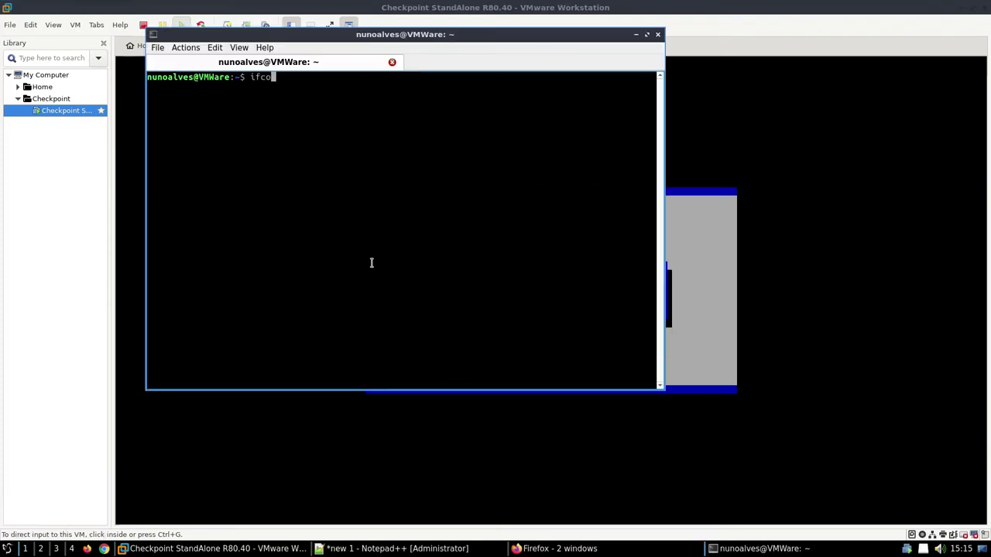
pyautogui.write('nfig')
pyautogui.press('Return')
pyautogui.scroll(5, 252, 238)
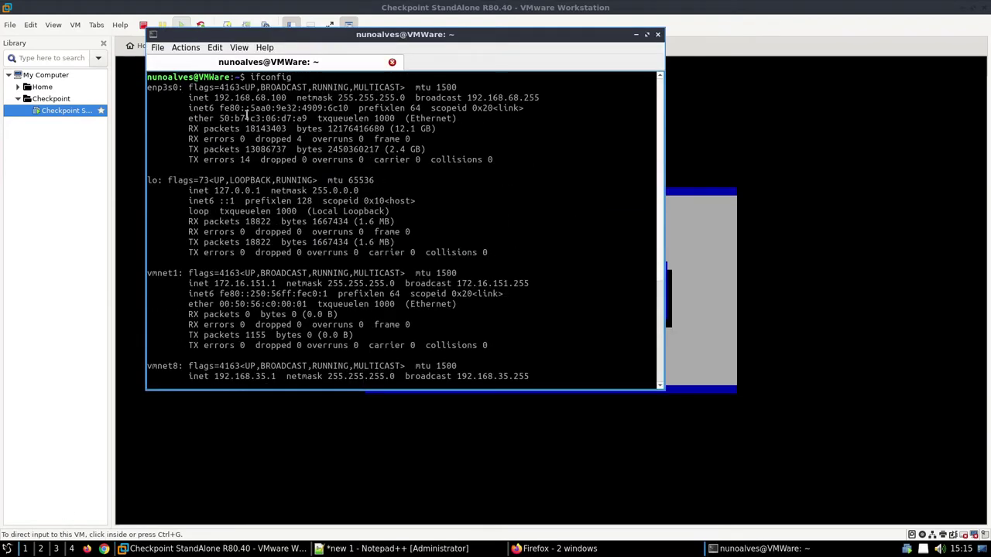
pyautogui.doubleClick(248, 99)
pyautogui.doubleClick(283, 99)
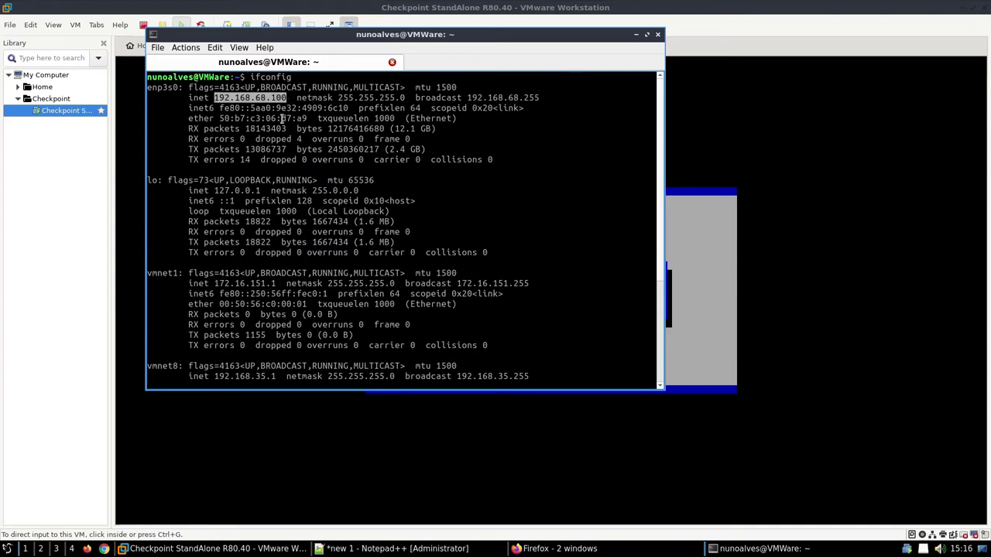
# Step: Run netstat -rn to confirm gateway 192.168.68.1, then minimize the terminal
pyautogui.write('netstat n')
pyautogui.press('BackSpace')
pyautogui.write('-rn')
pyautogui.press('Return')
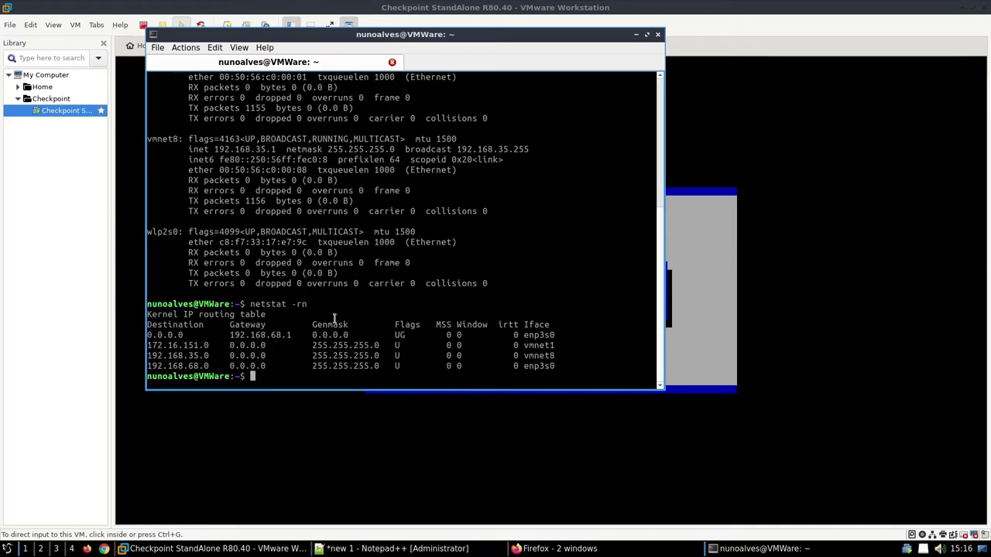
pyautogui.doubleClick(260, 335)
pyautogui.click(636, 34)
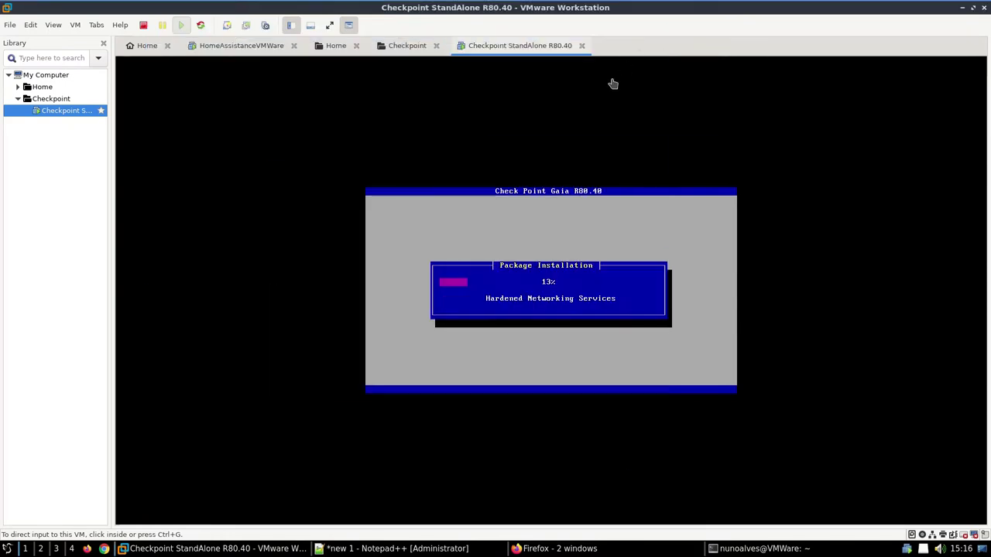
pyautogui.click(371, 548)
# Step: Add a note that this network is 192.168.68.xx/24 with gateway 192.168.68.1
pyautogui.press('Return')
pyautogui.press('Return')
pyautogui.write('Neste caso e')
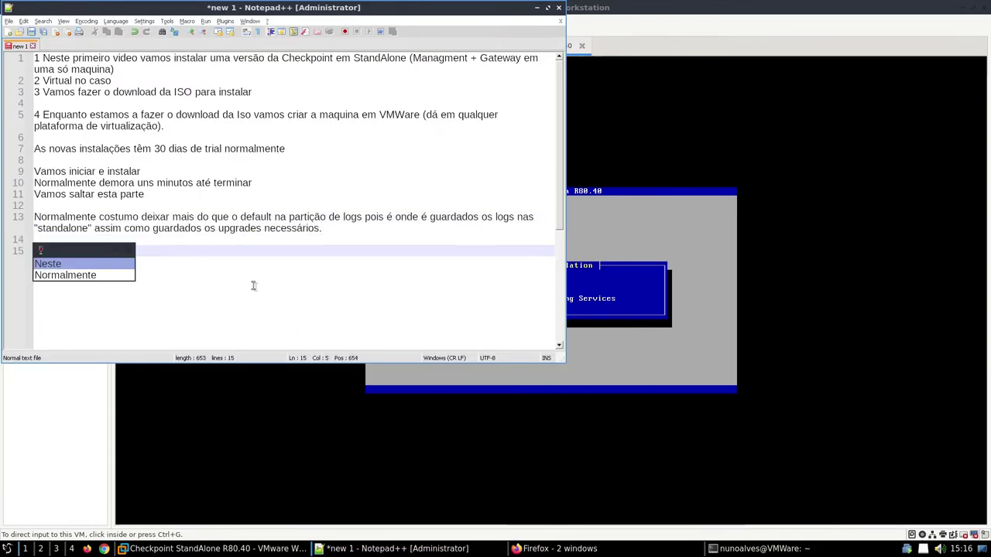
pyautogui.write('stou na rede ')
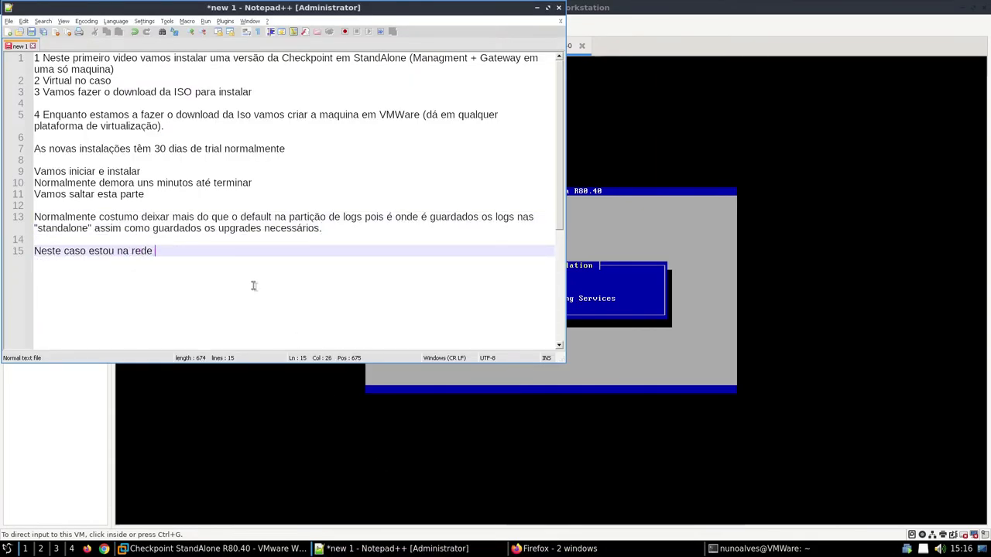
pyautogui.write('192.168.68.xx/24 com a gateway')
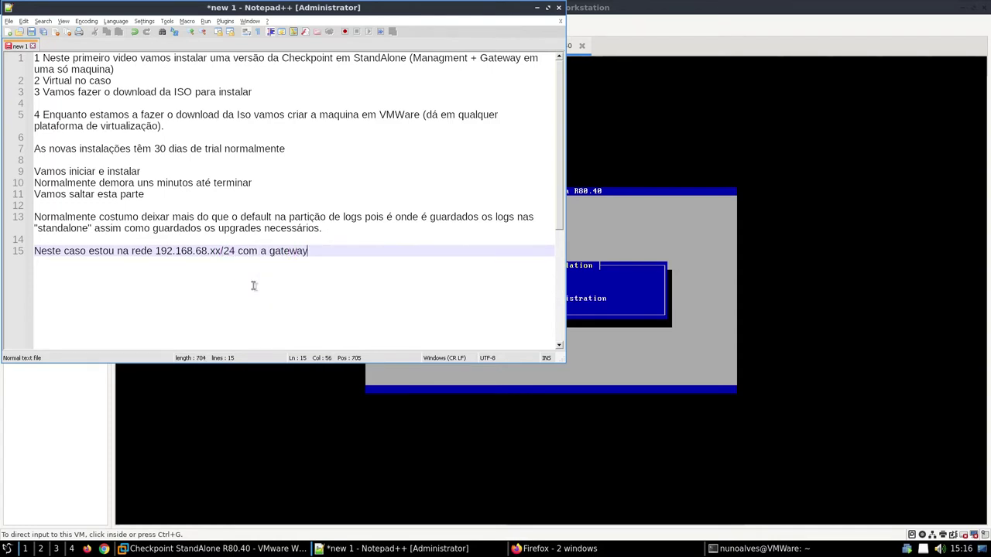
pyautogui.write(' 192.168.')
pyautogui.rightClick(253, 282)
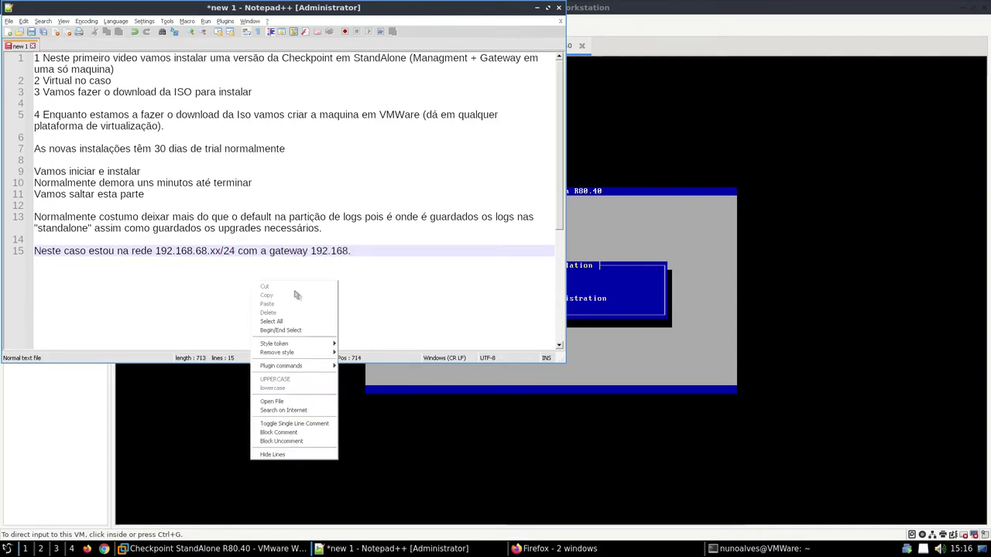
pyautogui.click(380, 259)
pyautogui.write('68.1.')
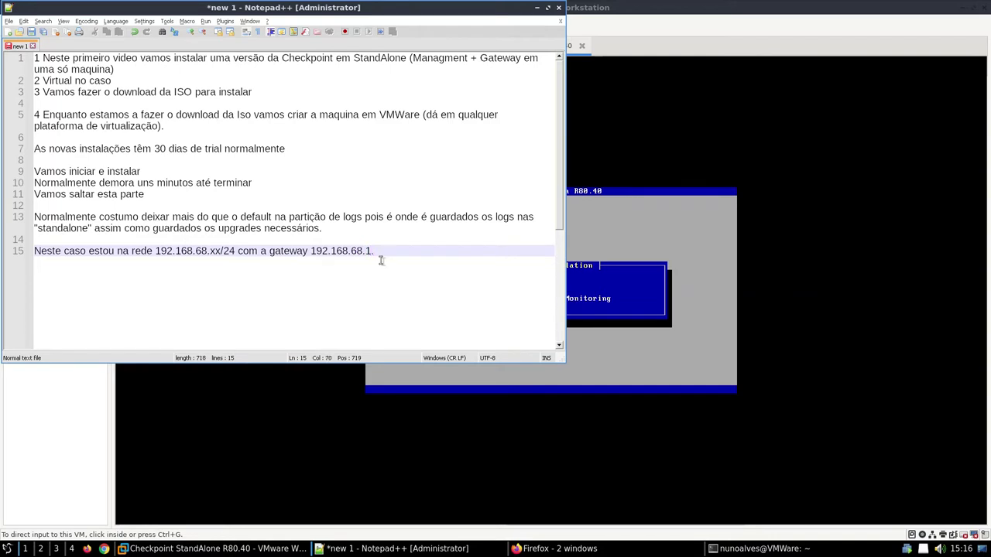
# Step: Add line 16 noting a public IP could go directly on the firewall, not here
pyautogui.press('Return')
pyautogui.write('Mas conv')
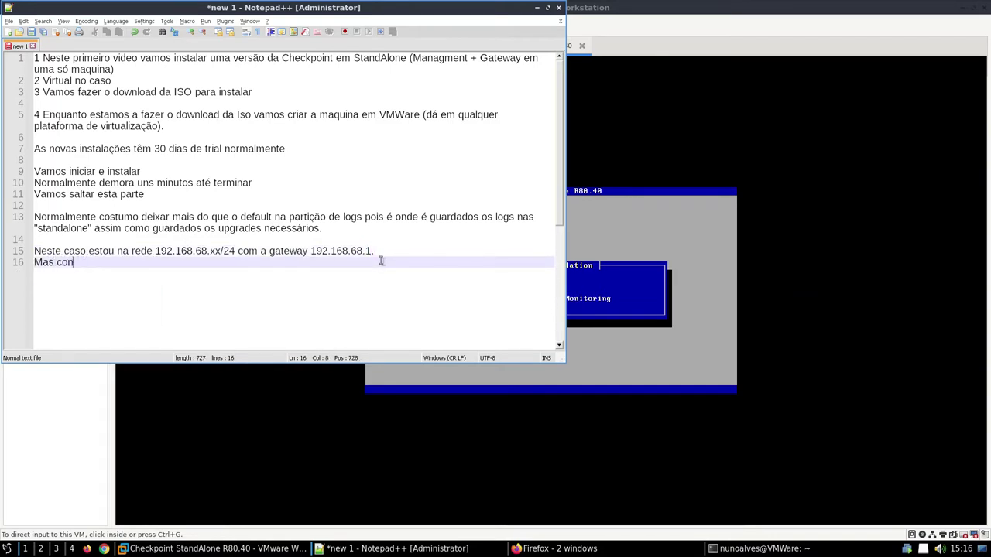
pyautogui.press('BackSpace')
pyautogui.press('BackSpace')
pyautogui.press('BackSpace')
pyautogui.press('BackSpace')
pyautogui.write('pode ser o caso')
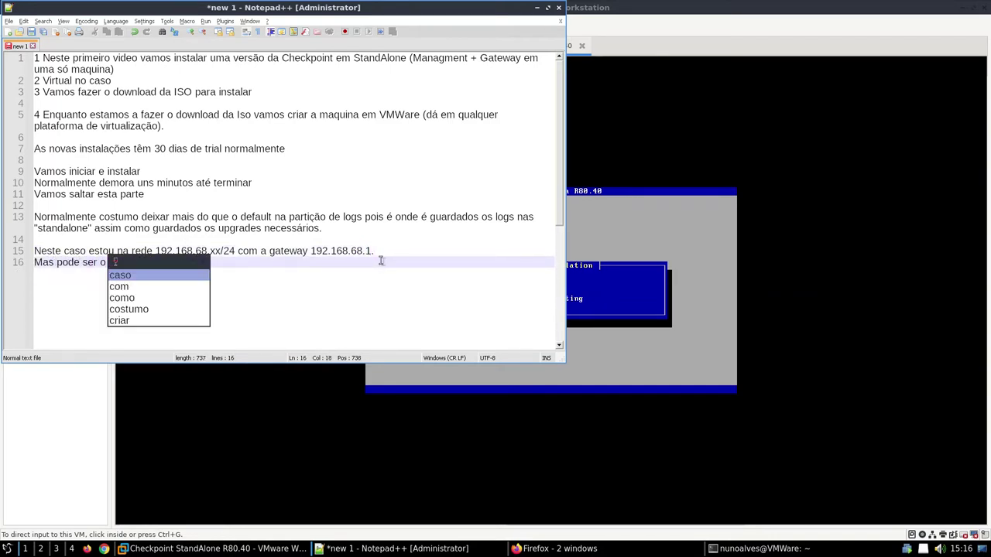
pyautogui.write(' de ter')
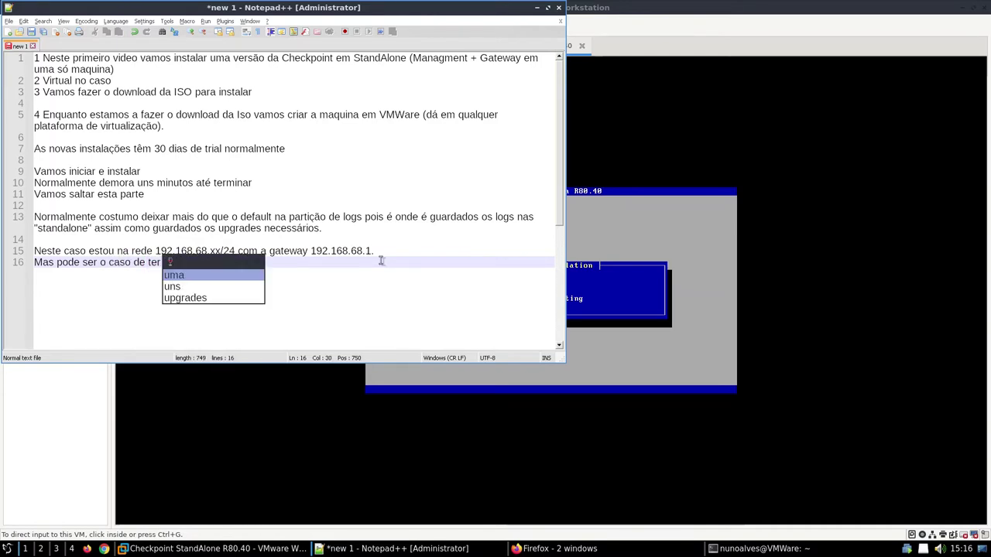
pyautogui.write(' um ip publico para a')
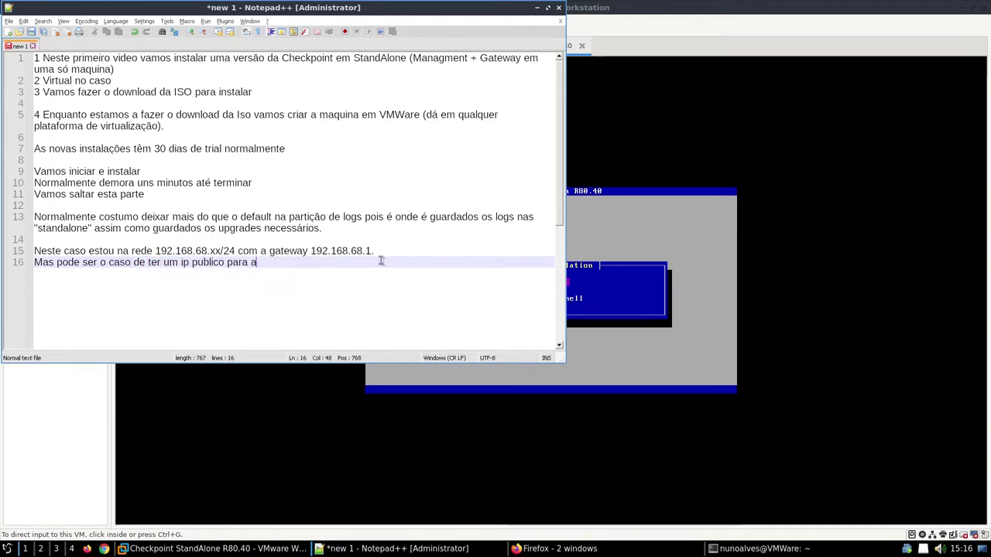
pyautogui.write('tribuir a firewall d')
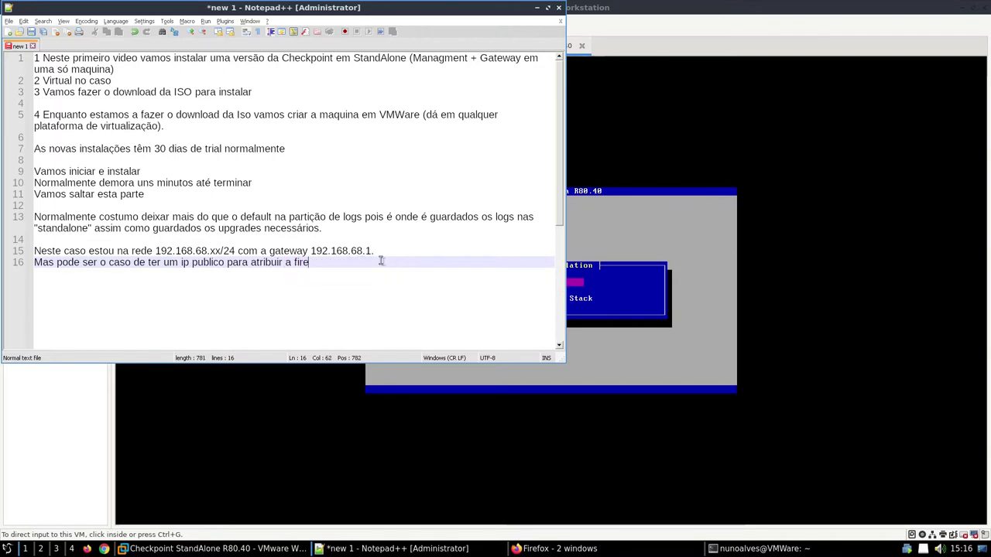
pyautogui.write('iretamente, n')
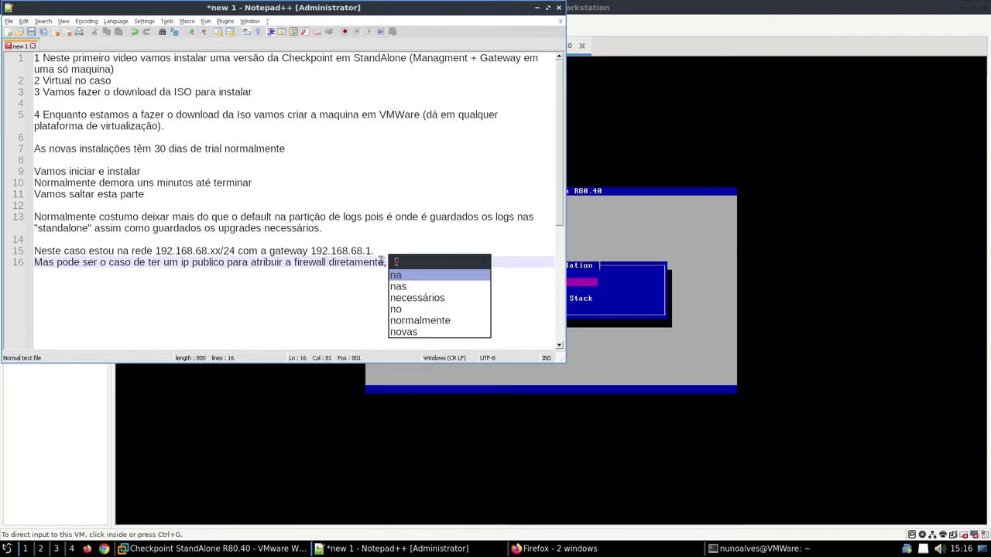
pyautogui.write('ão é o caso.')
pyautogui.click(717, 258)
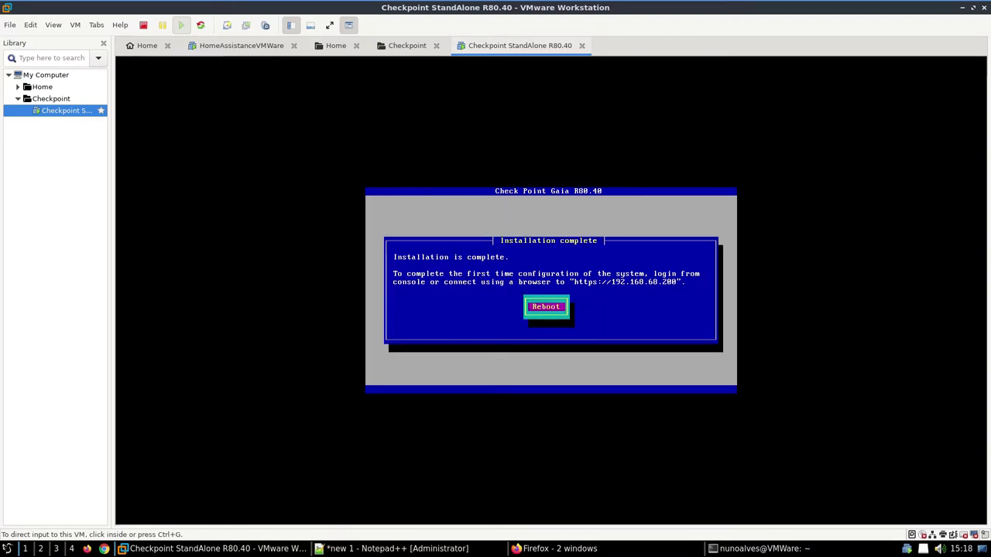
# Step: Reboot the newly installed Gaia VM from its installation-complete console screen
pyautogui.click(377, 261)
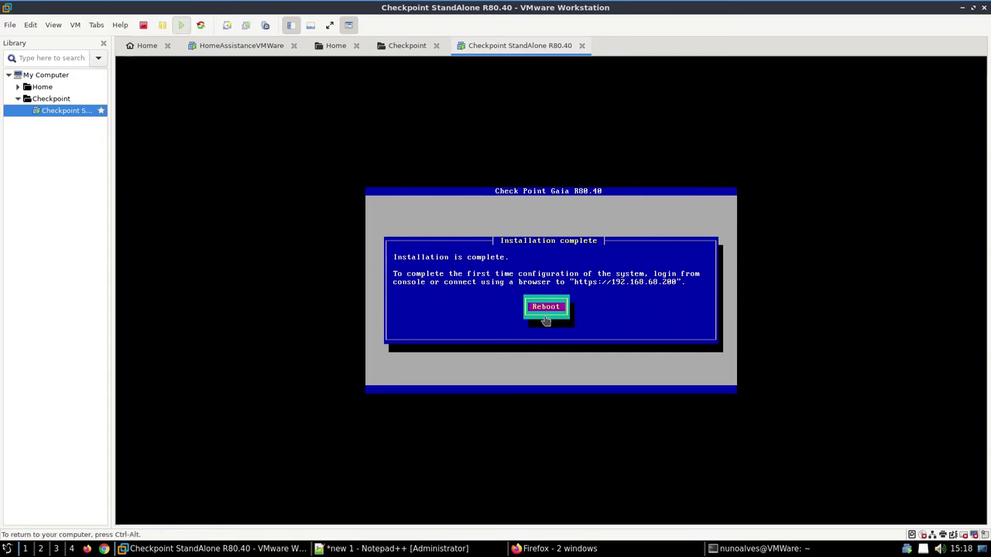
pyautogui.click(546, 310)
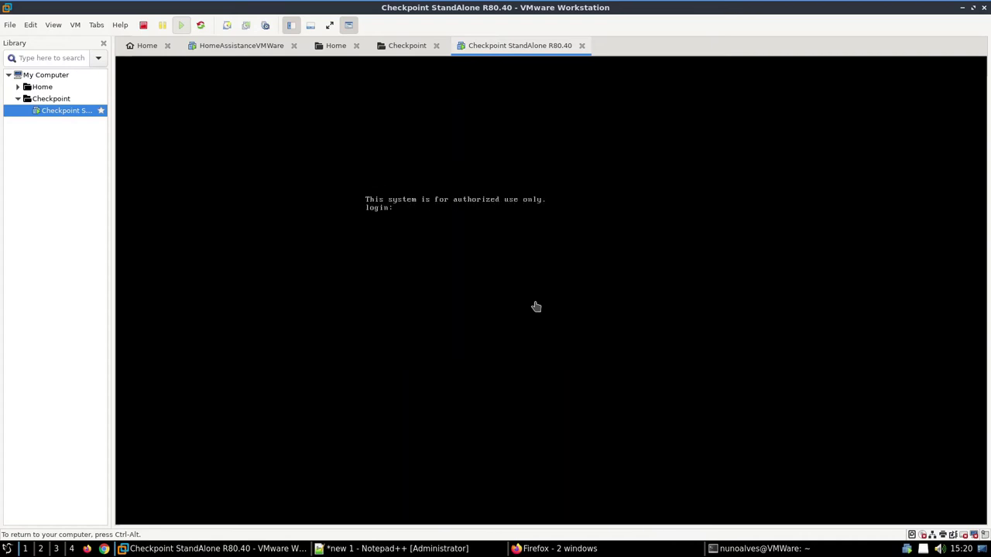
# Step: Log in at the Gaia console with the admin account
pyautogui.write('admin')
pyautogui.press('Return')
pyautogui.press('Return')
pyautogui.write('admin')
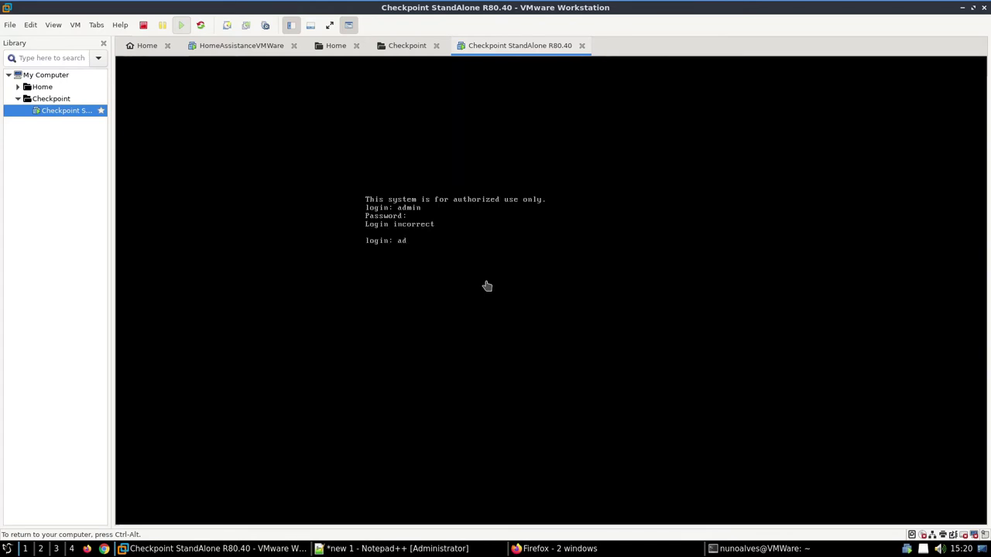
pyautogui.press('Return')
# Step: Ping sapo.pt from the Gaia console
pyautogui.press('Return')
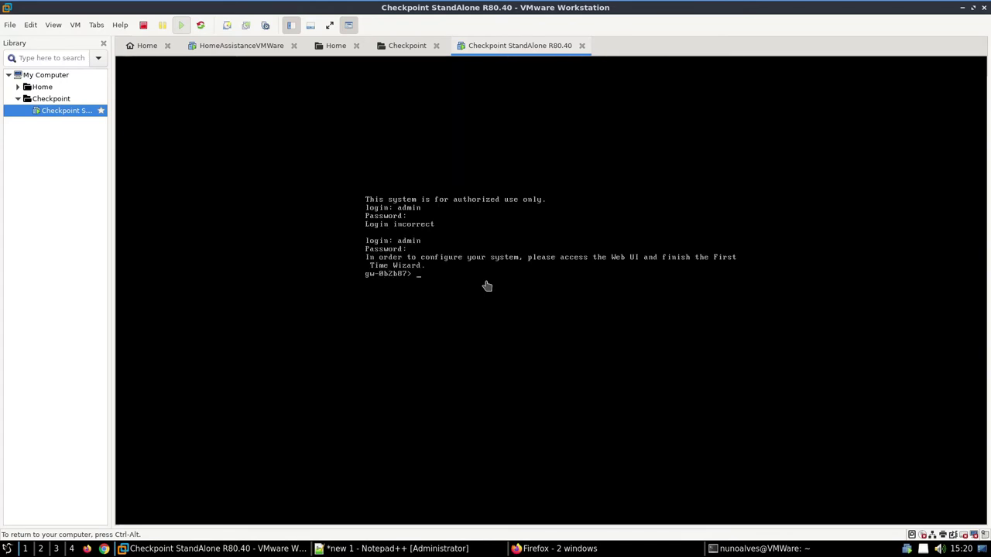
pyautogui.write('ping sapo.pt')
pyautogui.press('Return')
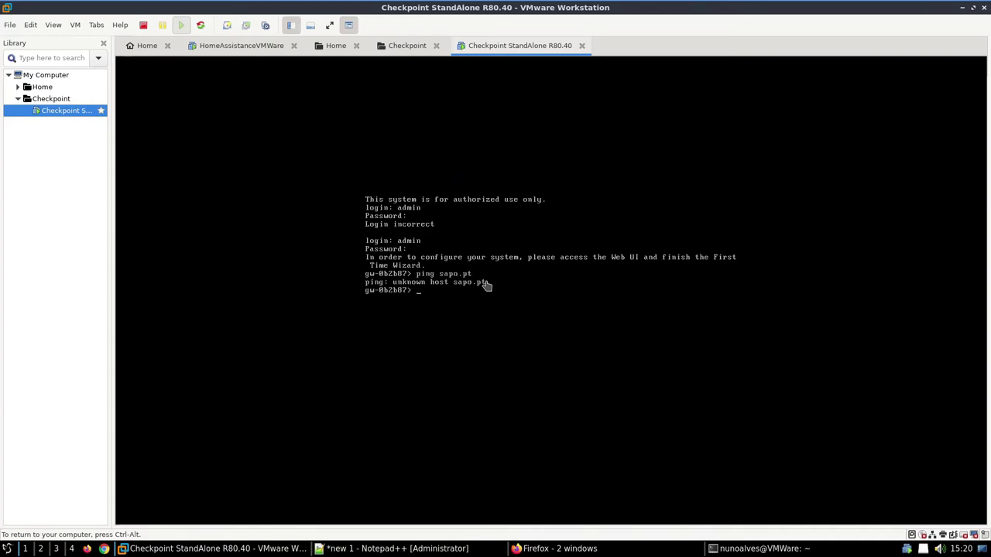
pyautogui.write('sho')
pyautogui.press('Tab')
pyautogui.write('w config')
# Step: Run show configuration and page back to eth0's 192.168.68.200/24 settings
pyautogui.press('Return')
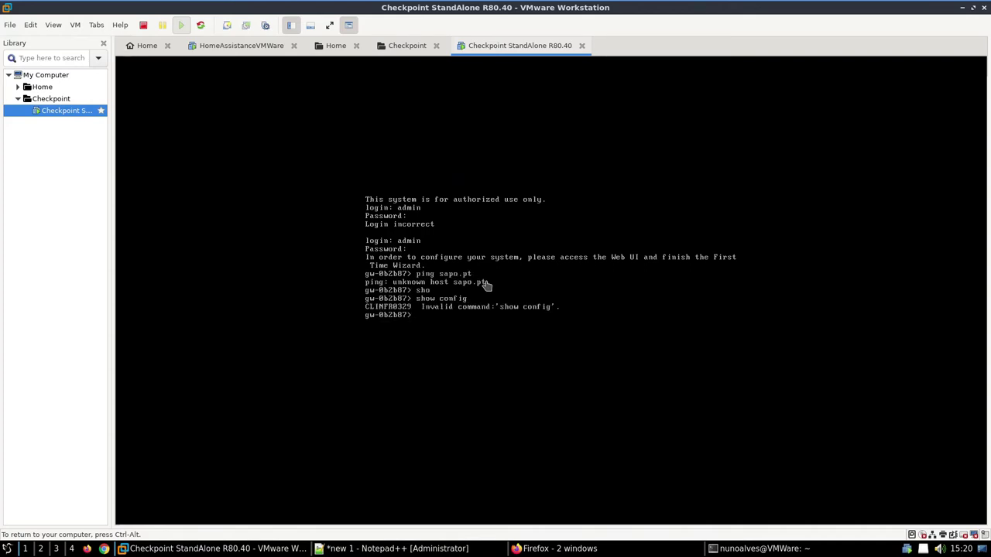
pyautogui.write('sho')
pyautogui.press('Tab')
pyautogui.write('w config')
pyautogui.press('Tab')
pyautogui.press('Return')
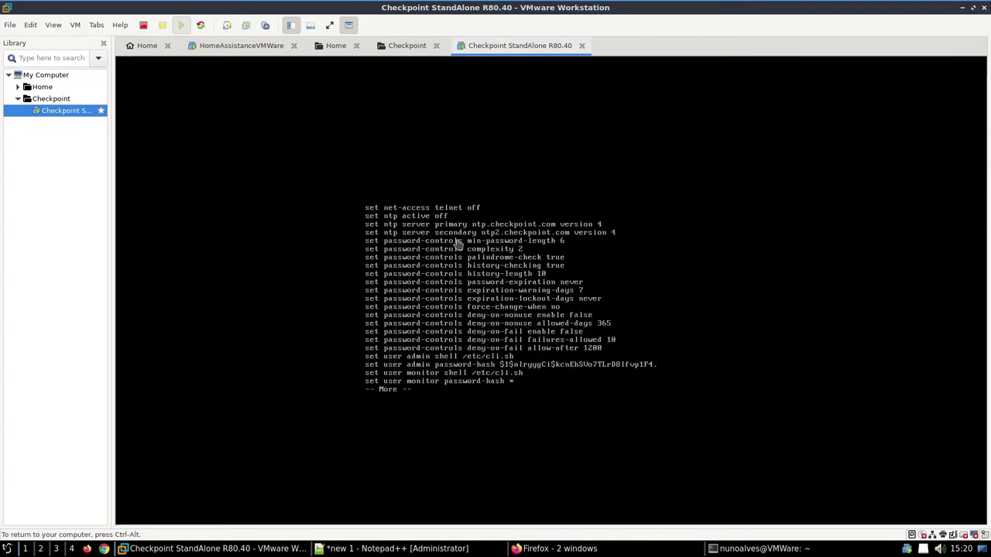
pyautogui.press('space')
pyautogui.press('space')
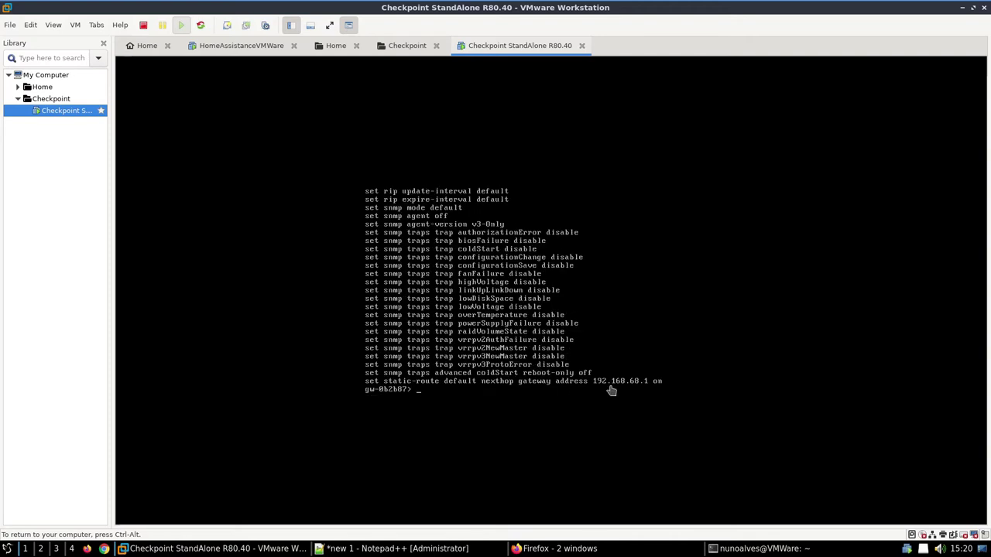
pyautogui.hotkey('shift', 'pageup')
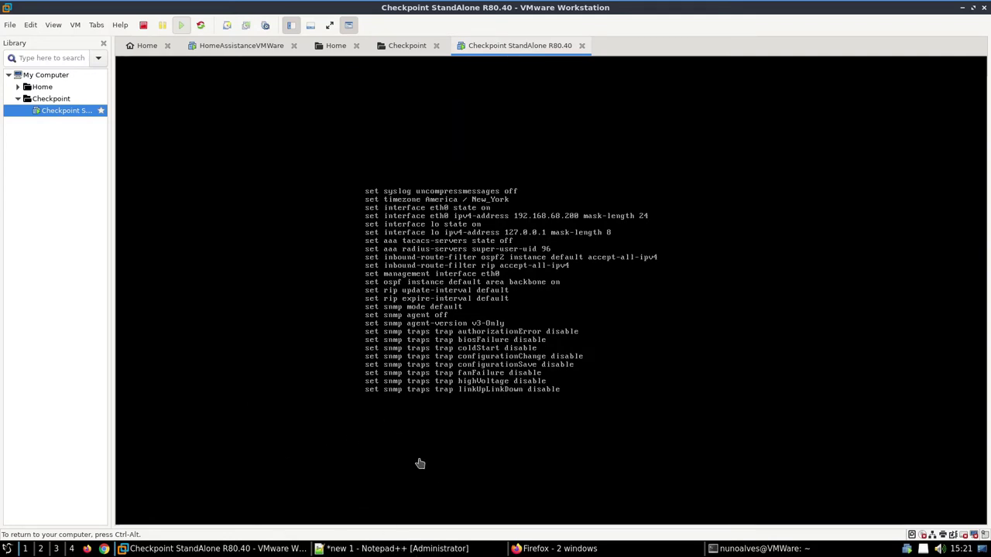
# Step: Add line 18: 'Após a primeira instalação é necessário correr o wizard via https'
pyautogui.click(343, 546)
pyautogui.press('Return')
pyautogui.write('A')
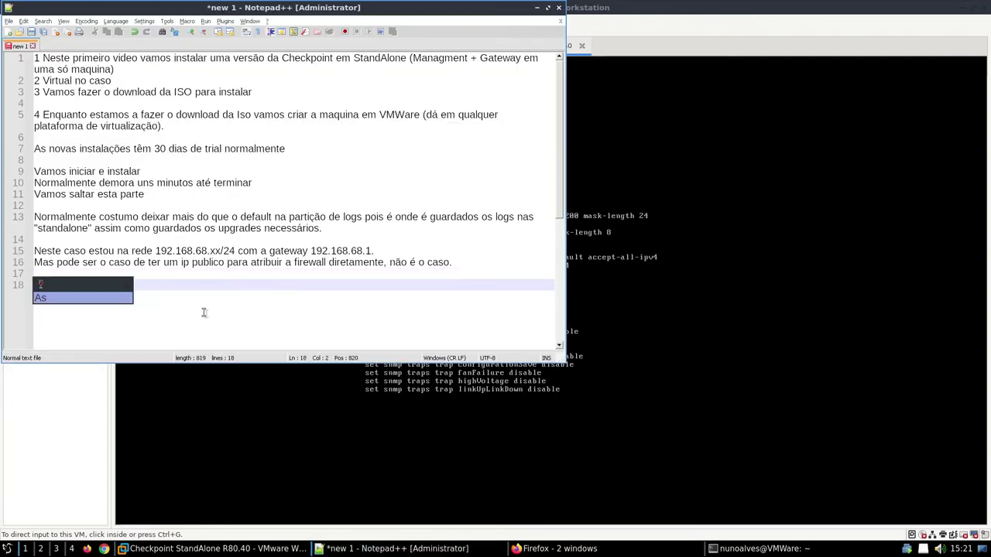
pyautogui.write('oós a prim')
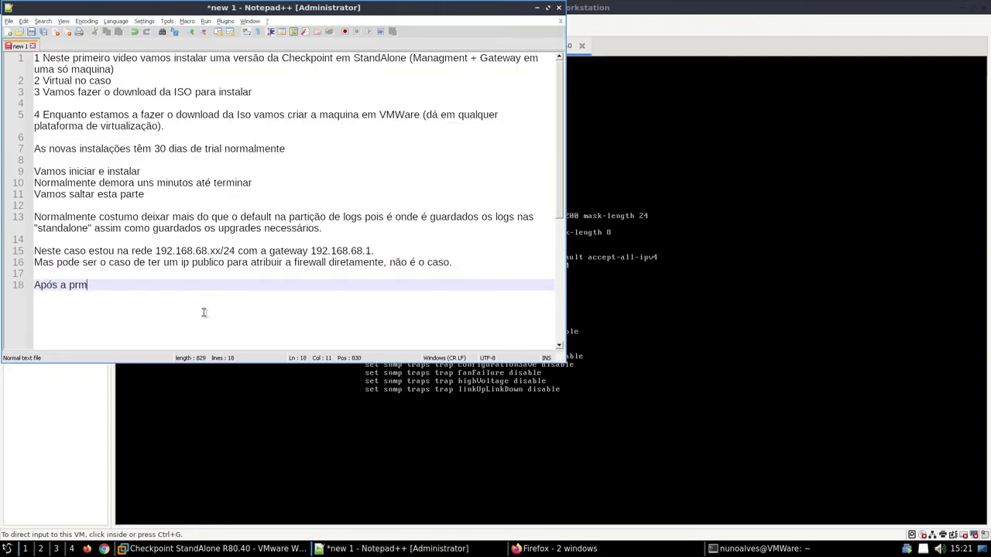
pyautogui.write('eira instalação é n')
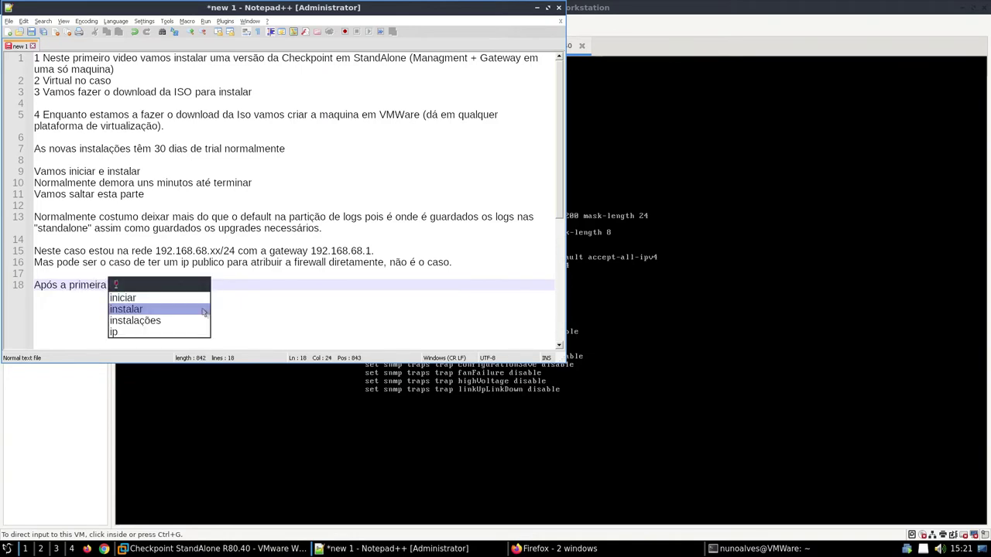
pyautogui.doubleClick(203, 317)
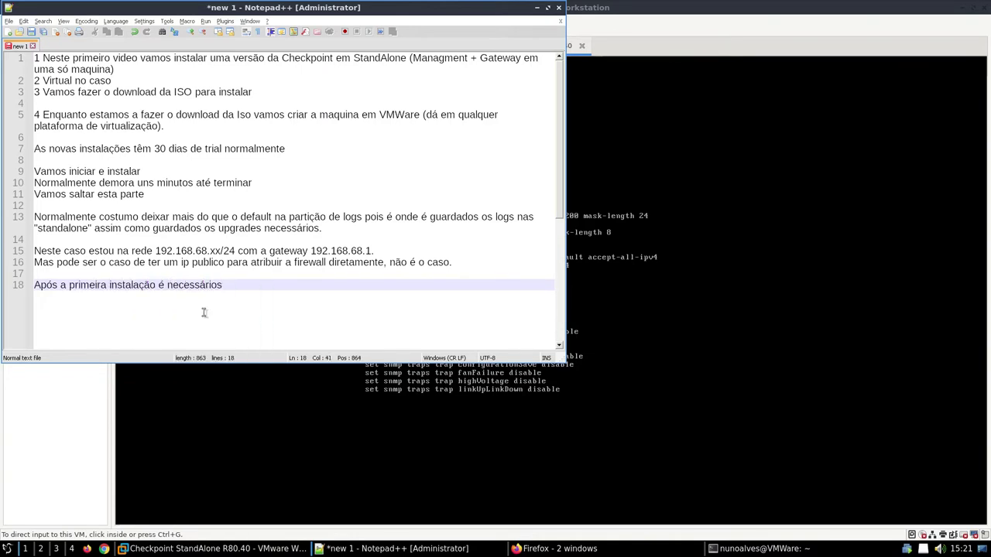
pyautogui.write('correr o wizard via https')
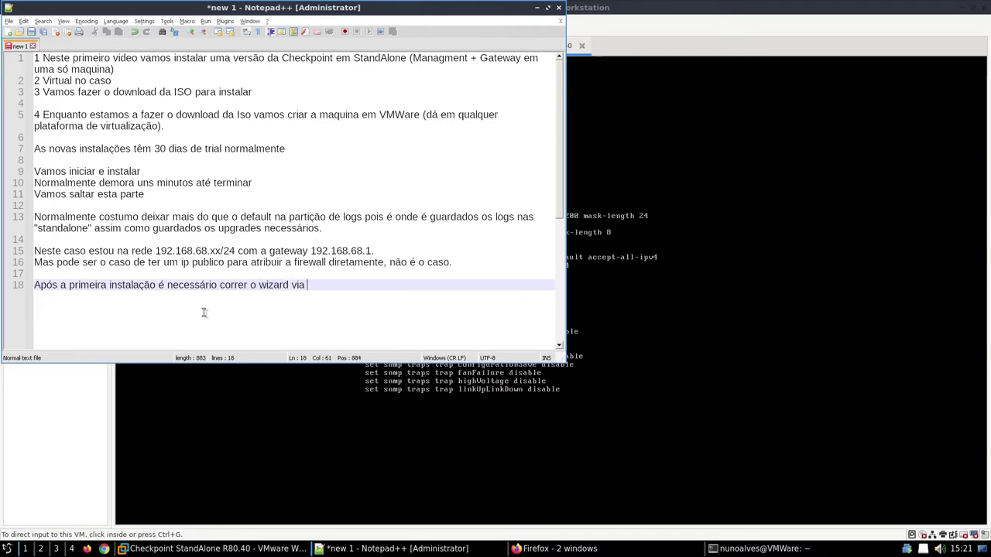
pyautogui.press('Return')
pyautogui.press('Return')
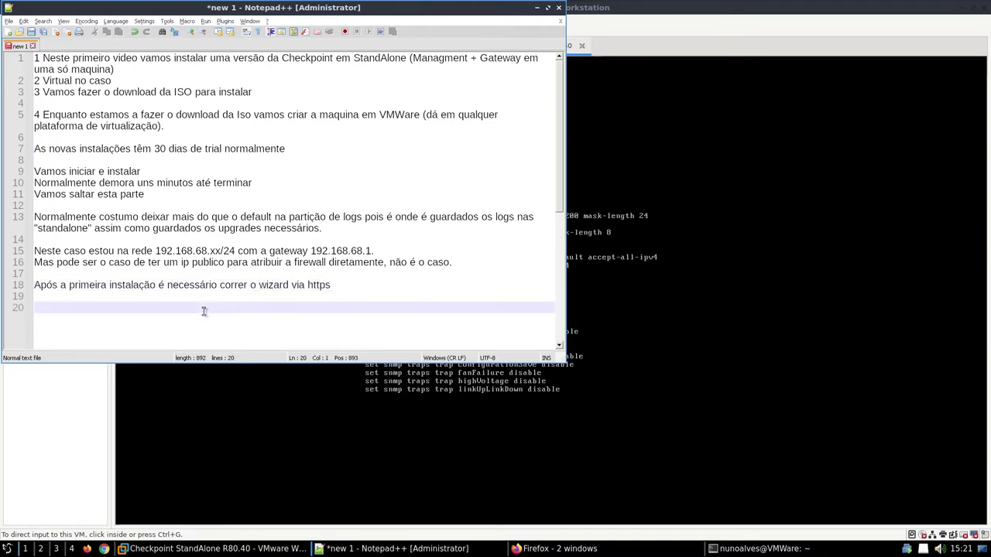
pyautogui.click(554, 548)
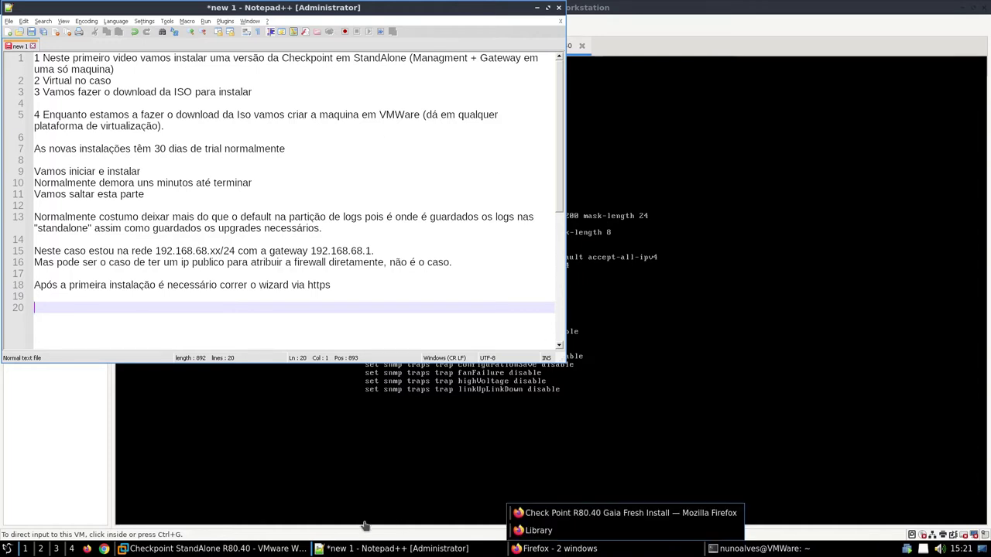
pyautogui.click(759, 548)
# Step: Ping 192.168.68.200, stop after two replies, and copy the IP address
pyautogui.write('ping 19')
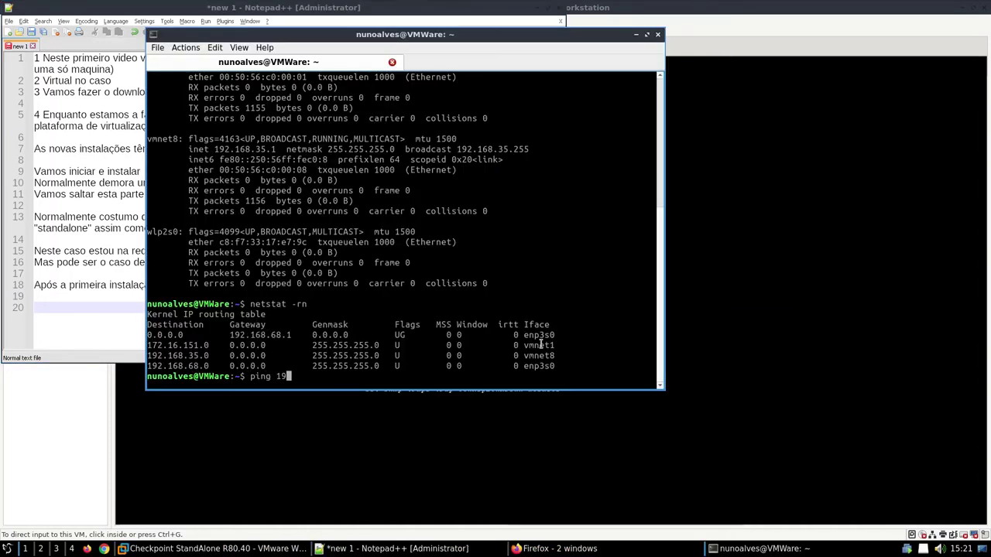
pyautogui.write('2.168.68.200')
pyautogui.press('Return')
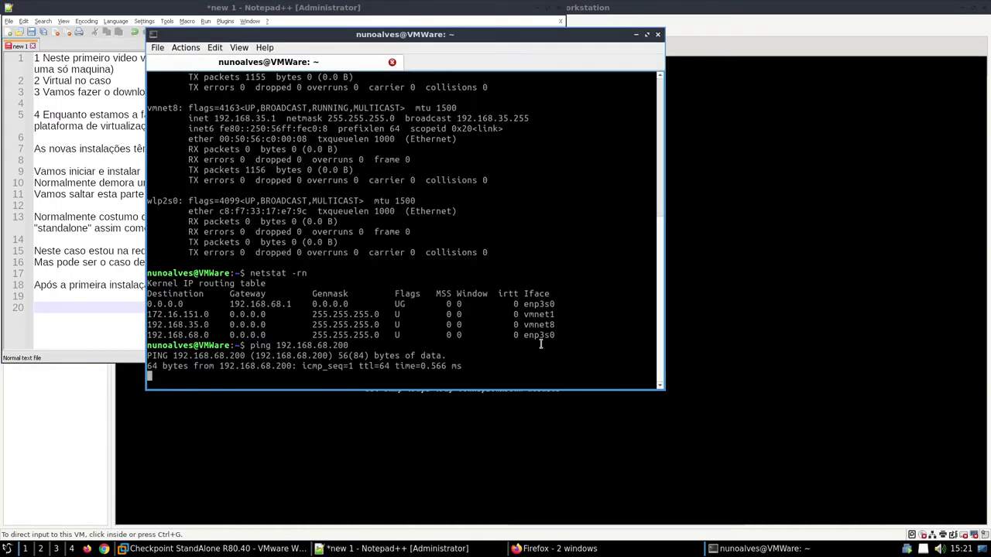
pyautogui.hotkey('ctrl', 'c')
pyautogui.doubleClick(341, 294)
pyautogui.rightClick(341, 294)
pyautogui.click(370, 303)
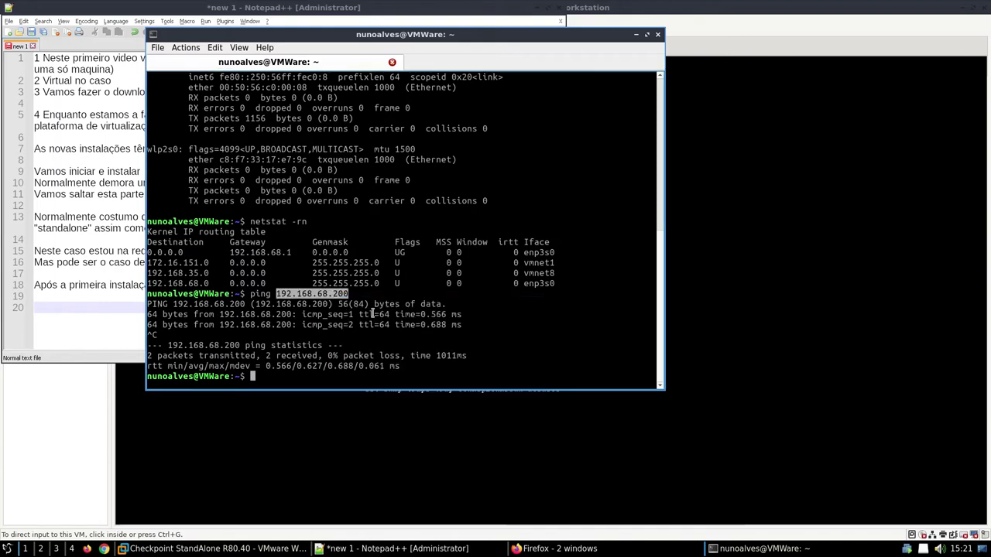
# Step: Bring the main Firefox window forward, closing the Downloads library window
pyautogui.click(554, 548)
pyautogui.click(542, 528)
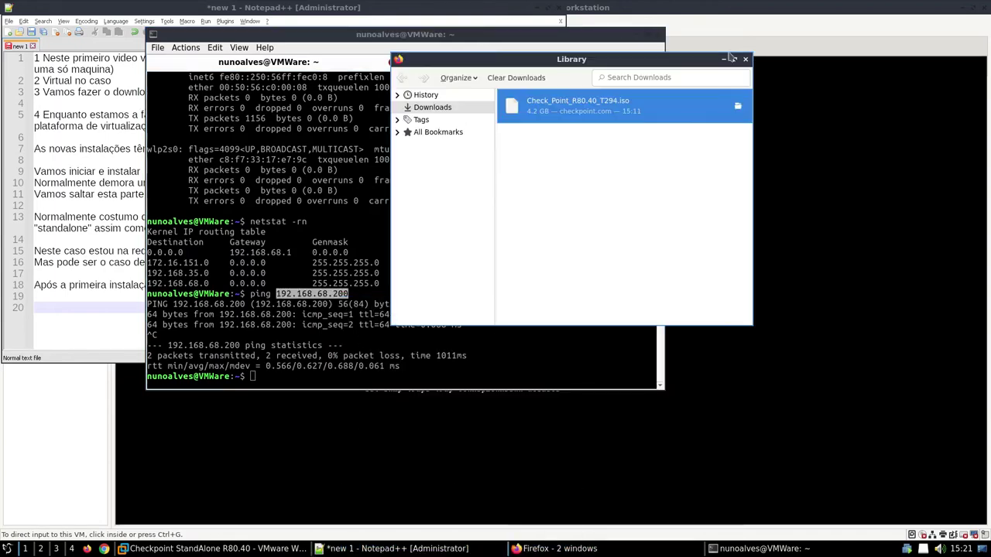
pyautogui.click(745, 58)
pyautogui.click(554, 548)
# Step: Open the Gaia portal at the copied IP, accept the certificate, and log in as admin
pyautogui.click(242, 25)
pyautogui.hotkey('ctrl', 'v')
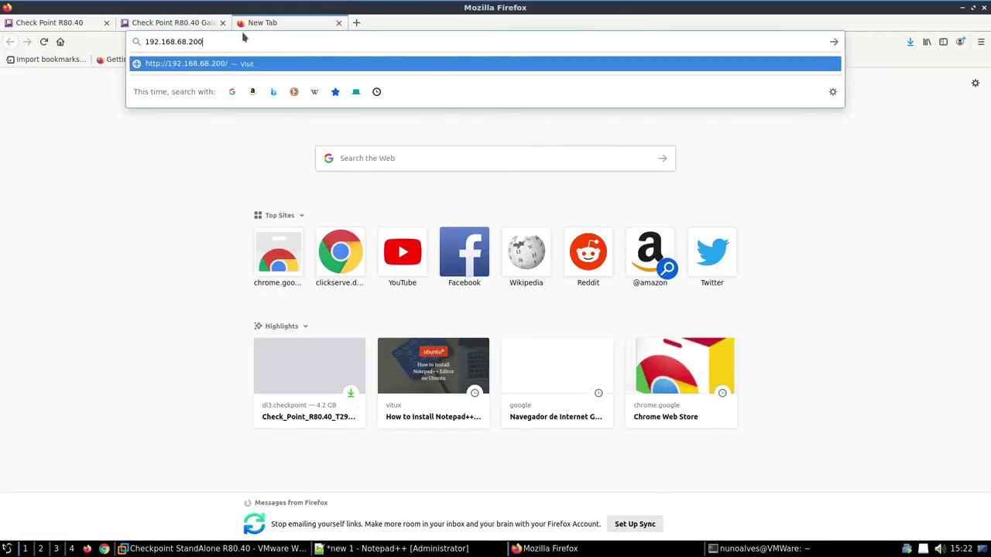
pyautogui.press('Return')
pyautogui.click(682, 358)
pyautogui.click(623, 494)
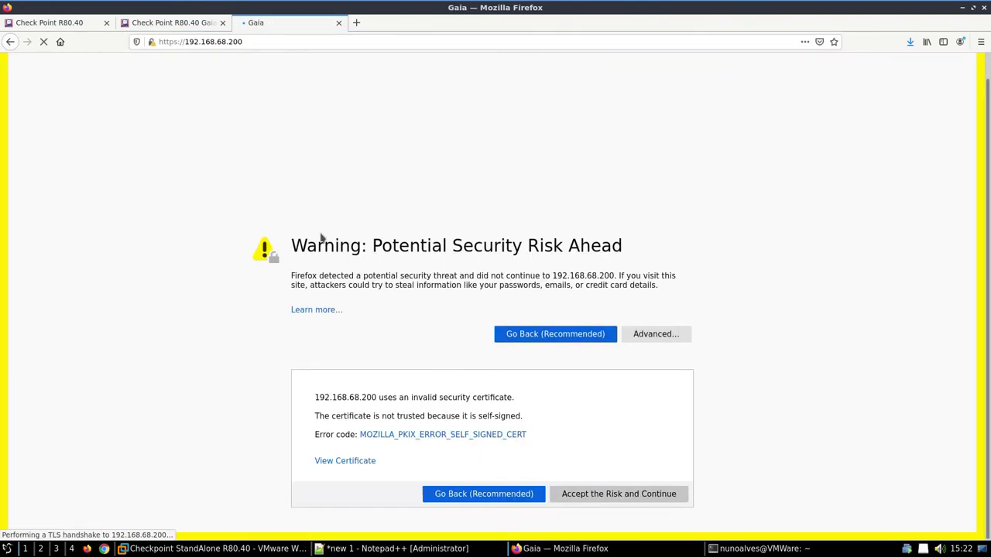
pyautogui.click(549, 287)
pyautogui.write('admin')
pyautogui.press('Tab')
pyautogui.write('•••')
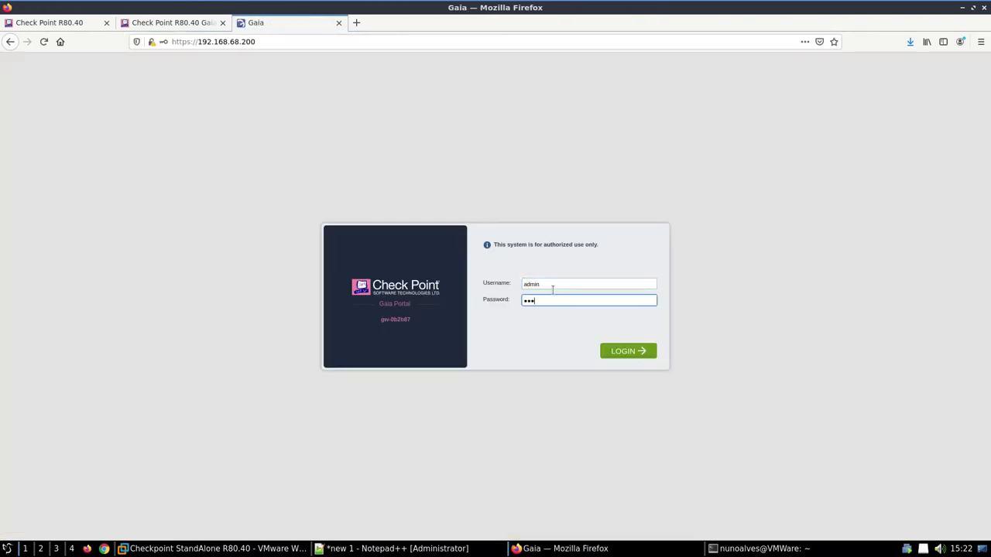
pyautogui.write('•••••')
pyautogui.press('Return')
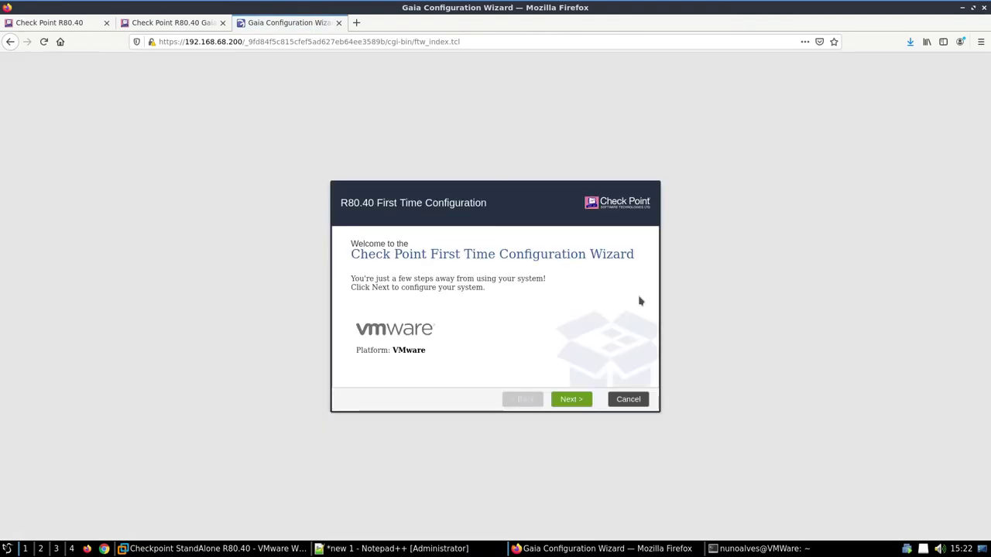
# Step: Pass the welcome and management connection pages and enter DNS servers 1.1.1.1, 8.8.8.8, 8.8.4.4
pyautogui.click(580, 401)
pyautogui.click(580, 401)
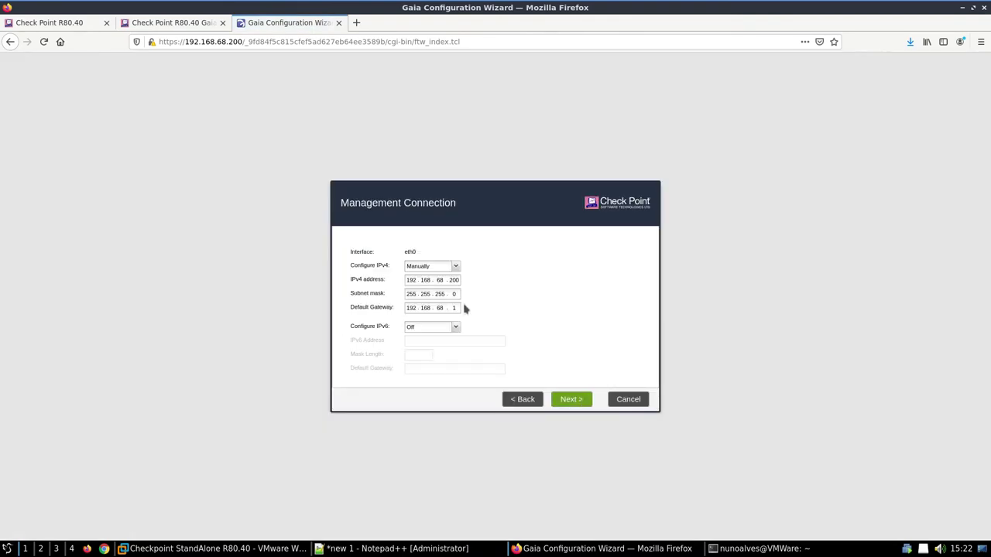
pyautogui.click(571, 403)
pyautogui.click(571, 400)
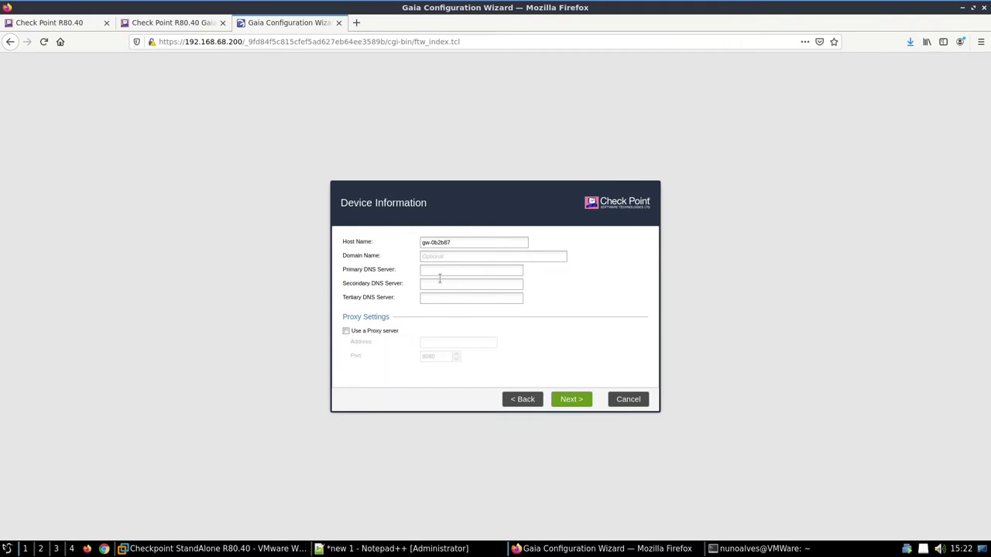
pyautogui.write('1.1.1.1')
pyautogui.write('8.8.8.')
pyautogui.write('8.8.4.4')
# Step: Rename the host to CheckpointR80.40_Test
pyautogui.tripleClick(462, 243)
pyautogui.write('CheckpointR80.40')
pyautogui.press('BackSpace')
pyautogui.write('_Testes')
pyautogui.click(572, 399)
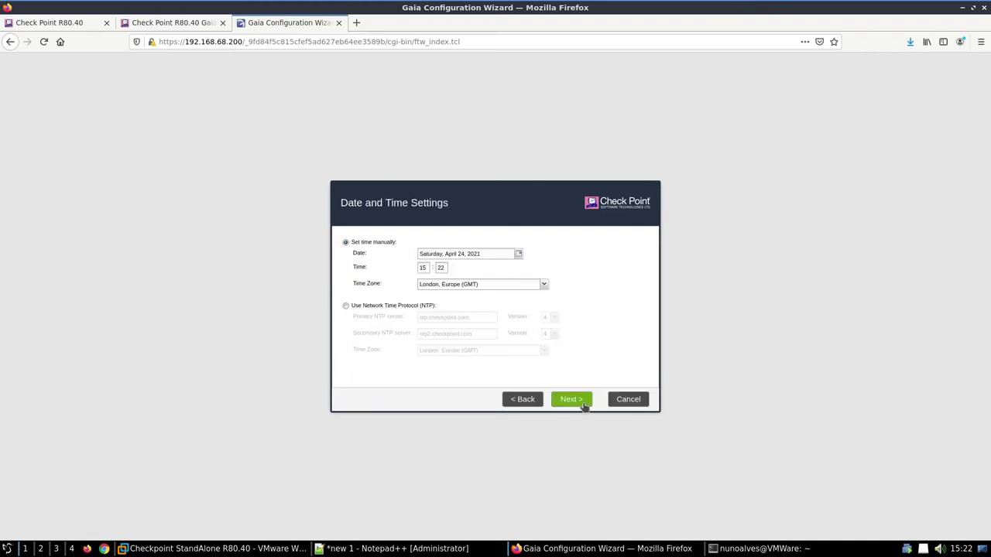
# Step: Set the time zone to Lisbon, Europe (GMT) and keep the gateway/management install type
pyautogui.click(533, 288)
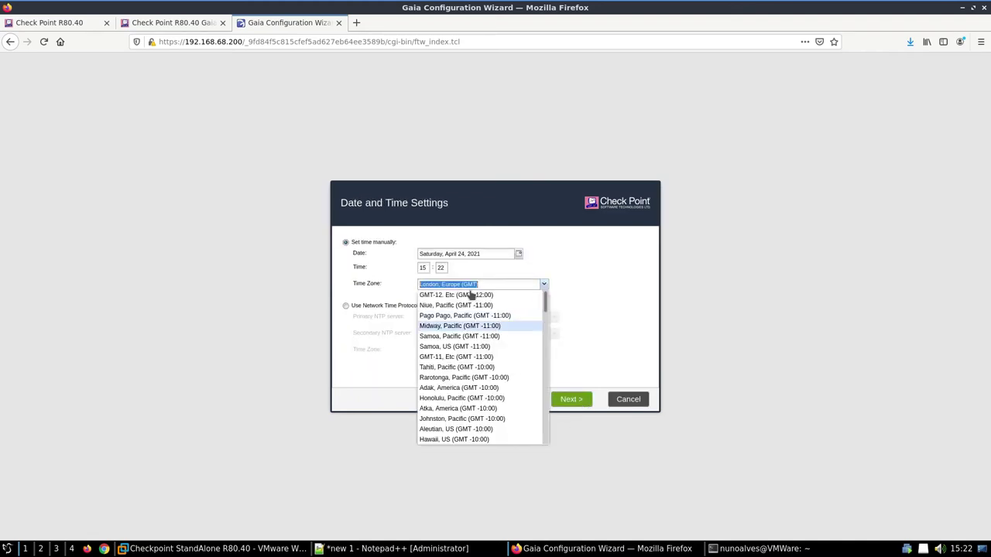
pyautogui.write('Lisbo')
pyautogui.click(489, 297)
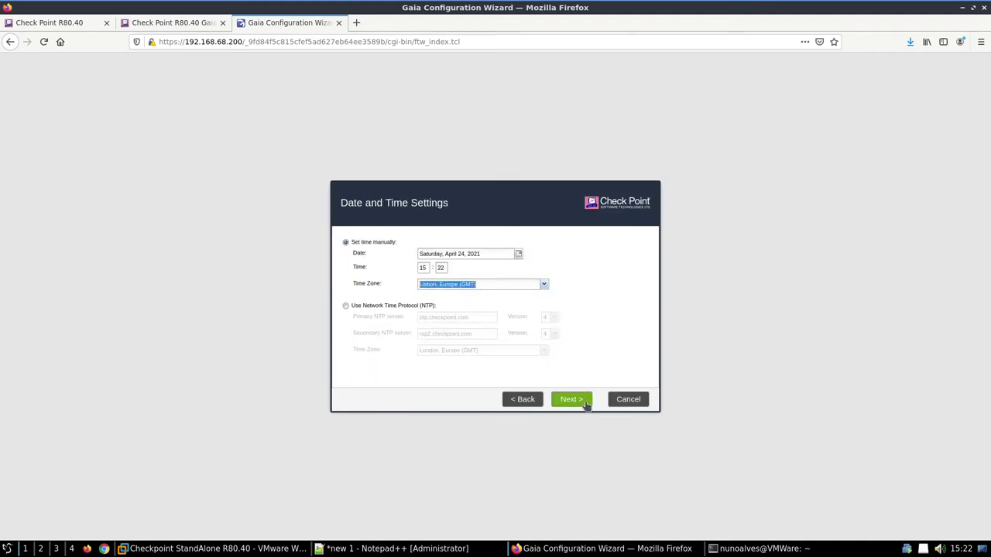
pyautogui.click(585, 404)
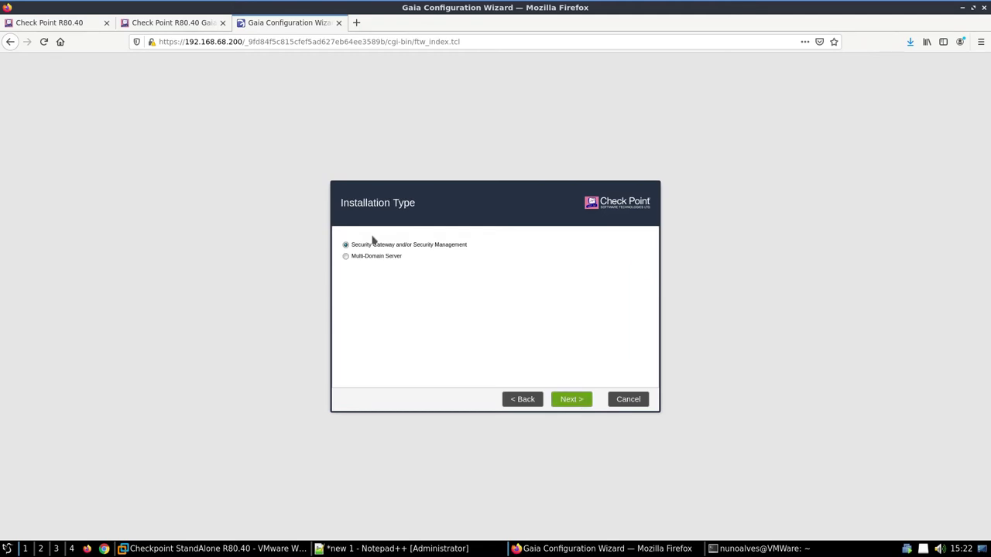
pyautogui.click(571, 400)
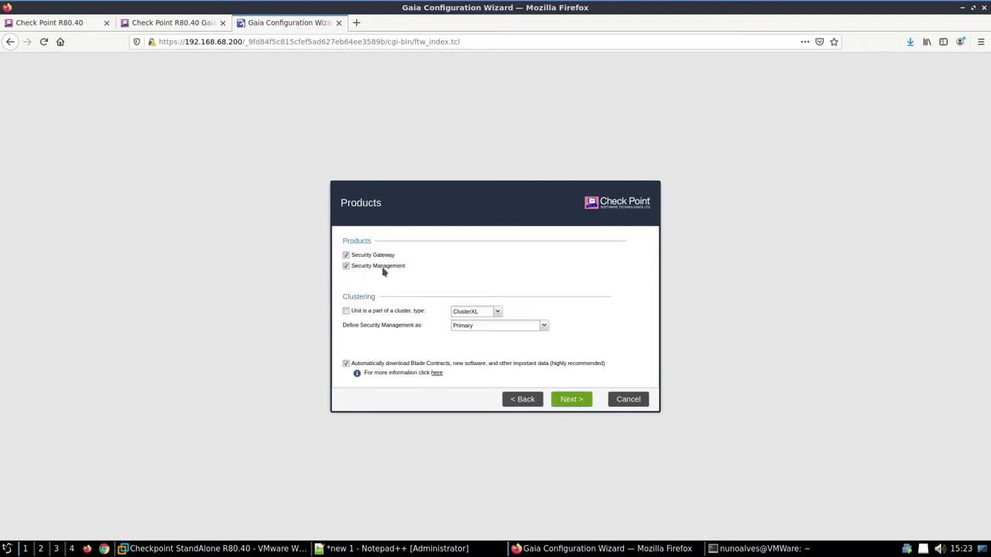
# Step: Note that a standalone needs both Security Gateway and Security Management selected
pyautogui.click(475, 553)
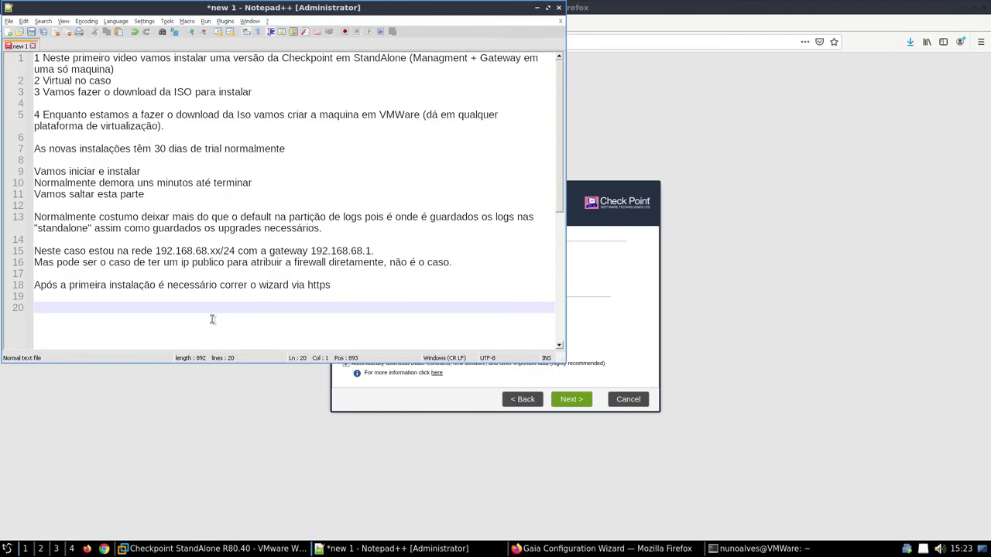
pyautogui.write('Neste caso como pretendemos uma s')
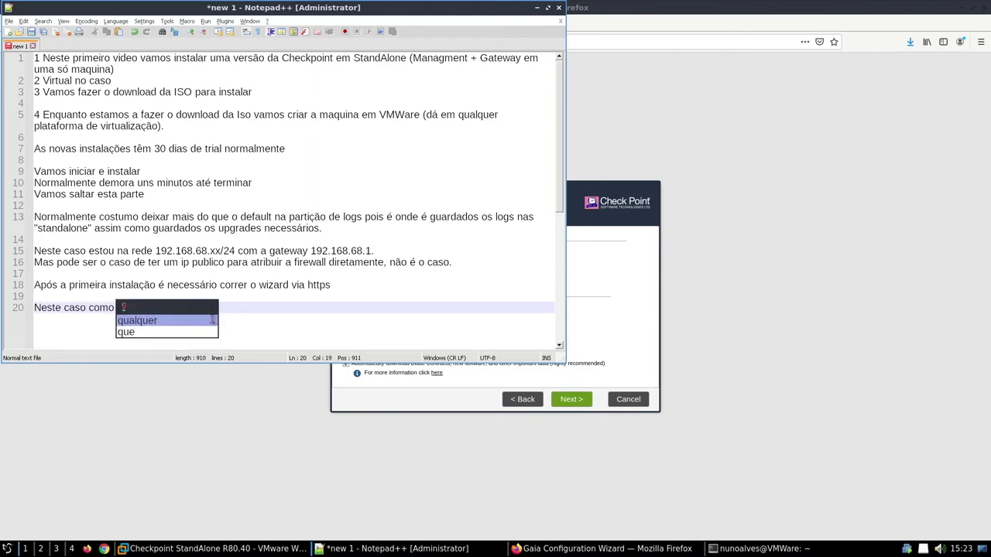
pyautogui.write('tandalone necessitad')
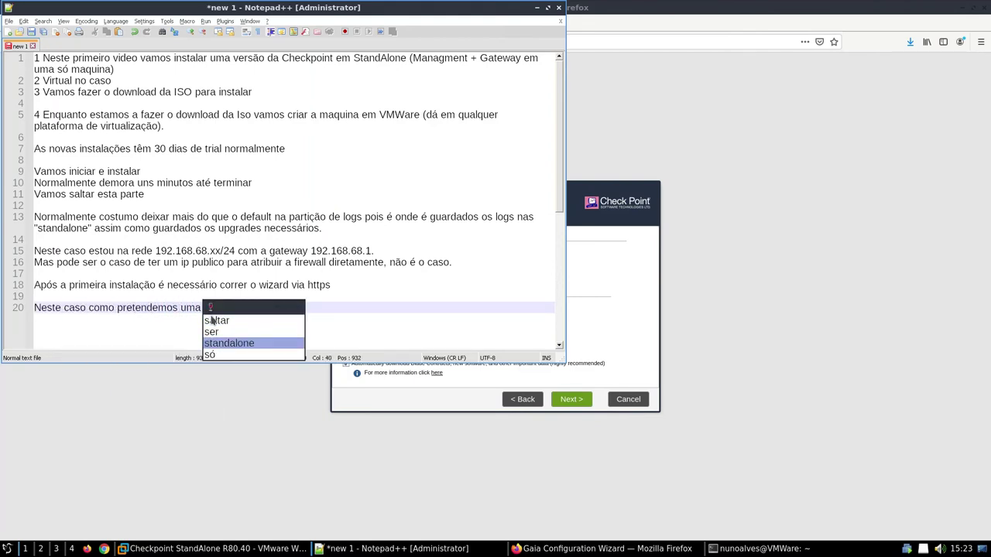
pyautogui.press('BackSpace')
pyautogui.write('mos de')
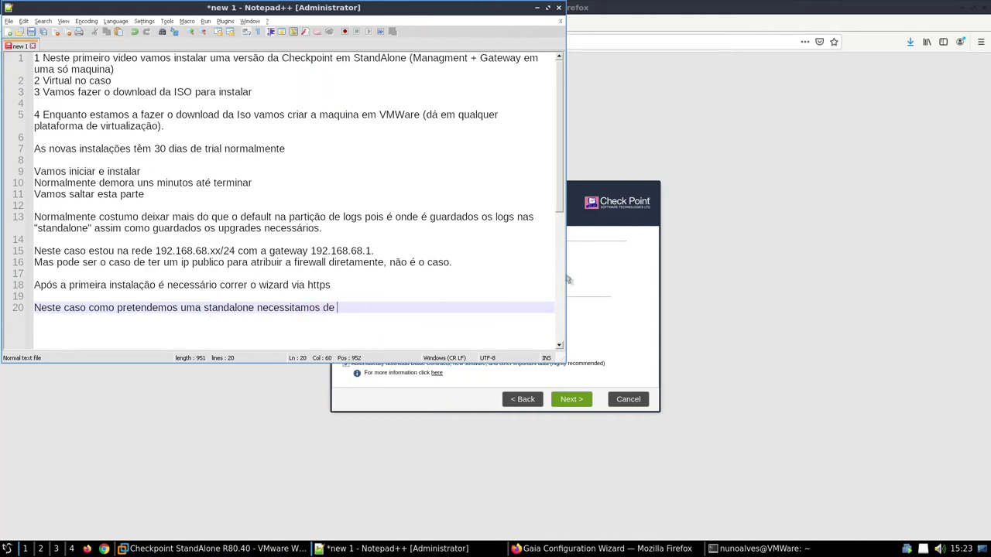
pyautogui.moveTo(566, 280); pyautogui.dragTo(408, 271)
pyautogui.moveTo(425, 202); pyautogui.dragTo(554, 195)
pyautogui.click(357, 549)
pyautogui.write('de')
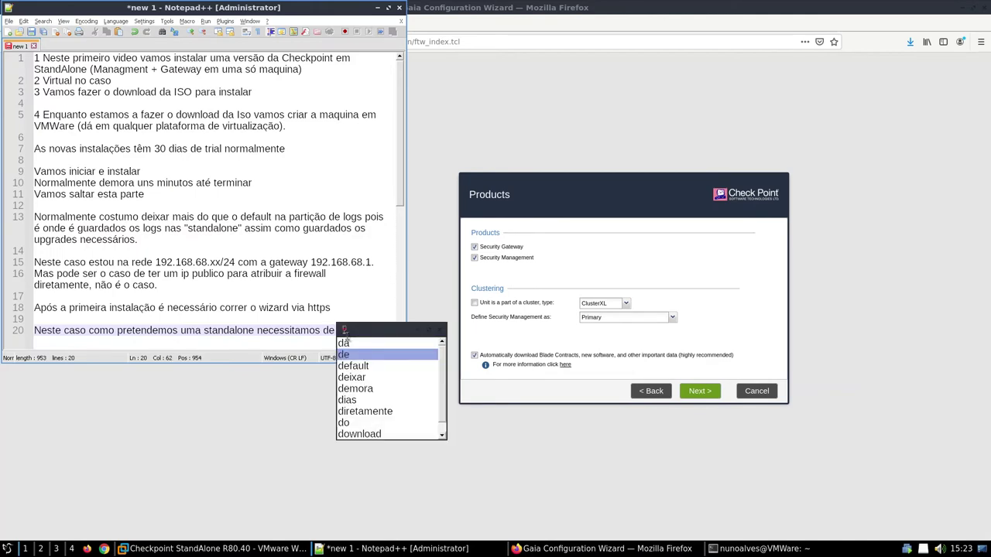
pyautogui.write('ixar as duas opções selecion')
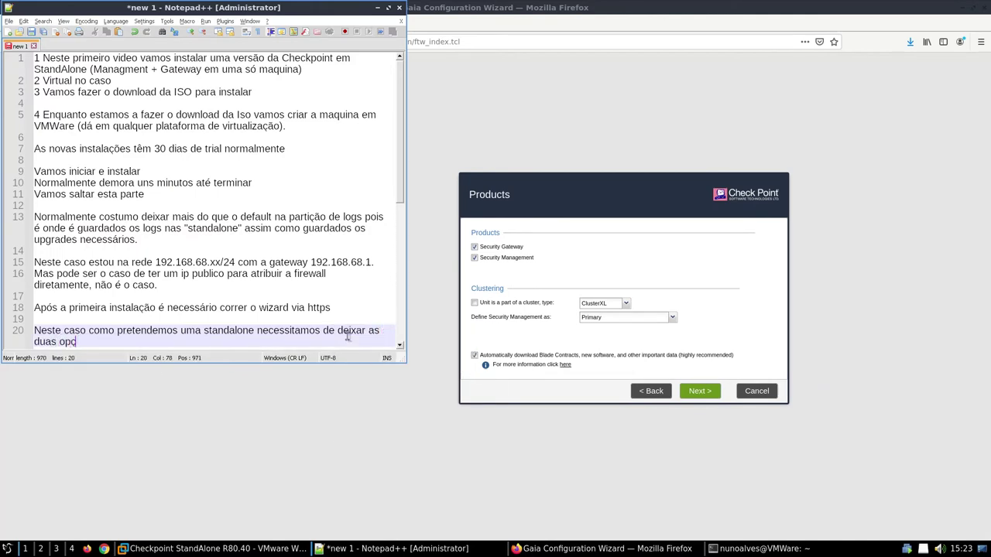
pyautogui.write('adas, security gateway e fi')
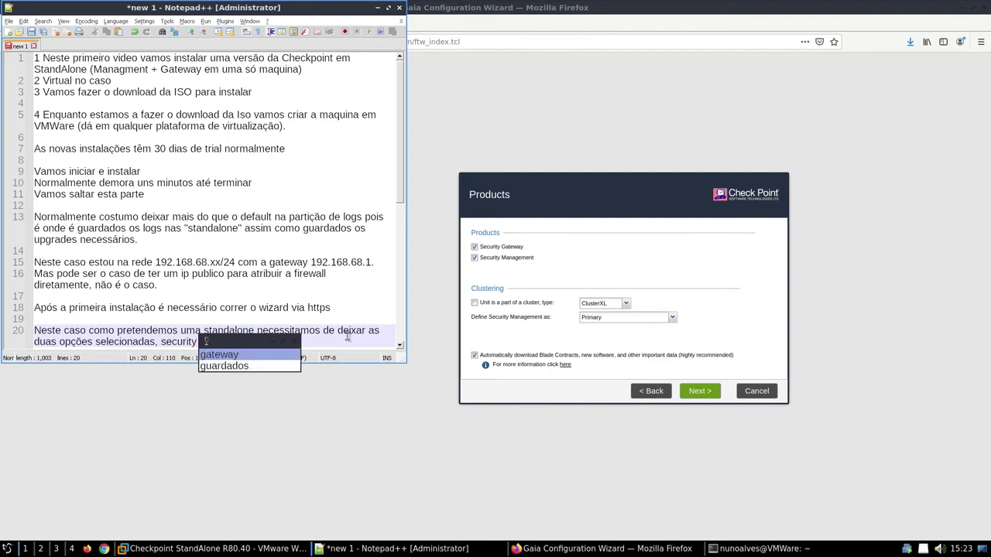
pyautogui.write(') e ')
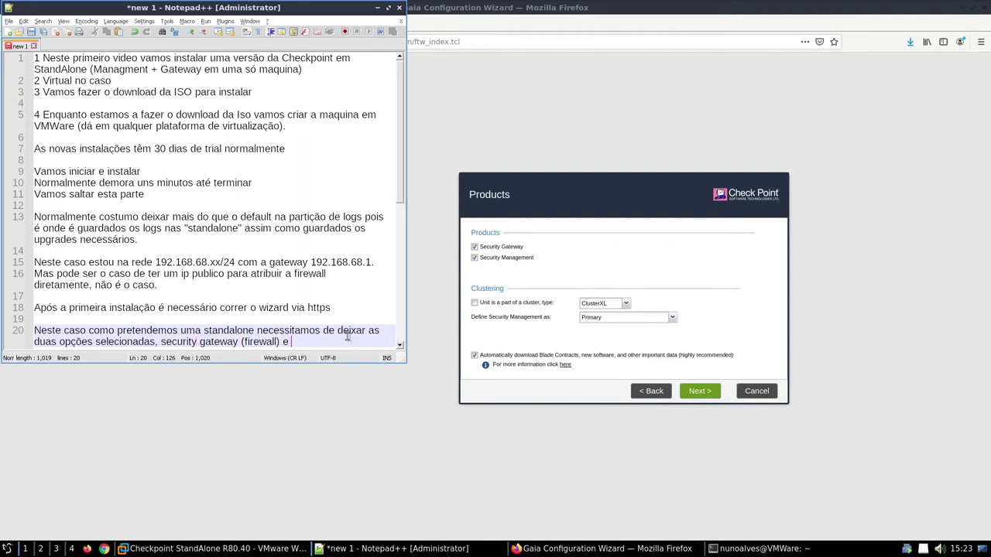
pyautogui.write('Security management')
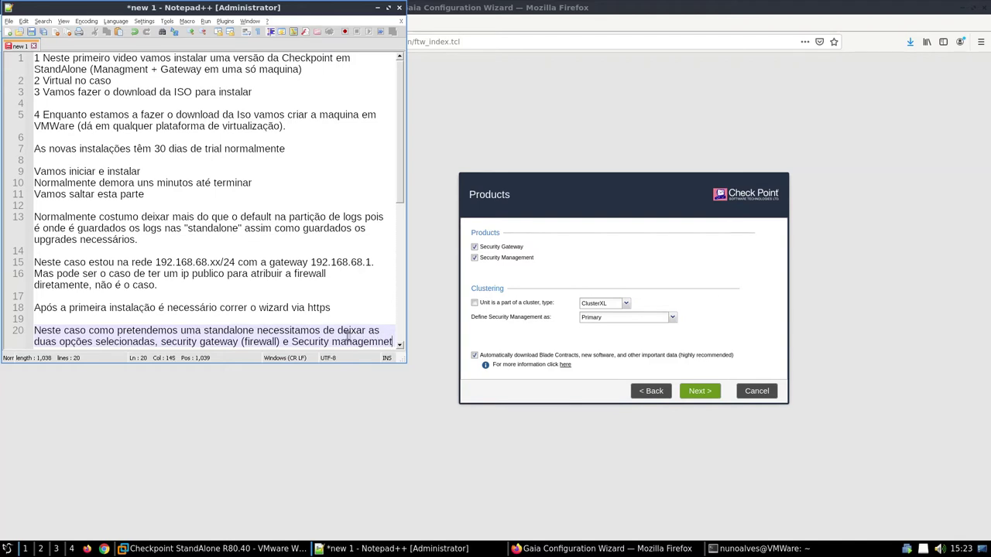
pyautogui.write(' (Gestão')
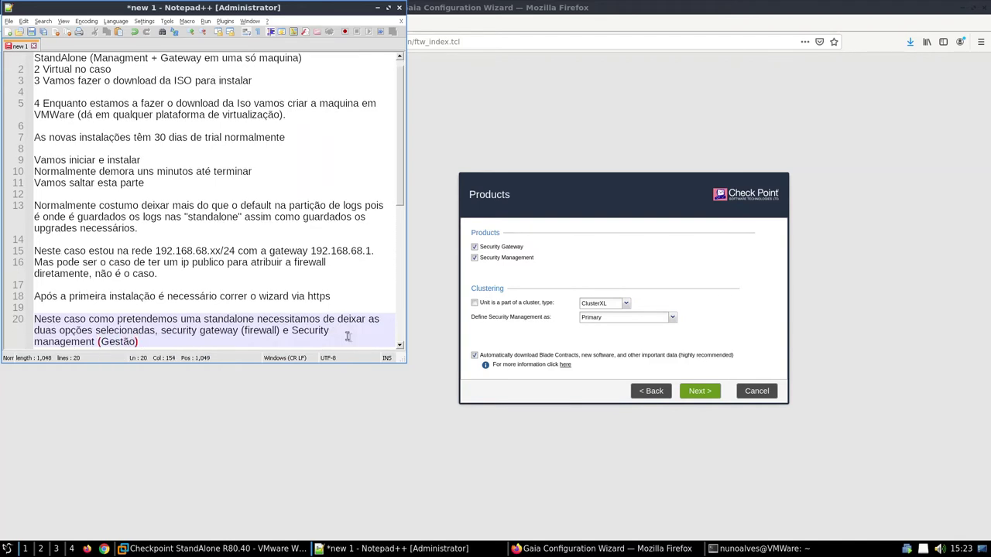
# Step: Accept Products and the admin account page, then note who can access the firewall's GAIA
pyautogui.click(716, 394)
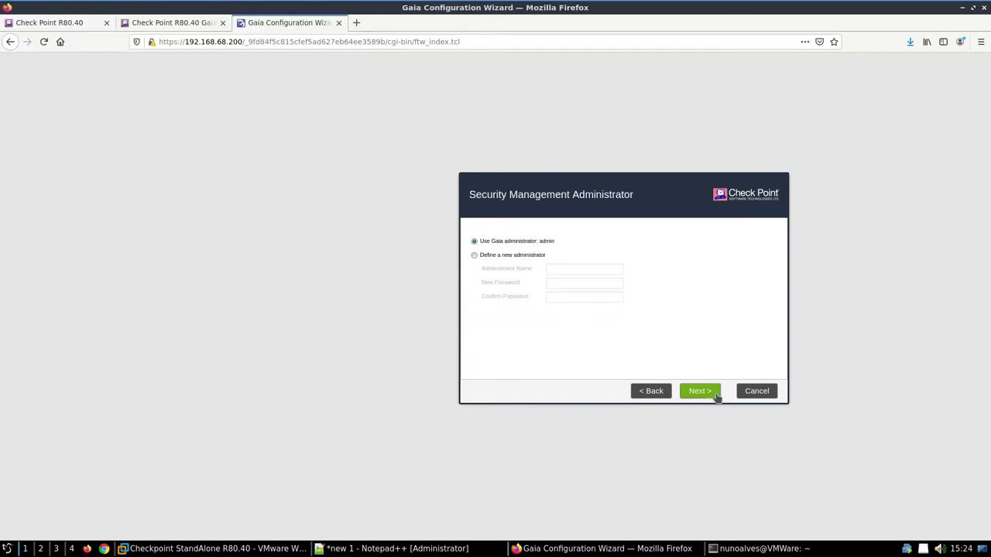
pyautogui.click(700, 392)
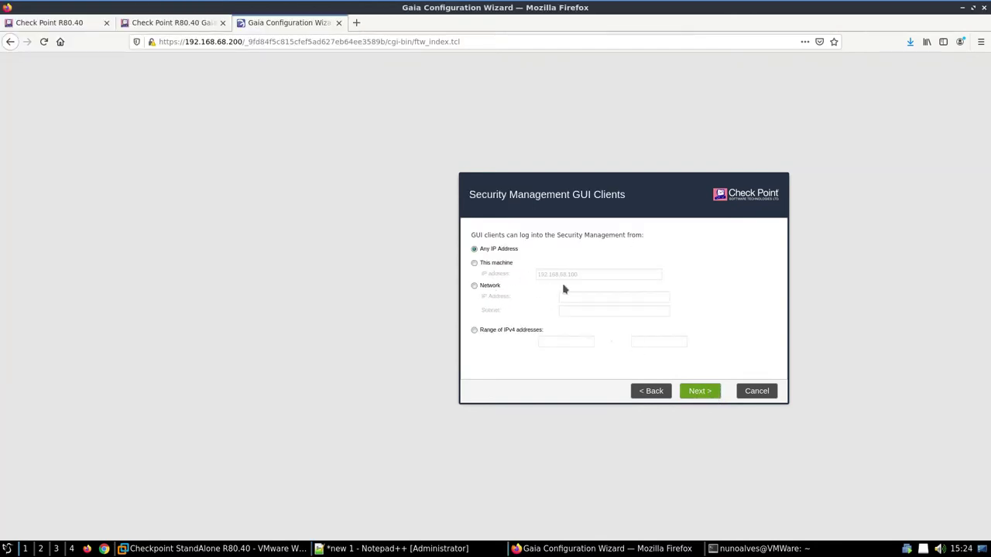
pyautogui.click(481, 551)
pyautogui.press('Return')
pyautogui.write('aqui podem')
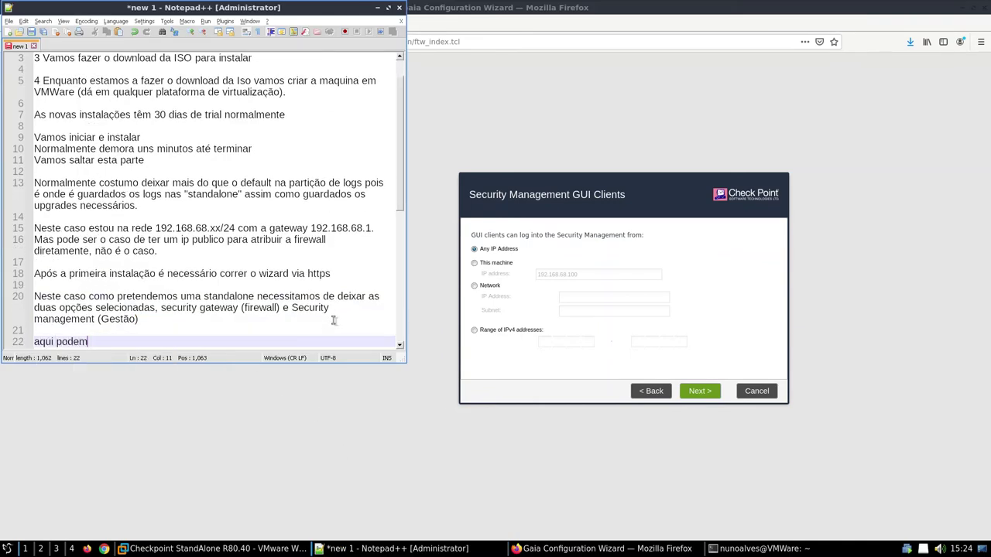
pyautogui.write('os dei')
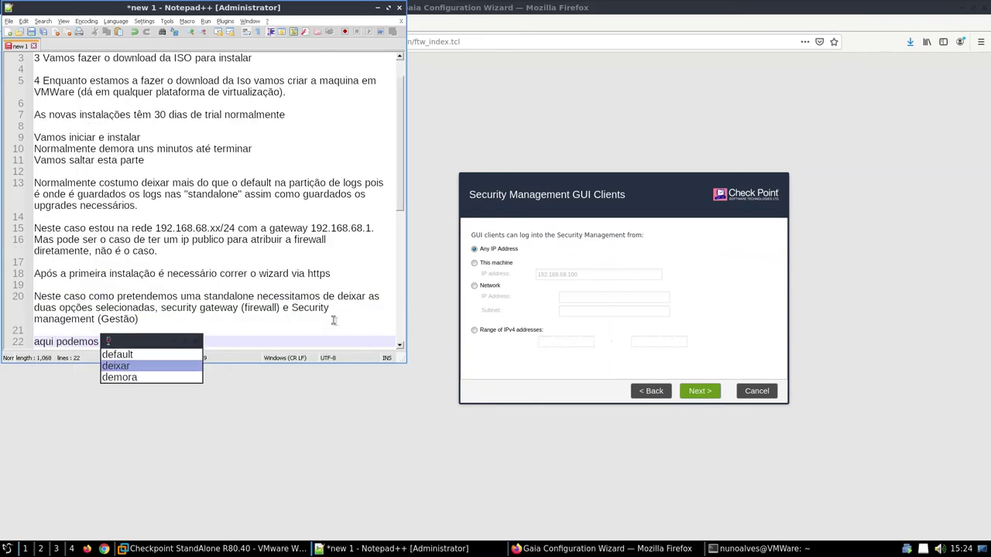
pyautogui.write('xar a indicação d')
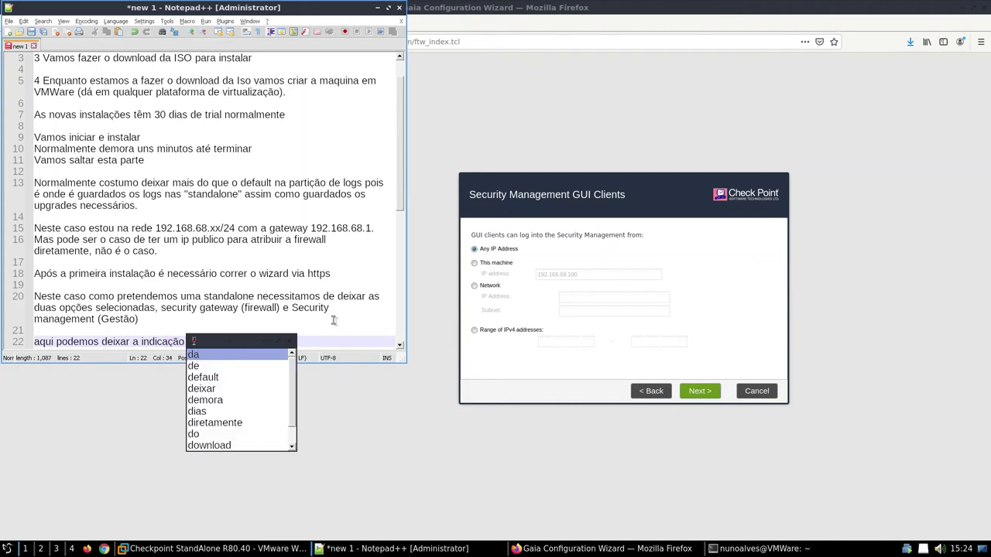
pyautogui.write('e quem pode aceder ao ')
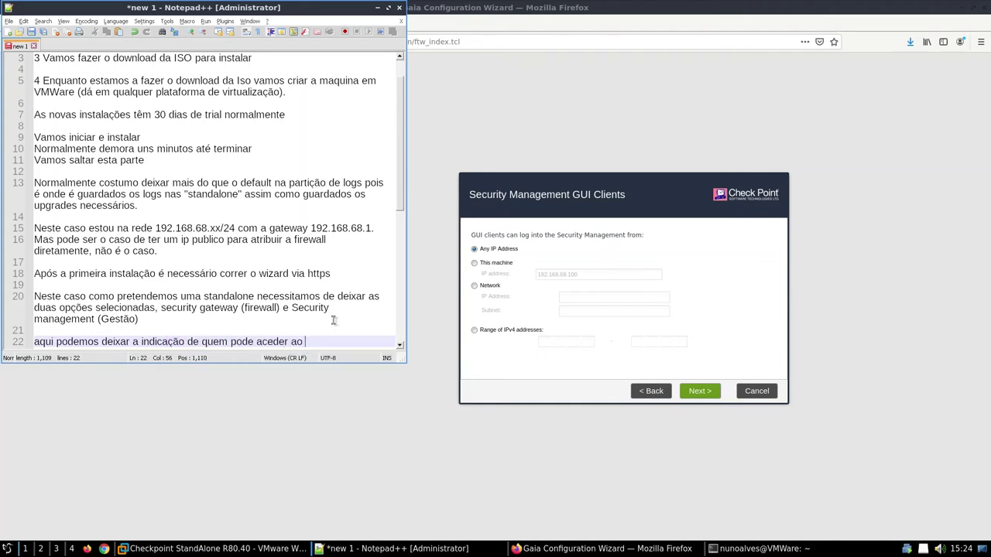
pyautogui.write('GAIA da f')
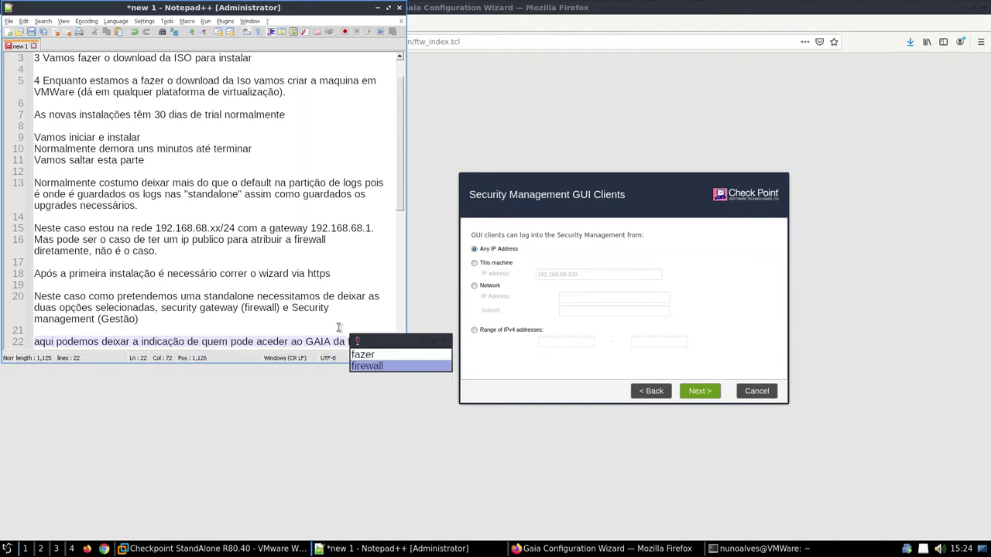
pyautogui.write('irewall.')
# Step: Bring the Gaia wizard window back to the front
pyautogui.click(460, 379)
# Step: Finish the first-time wizard and confirm starting the configuration
pyautogui.click(700, 391)
pyautogui.click(700, 393)
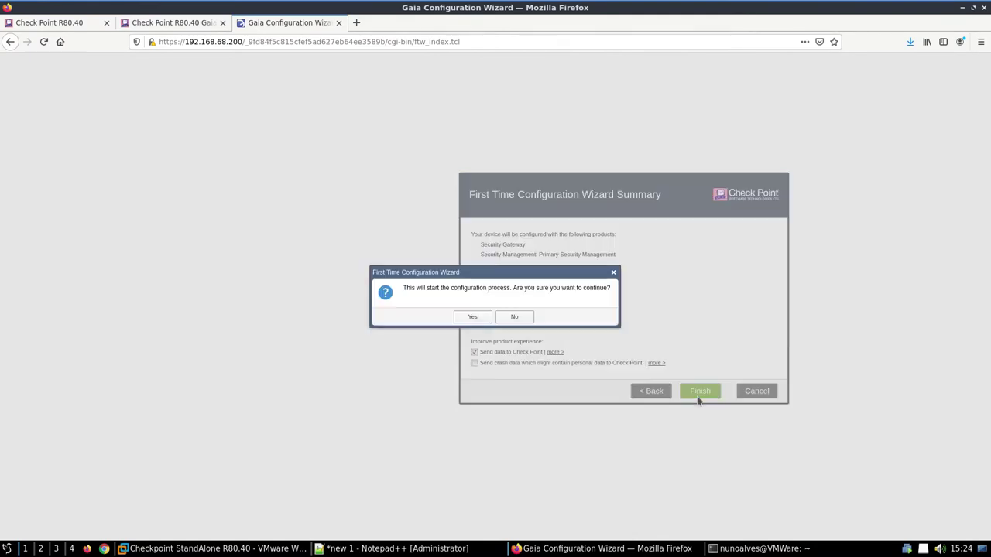
pyautogui.click(474, 318)
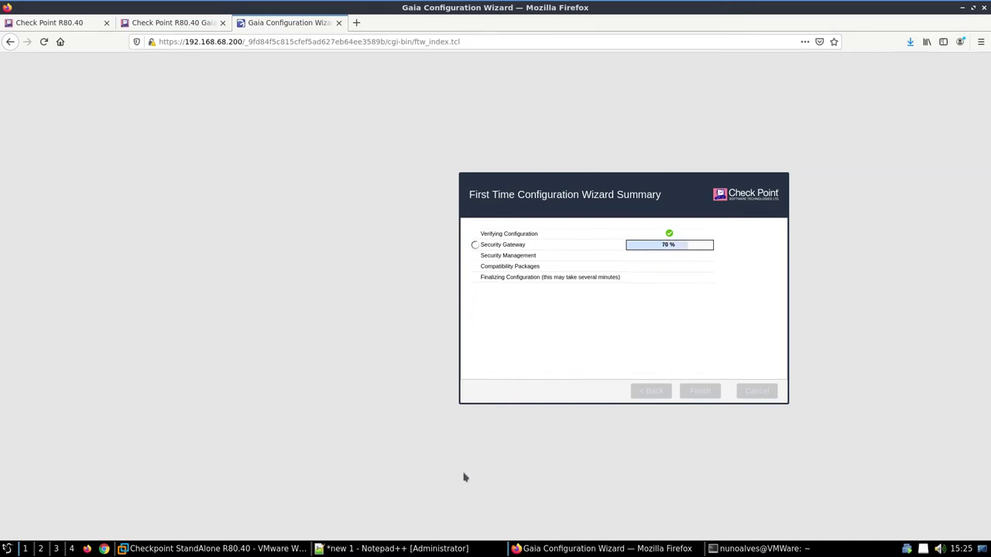
# Step: Add line 24: 'Vou saltar esta parte até instalar tudo'
pyautogui.click(430, 546)
pyautogui.scroll(-1, 323, 334)
pyautogui.write('Vou')
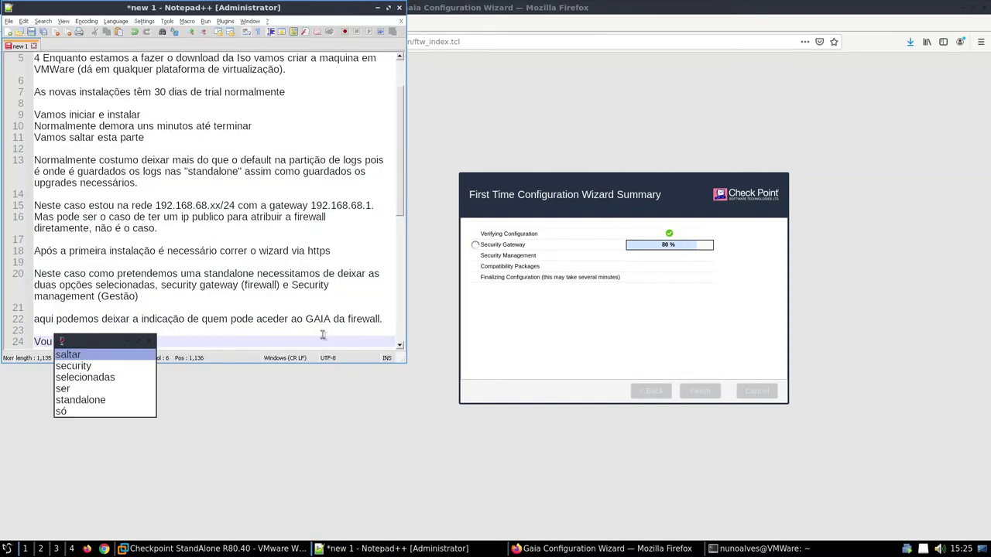
pyautogui.write(' saltar esta')
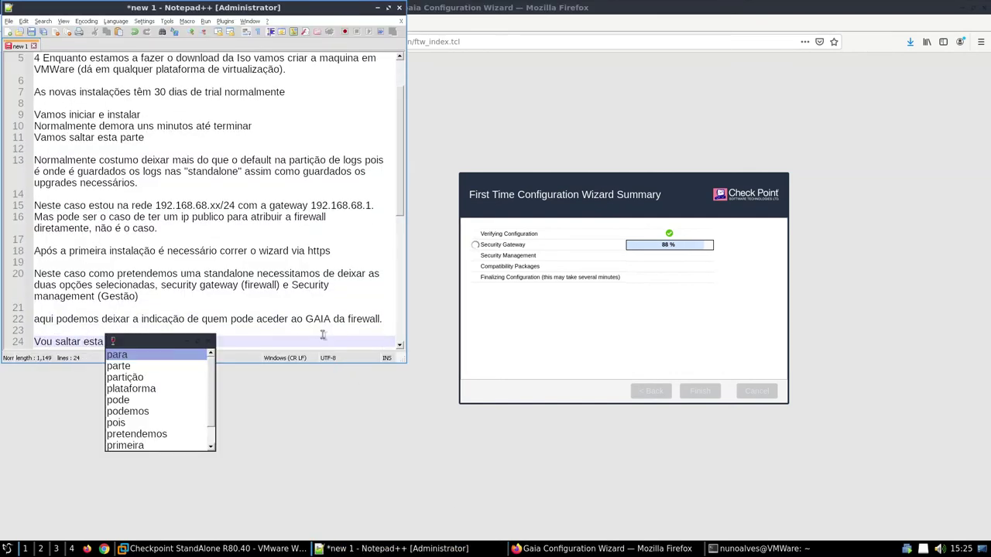
pyautogui.write(' parte até instalar tudo')
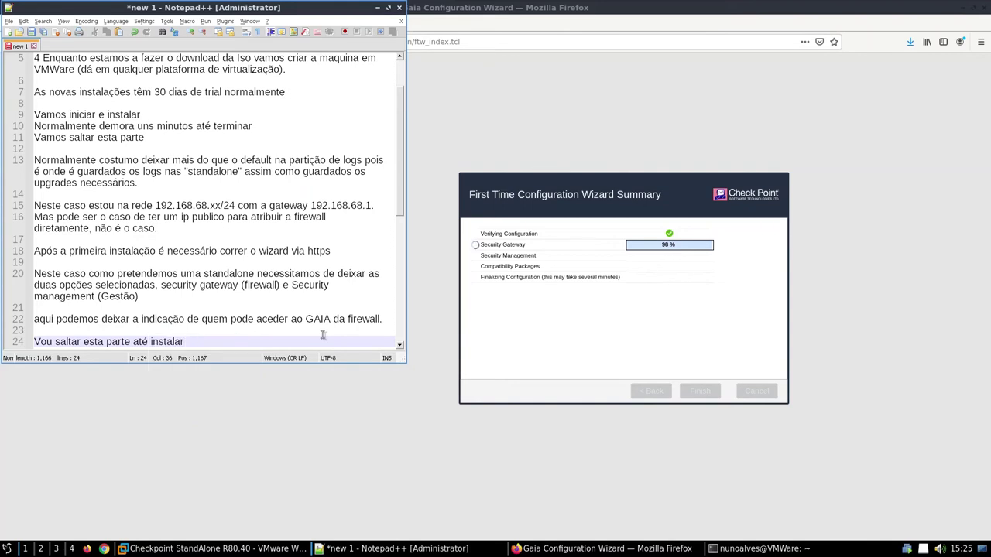
pyautogui.press('Return')
pyautogui.press('Return')
pyautogui.click(508, 314)
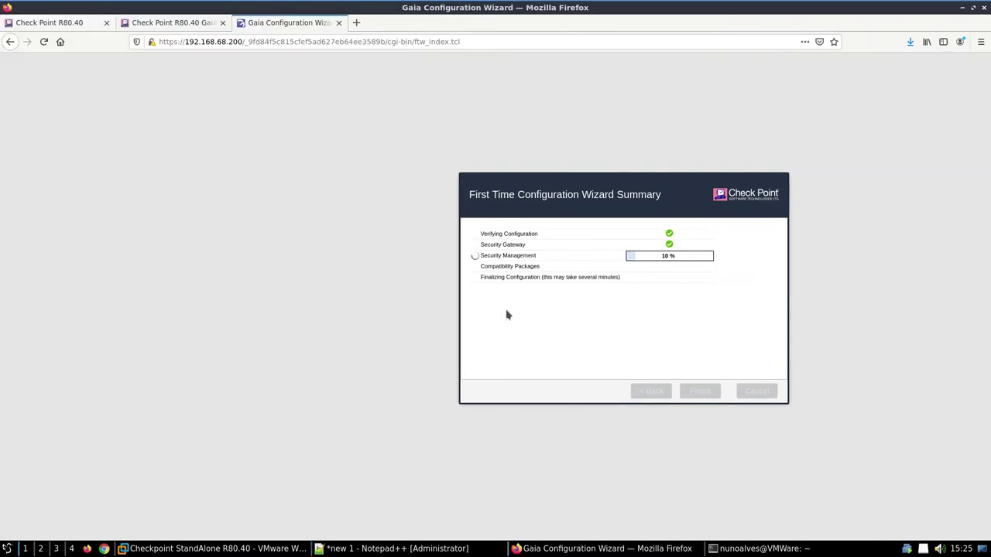
pyautogui.moveTo(639, 186); pyautogui.dragTo(595, 140)
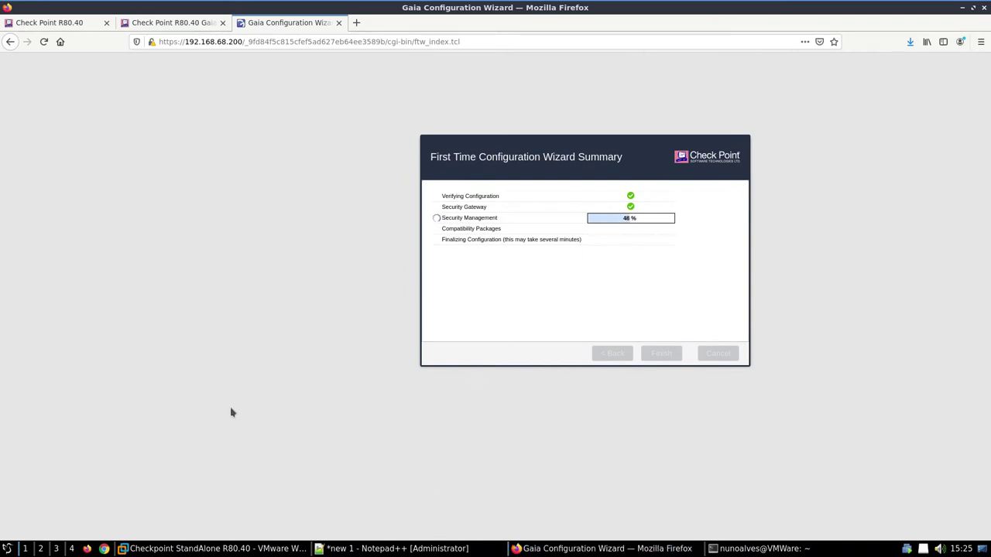
# Step: Save the R80.40 SmartConsole installer, then return to the Gaia Fresh Install tab
pyautogui.click(79, 24)
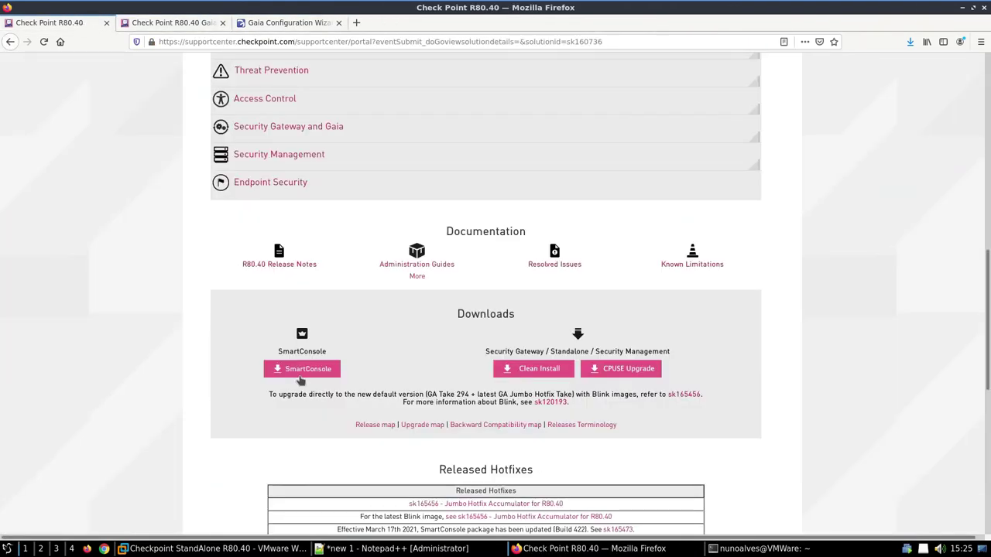
pyautogui.click(304, 377)
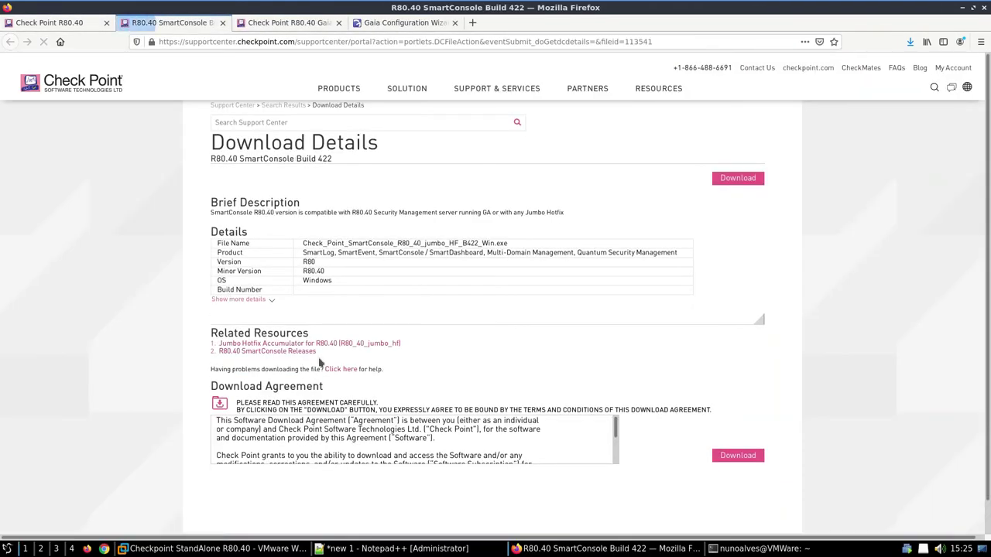
pyautogui.doubleClick(330, 277)
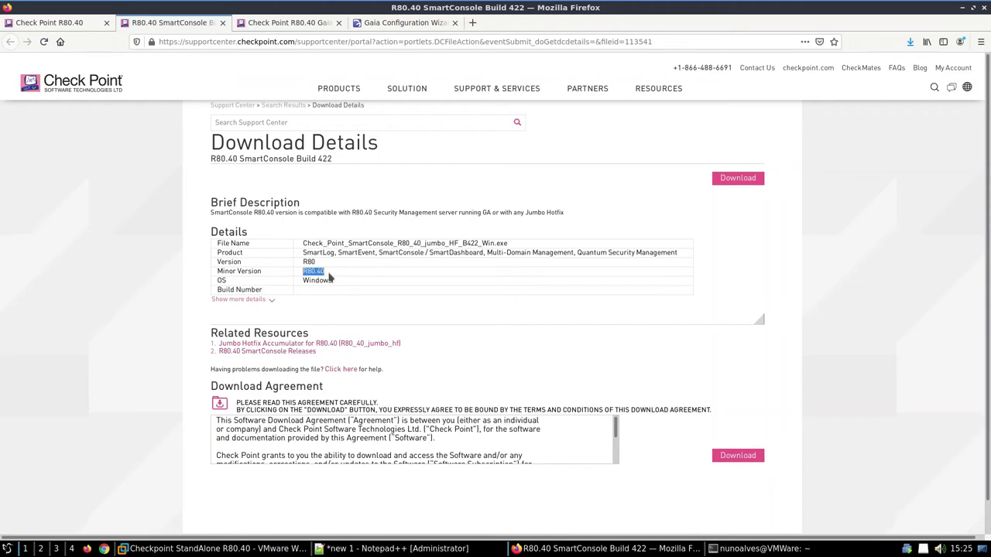
pyautogui.click(730, 184)
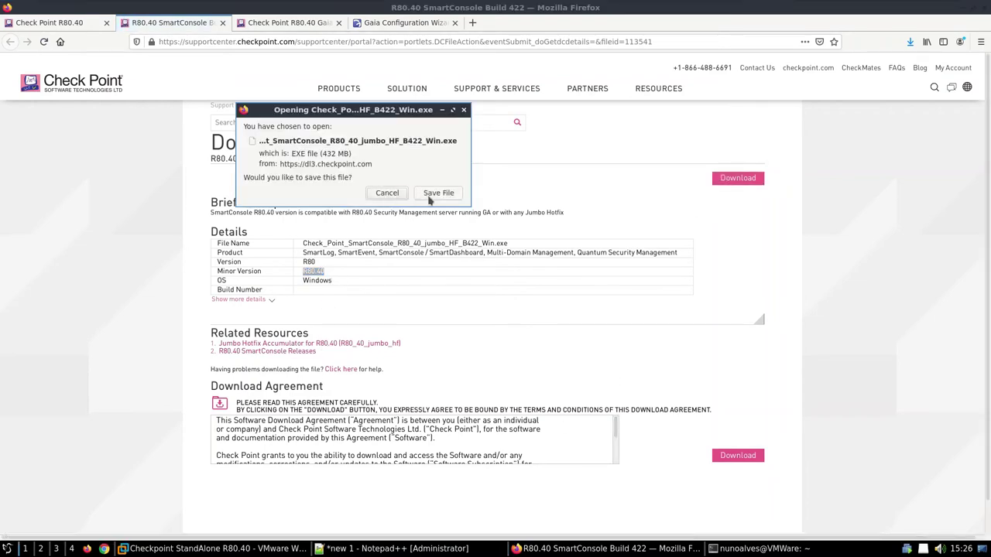
pyautogui.click(435, 193)
pyautogui.click(326, 24)
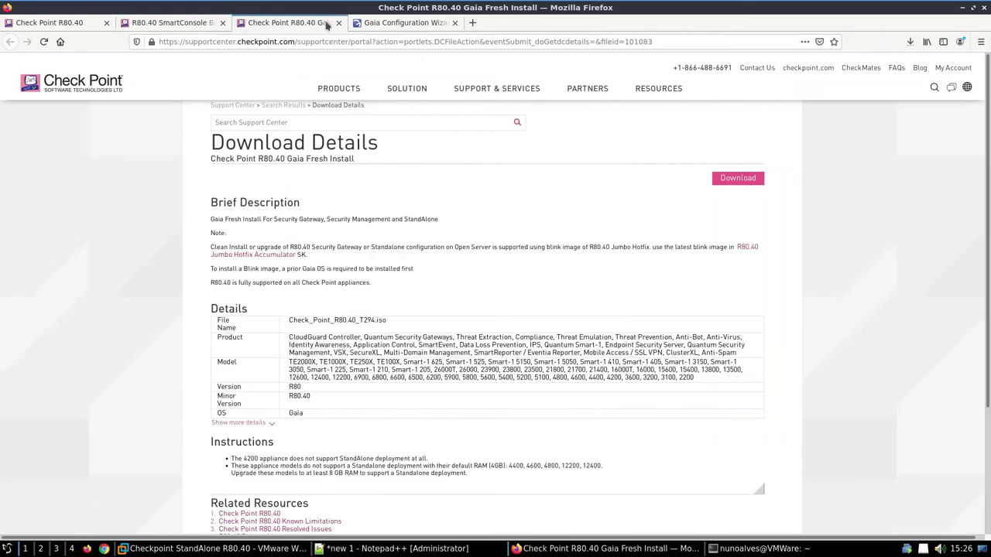
# Step: Let the Gaia first-time configuration wizard complete and accept the system reboot
pyautogui.click(366, 25)
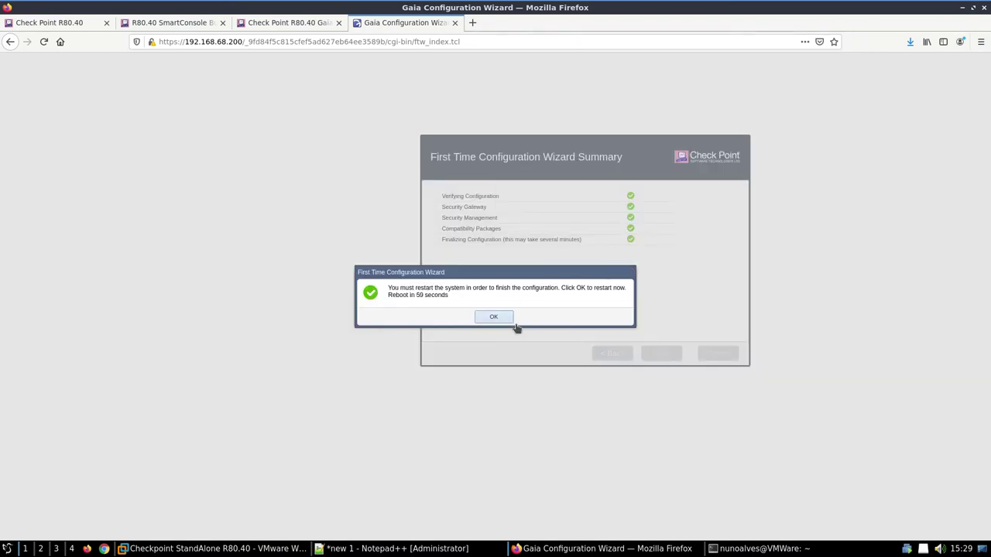
pyautogui.click(511, 316)
pyautogui.tripleClick(514, 308)
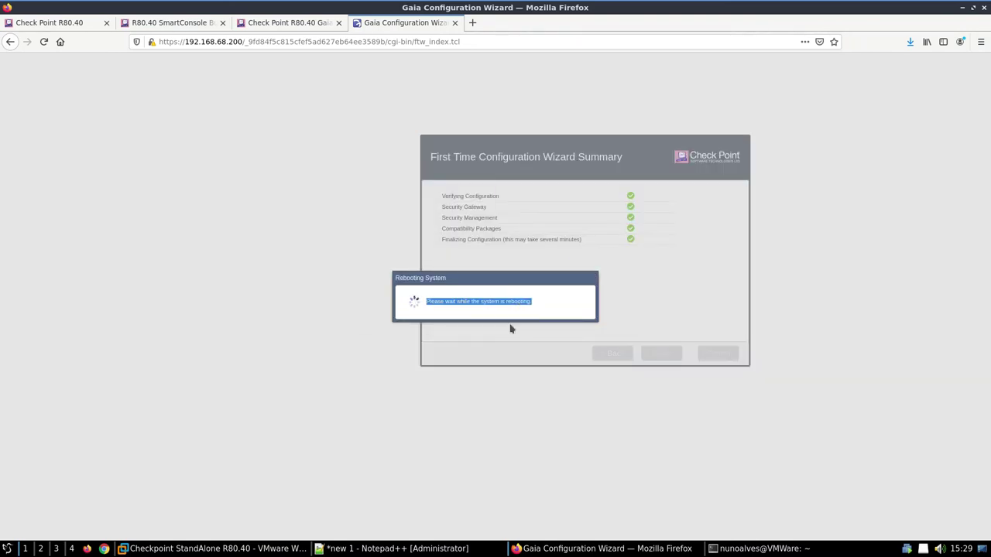
pyautogui.click(217, 548)
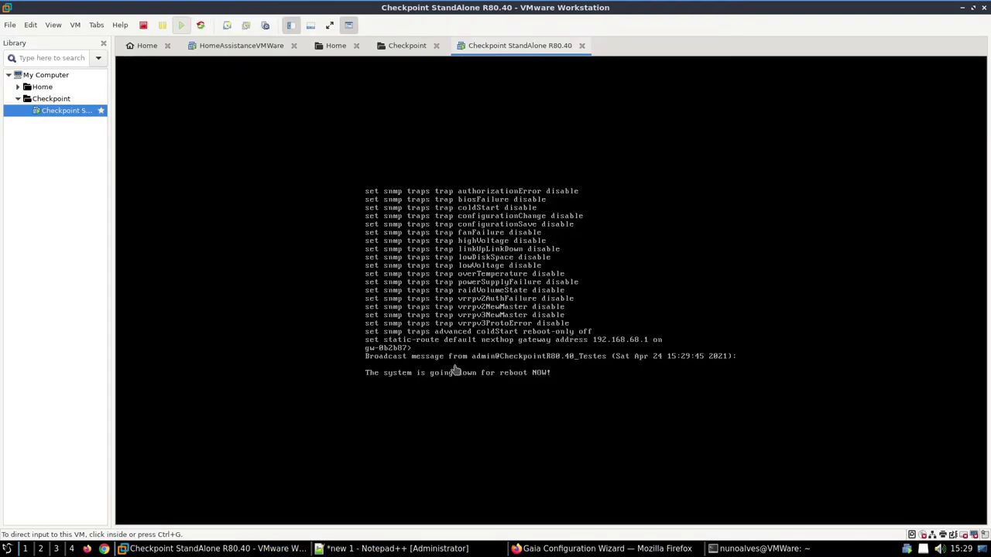
# Step: Bring the Firefox Gaia wizard window forward while the VM reboots
pyautogui.click(611, 548)
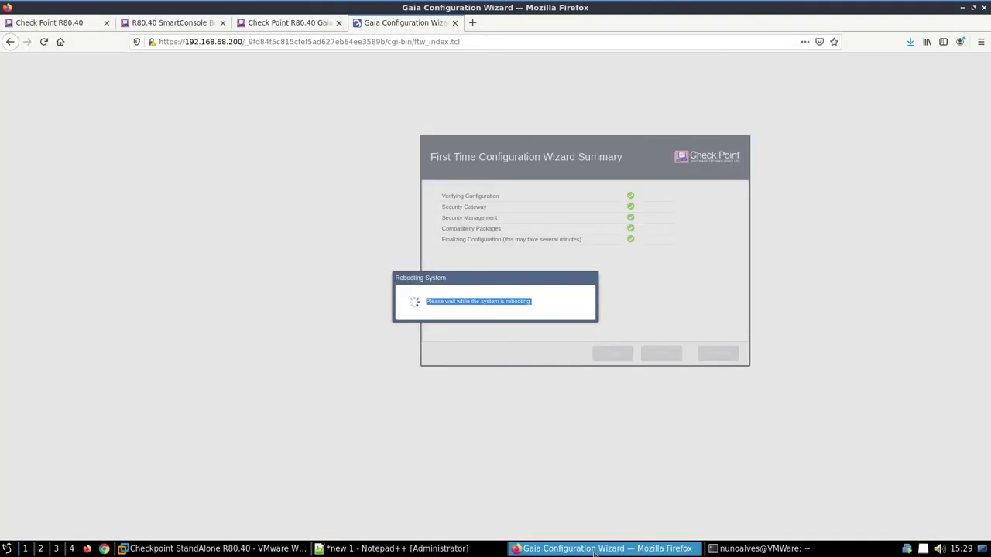
pyautogui.click(611, 548)
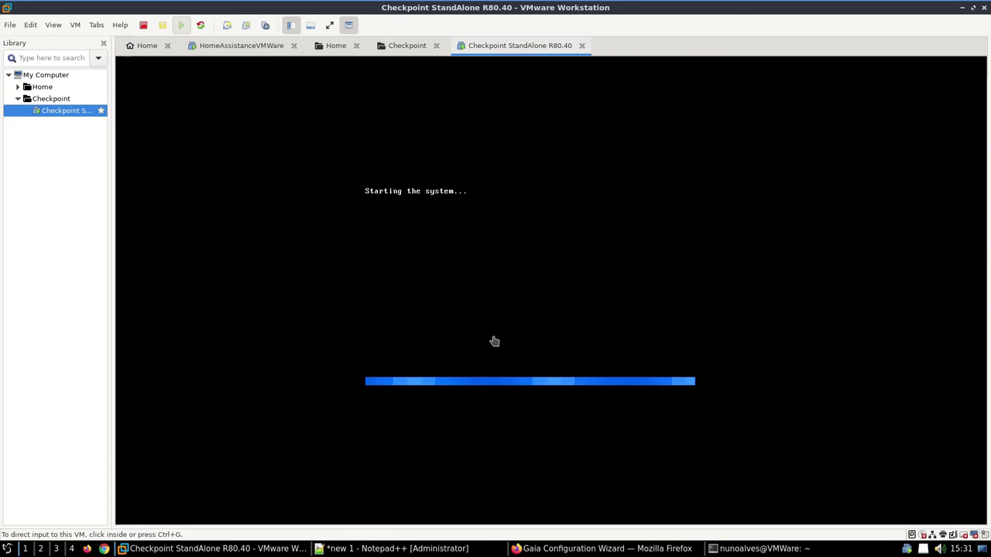
# Step: Add notes lines 'Com isto instalado temos a parte de sistema operativo a funcionar.' and the reboot/configuration follow-up
pyautogui.click(478, 550)
pyautogui.write('Com')
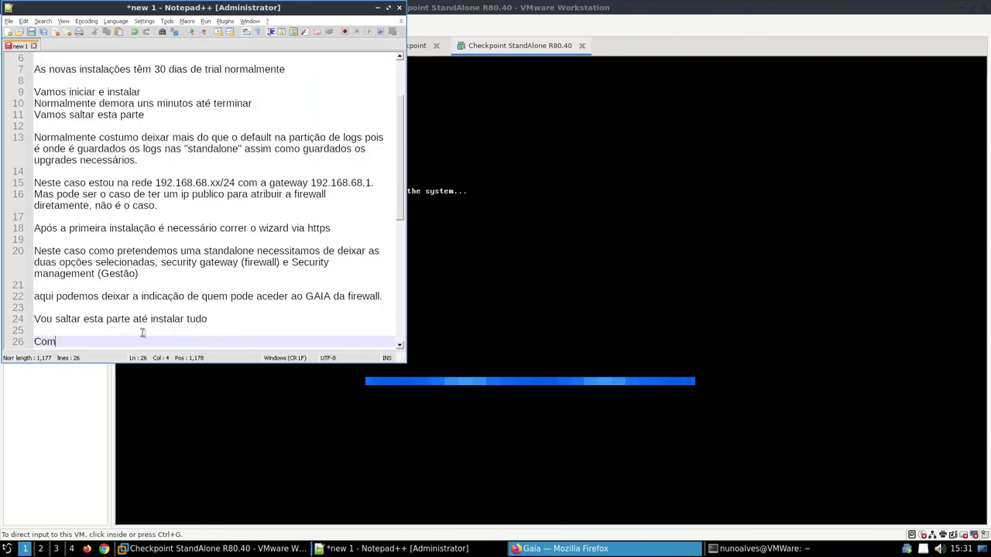
pyautogui.write(' isto i')
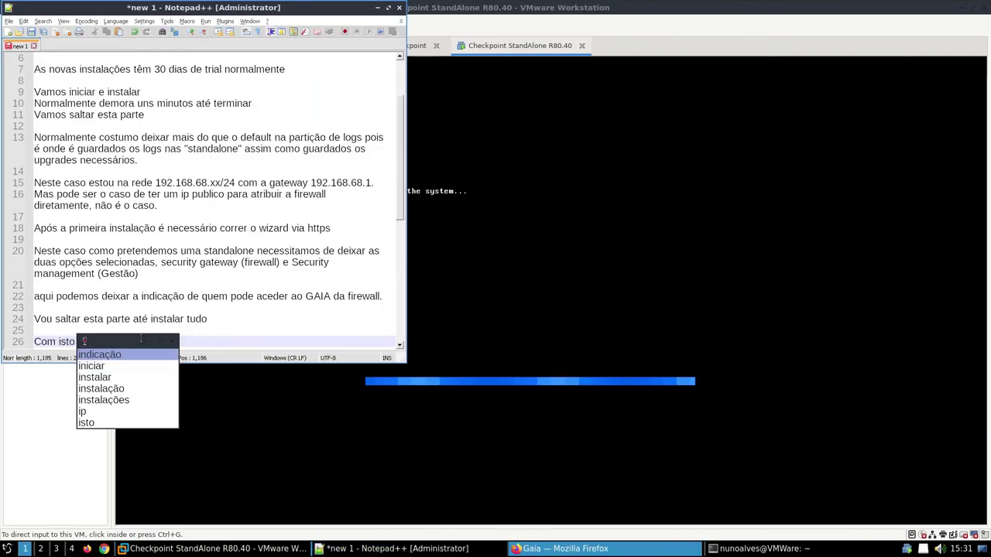
pyautogui.write('nstalado temos a p')
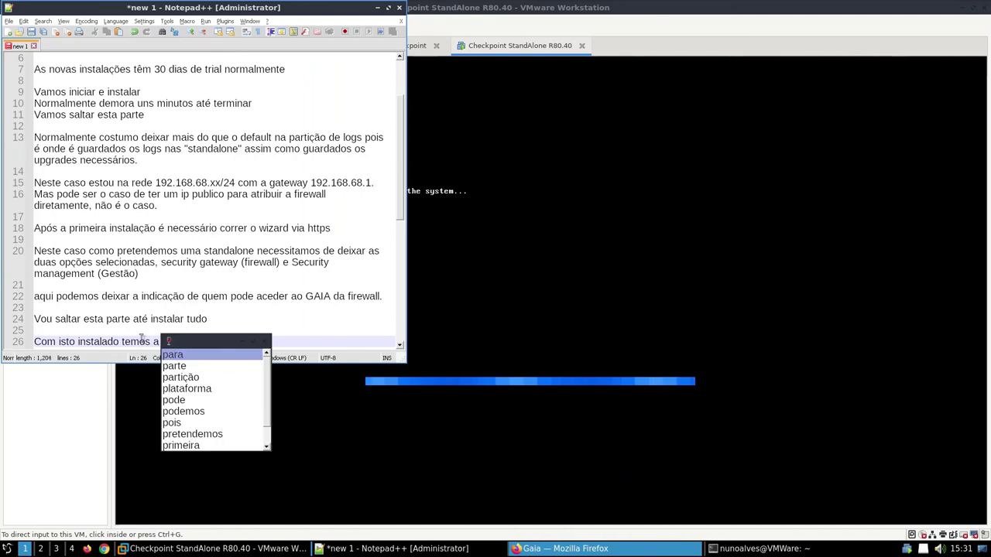
pyautogui.write('arte de sistema operat')
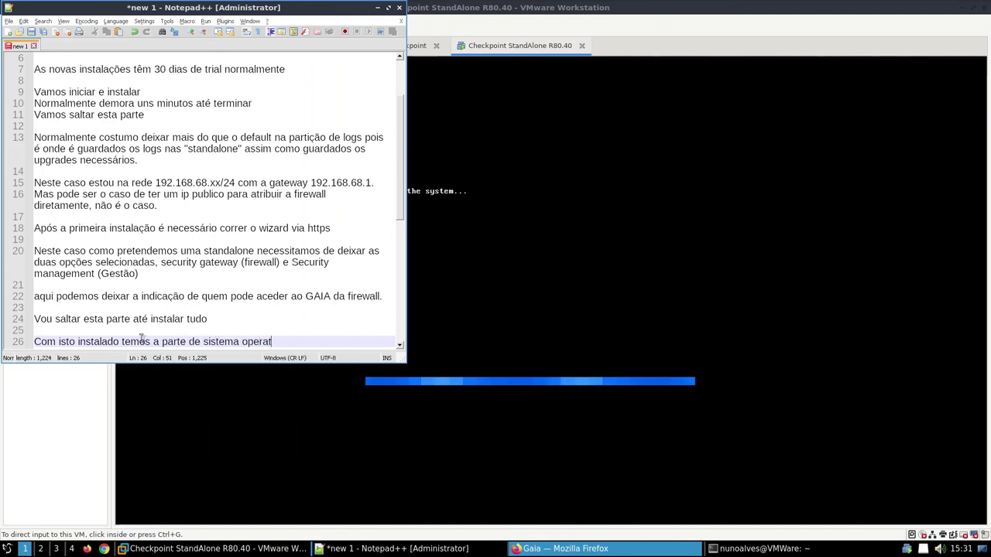
pyautogui.write('ivo a funcionar.')
pyautogui.press('Return')
pyautogui.write('A')
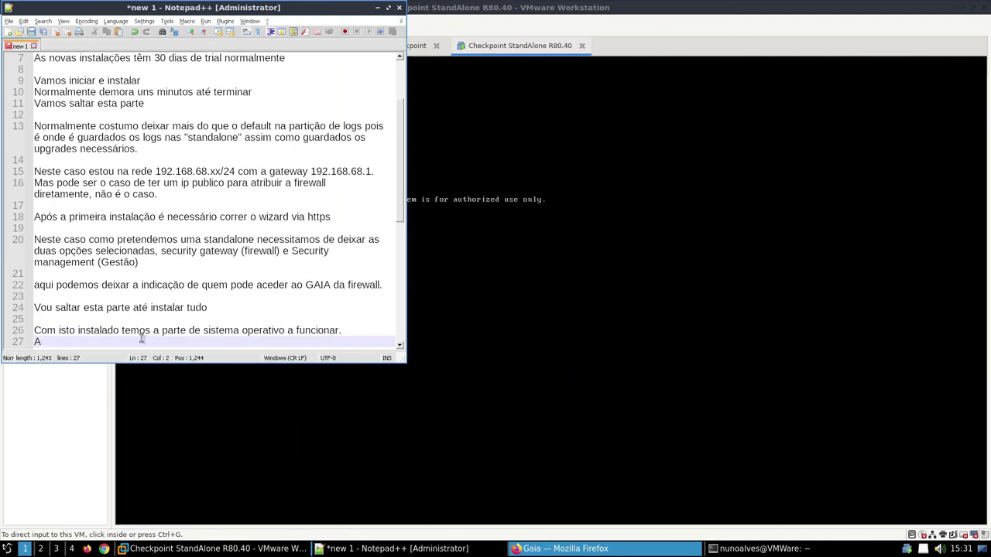
pyautogui.write('gora é aguardar reiniciar ')
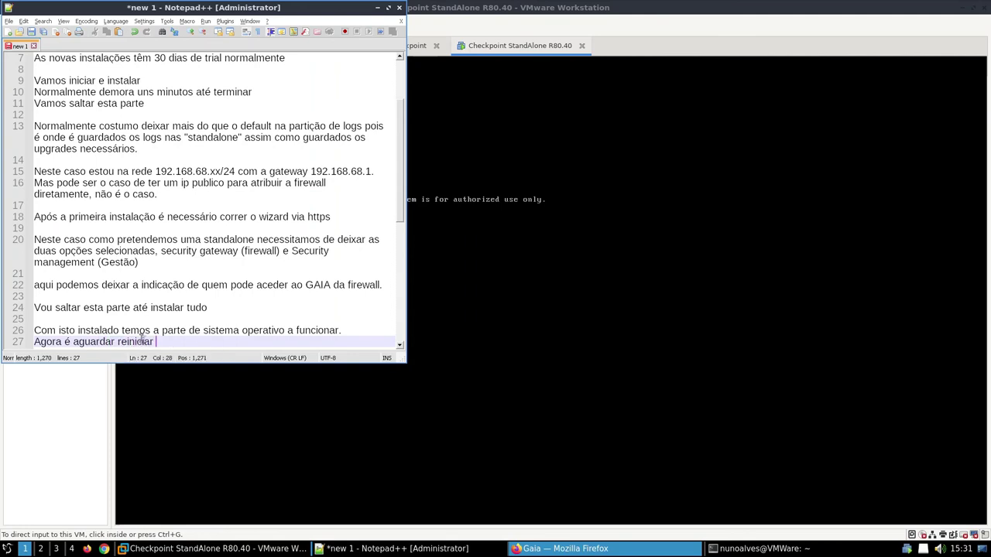
pyautogui.write('e começar as confi')
pyautogui.write('gurações necessári')
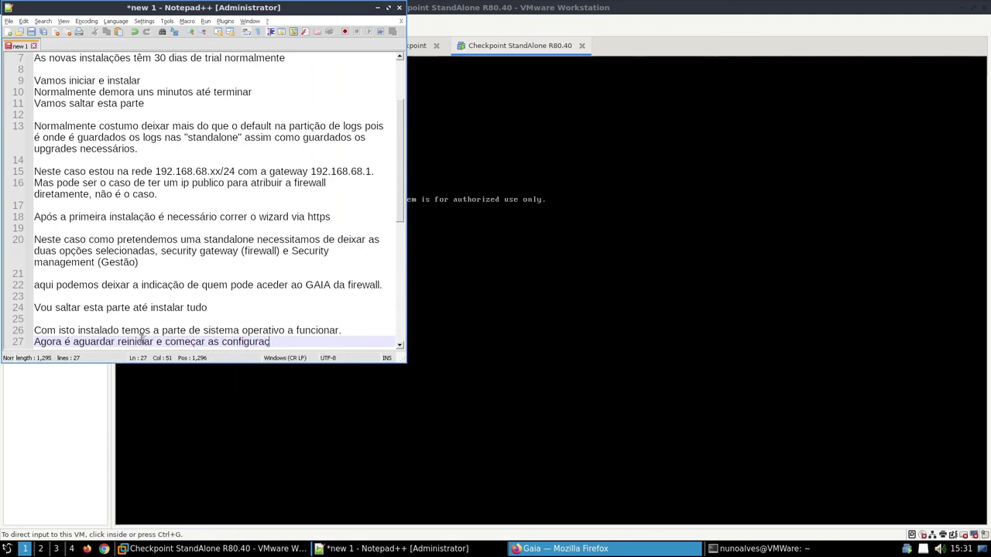
pyautogui.write('as')
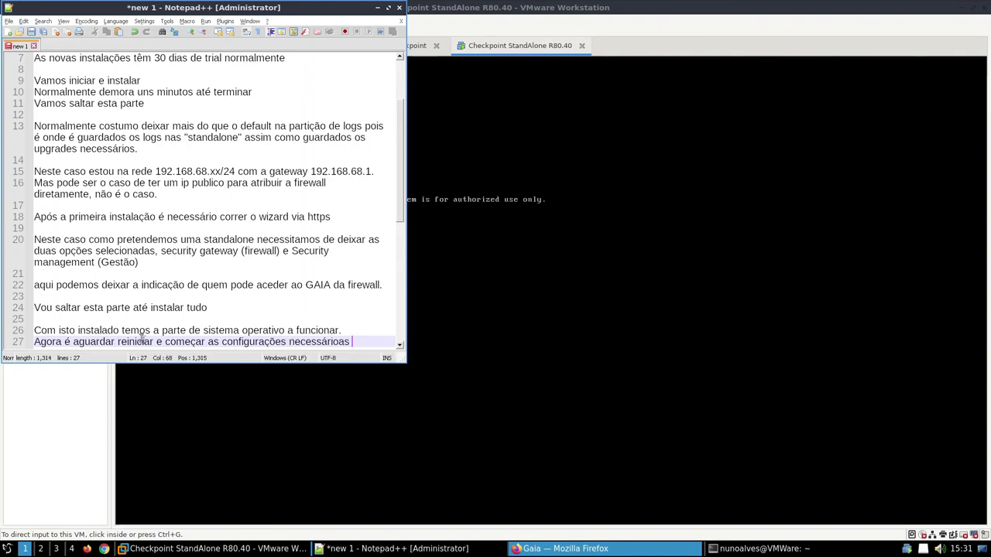
pyautogui.write(' consoante cada caso.')
pyautogui.press('Return')
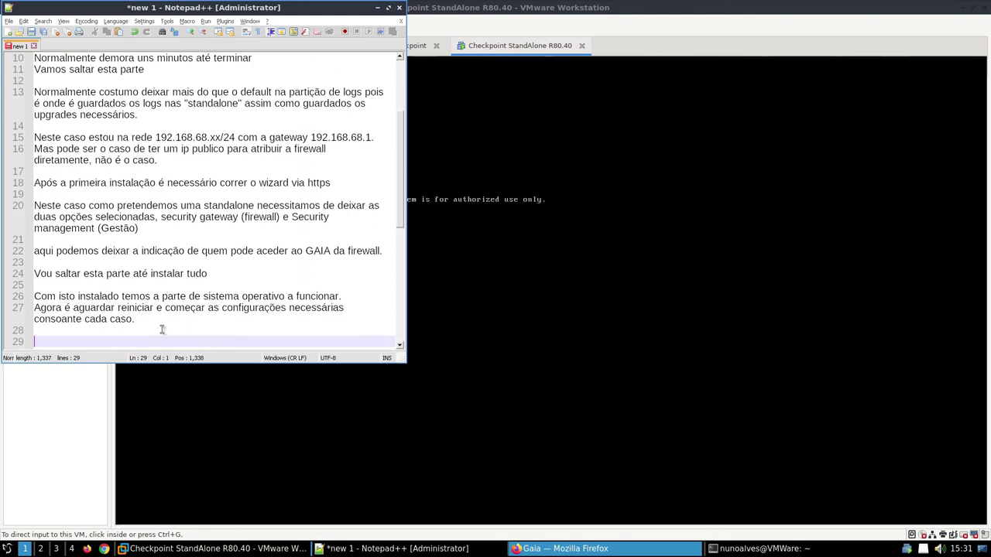
pyautogui.click(554, 226)
pyautogui.press('Return')
# Step: Log into the Gaia console as admin and ping sapo.pt, stopping it with Ctrl+C
pyautogui.write('admin')
pyautogui.press('Return')
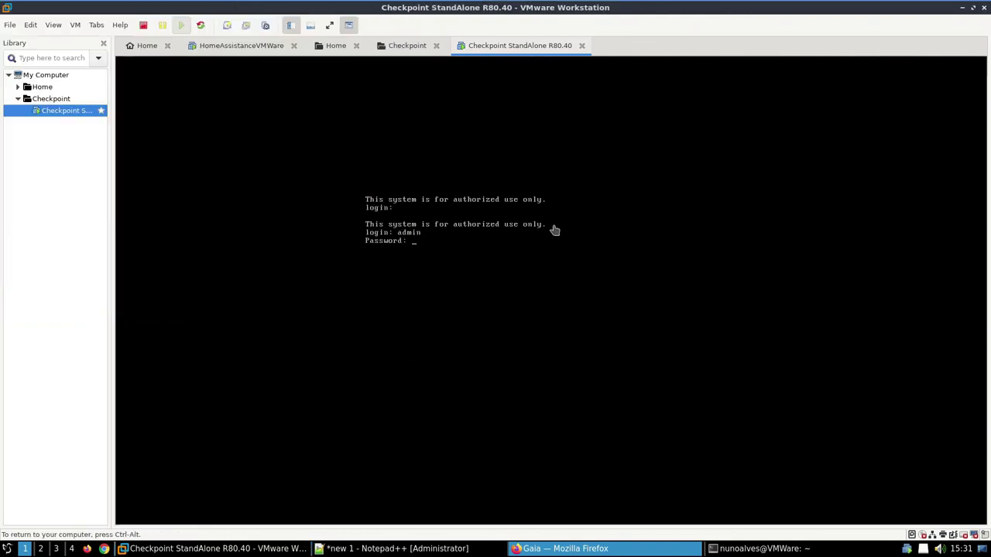
pyautogui.press('Return')
pyautogui.write('ping sapo.pt')
pyautogui.press('Return')
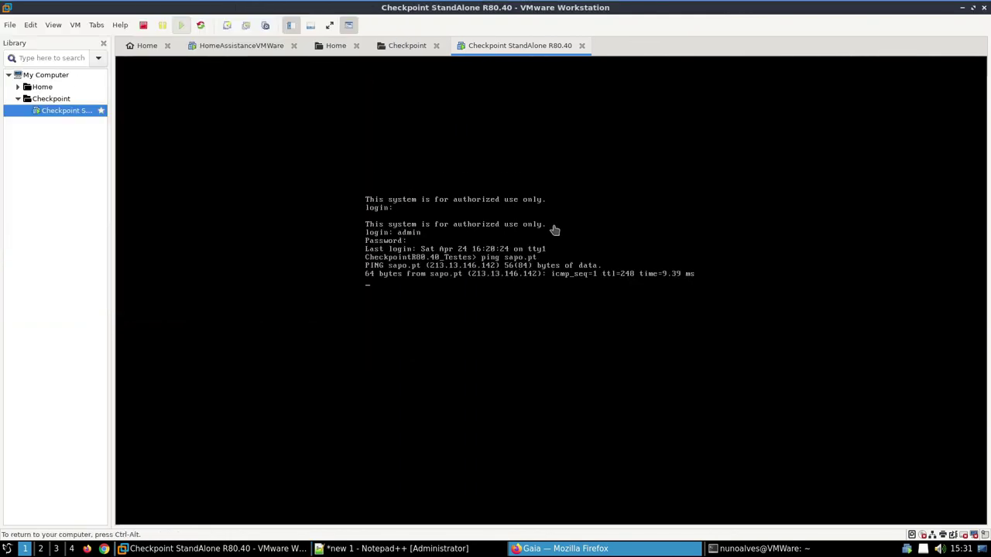
pyautogui.hotkey('ctrl', 'c')
# Step: Run show configuration using Tab completion
pyautogui.write('sho')
pyautogui.press('Tab')
pyautogui.write('ocni')
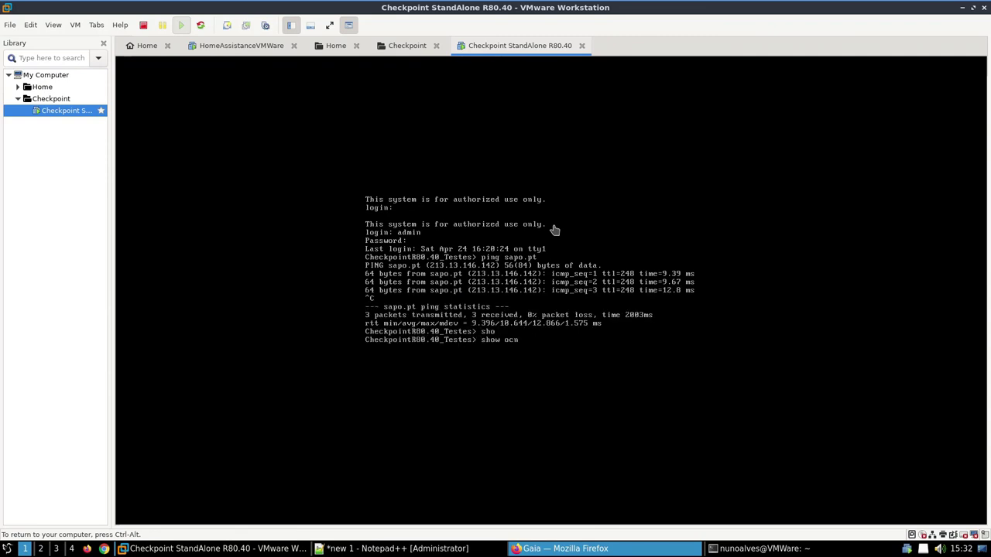
pyautogui.press('Tab')
pyautogui.press('Return')
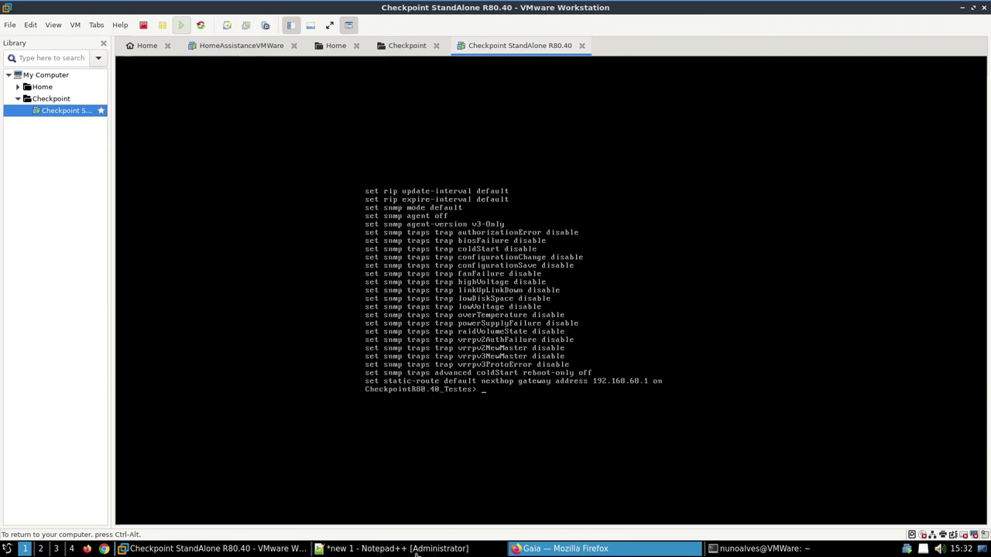
# Step: Run show security-gateway policy summary, built with Tab completion, to confirm InitialPolicy
pyautogui.write('sho')
pyautogui.press('Tab')
pyautogui.write('sec')
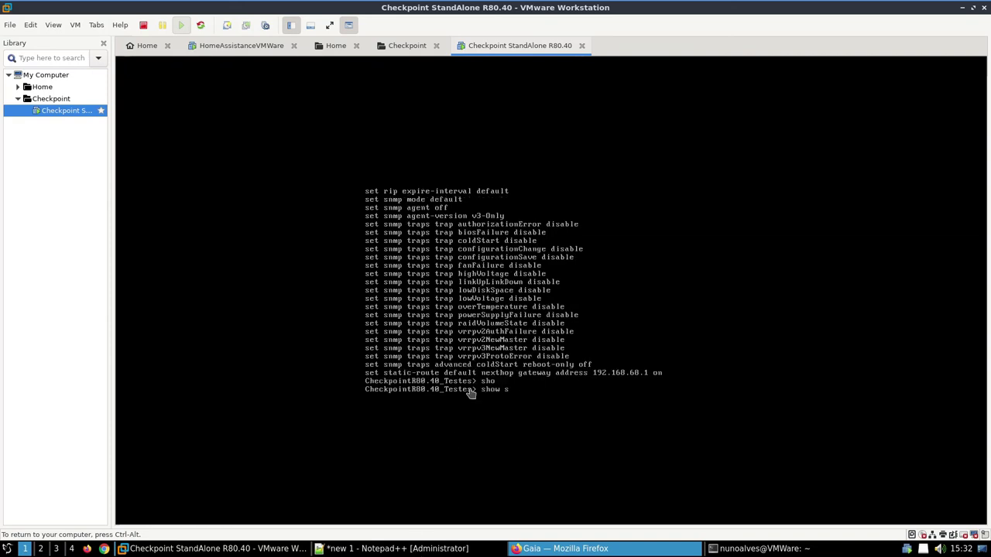
pyautogui.press('Tab')
pyautogui.write('i')
pyautogui.press('Tab')
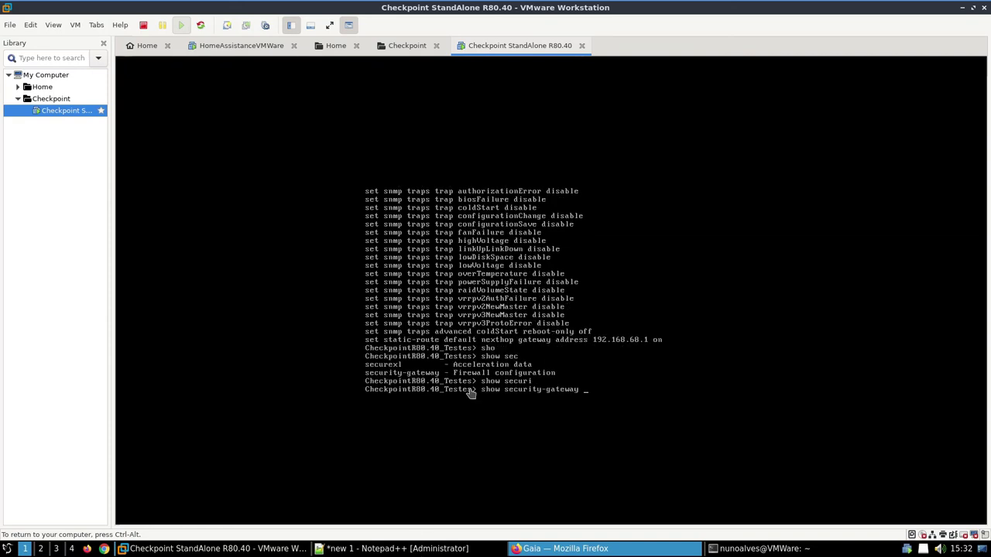
pyautogui.press('Tab')
pyautogui.write('po')
pyautogui.press('Tab')
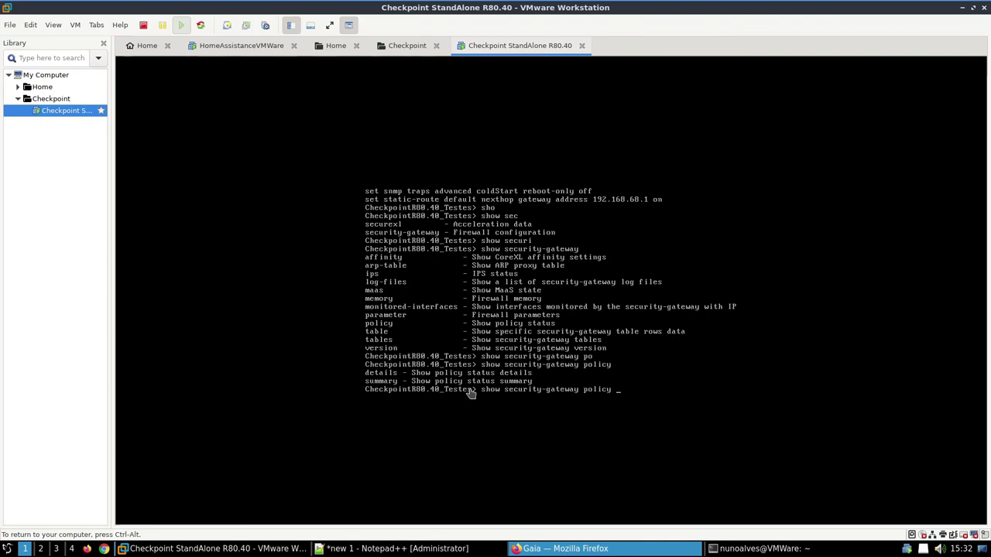
pyautogui.write('su')
pyautogui.press('Tab')
pyautogui.press('Return')
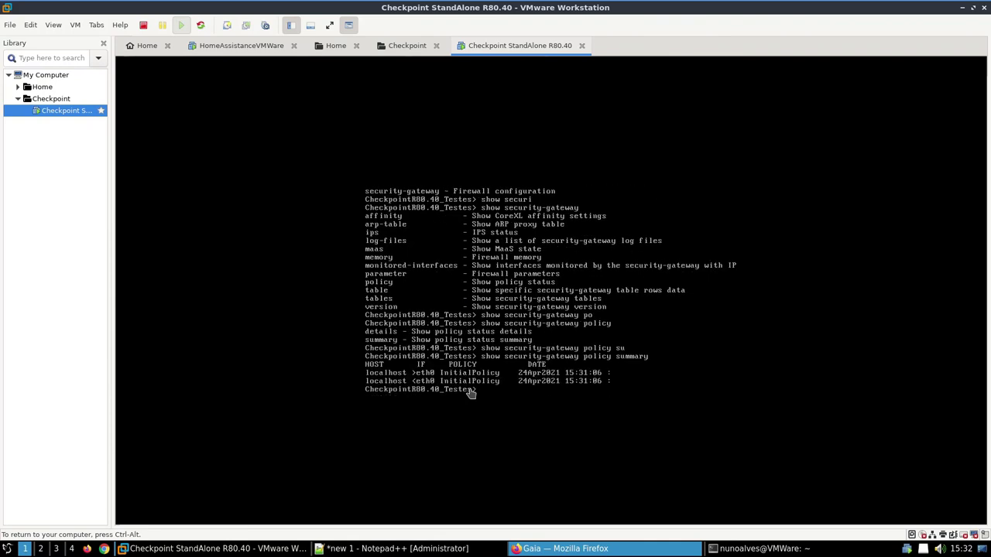